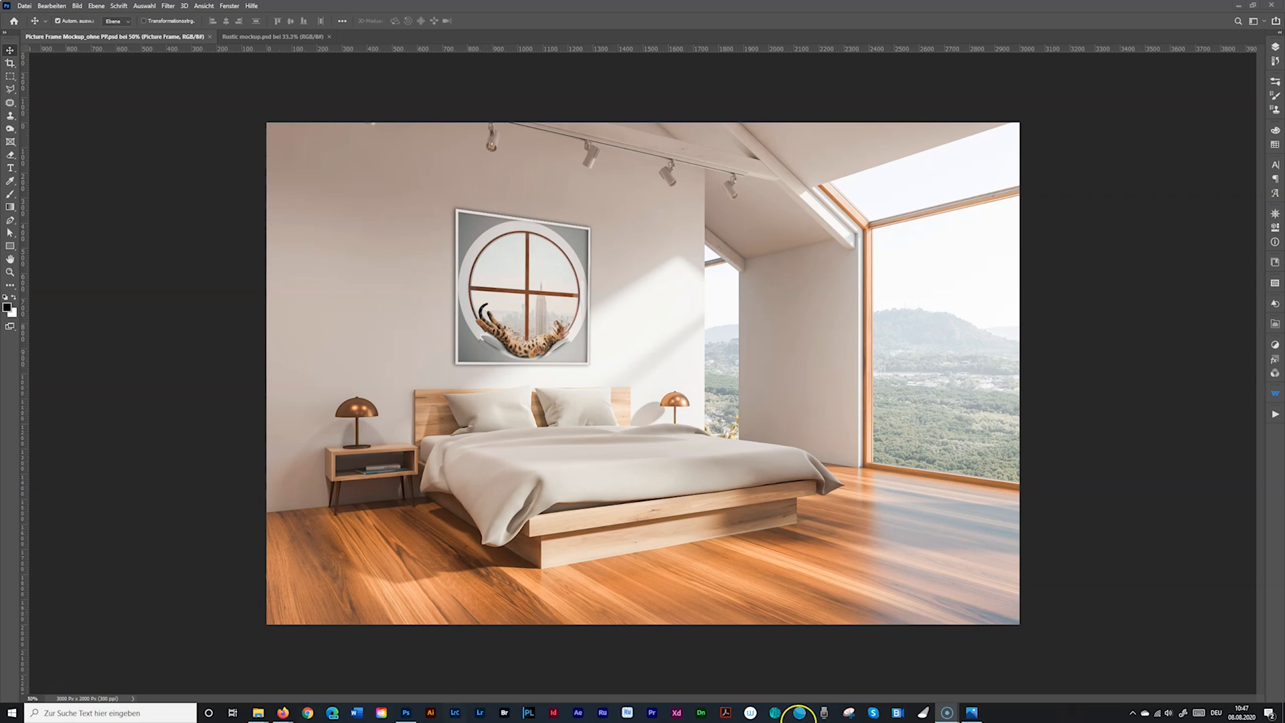
Step: View the cat picture Chilling3.jpg in the Photos app and return to the bedroom mockup
left_click(969, 709)
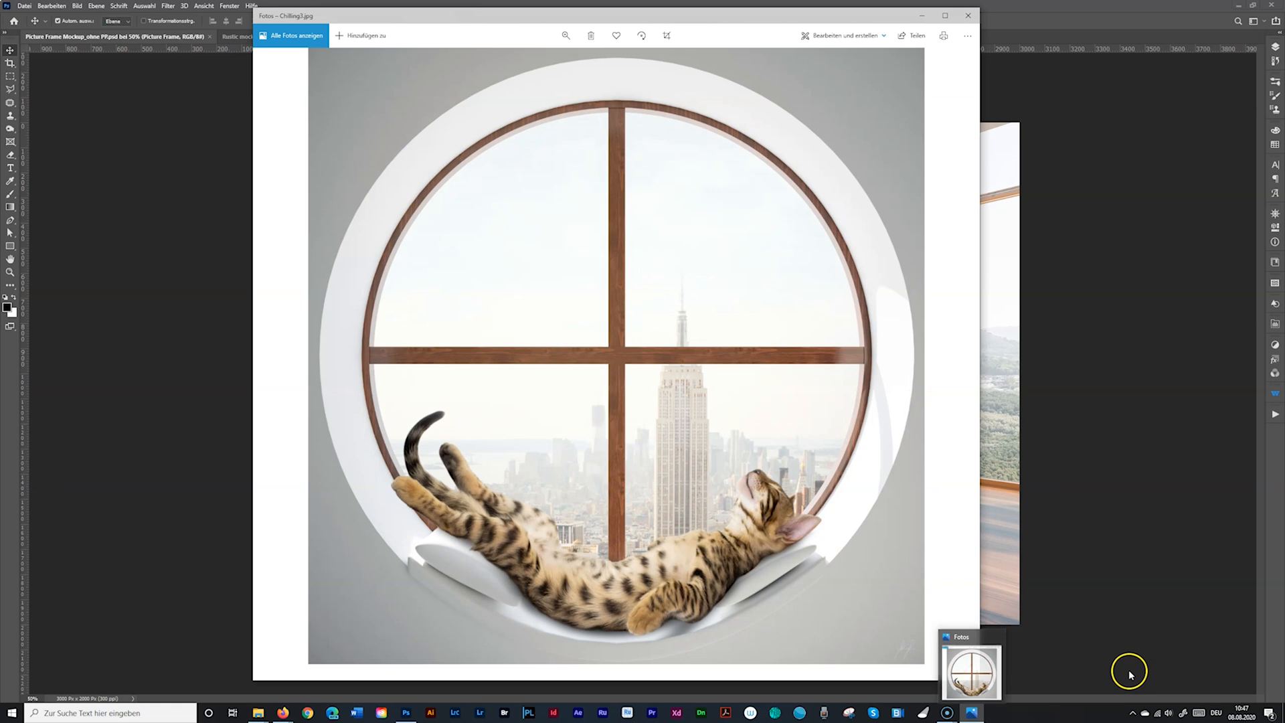
left_click(921, 16)
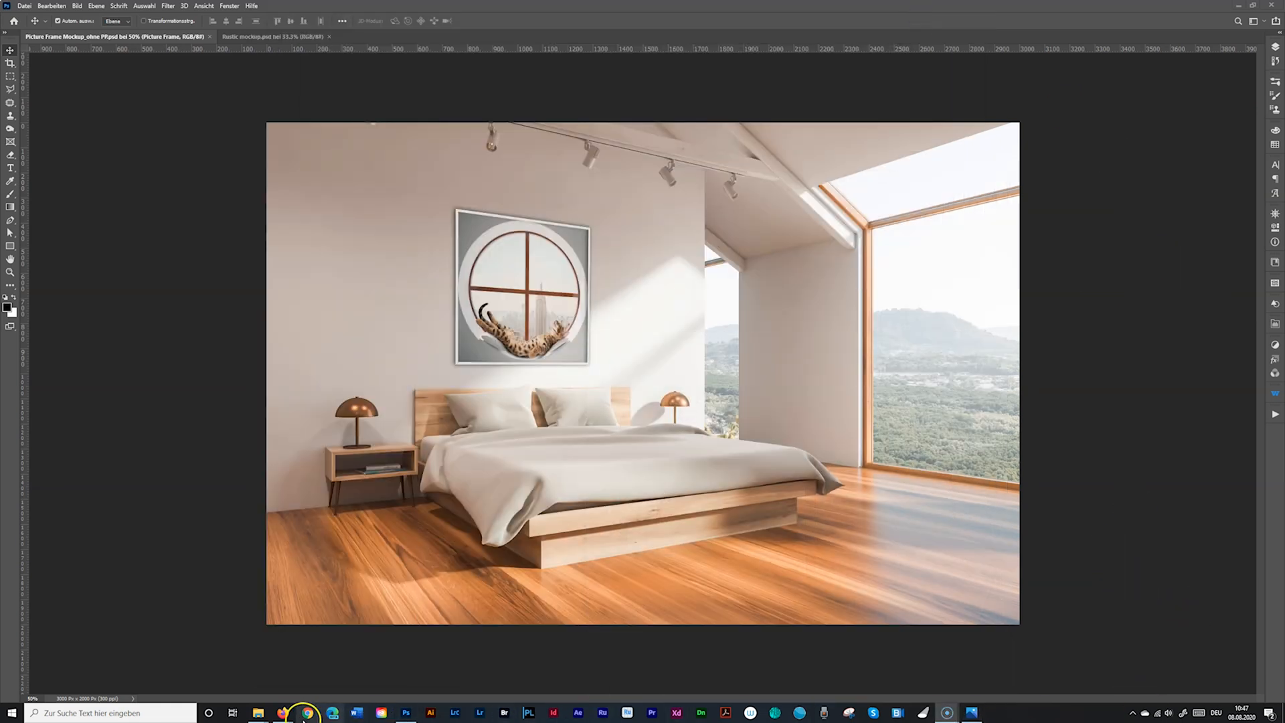
Step: Switch to Firefox and search Adobe Stock for "modern living"
mouse_move(283, 710)
left_click(297, 685)
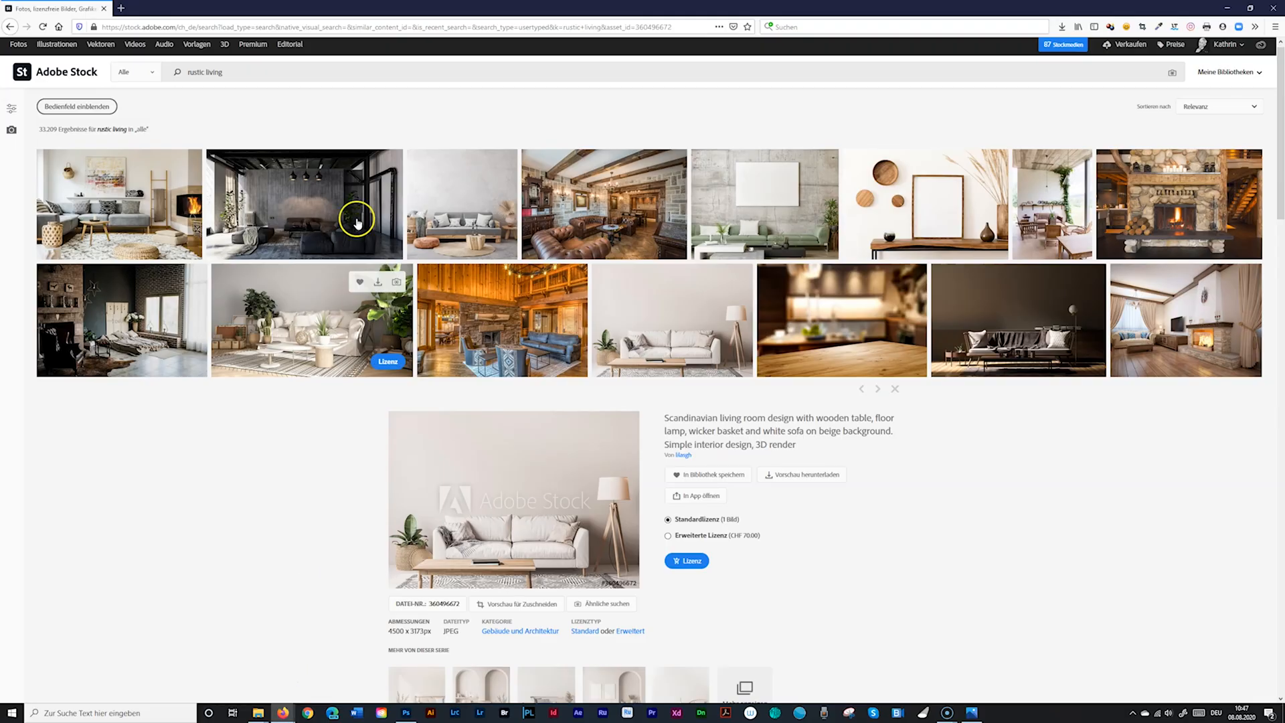
left_click(241, 70)
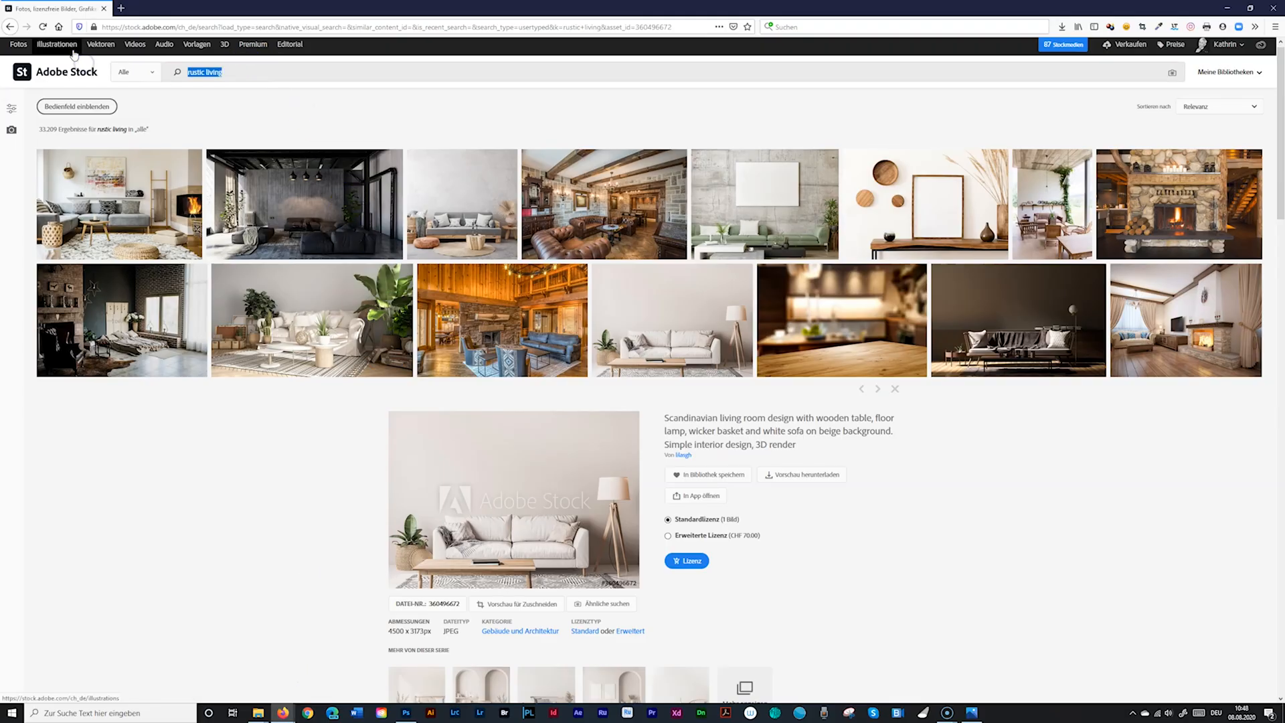
type("modern ")
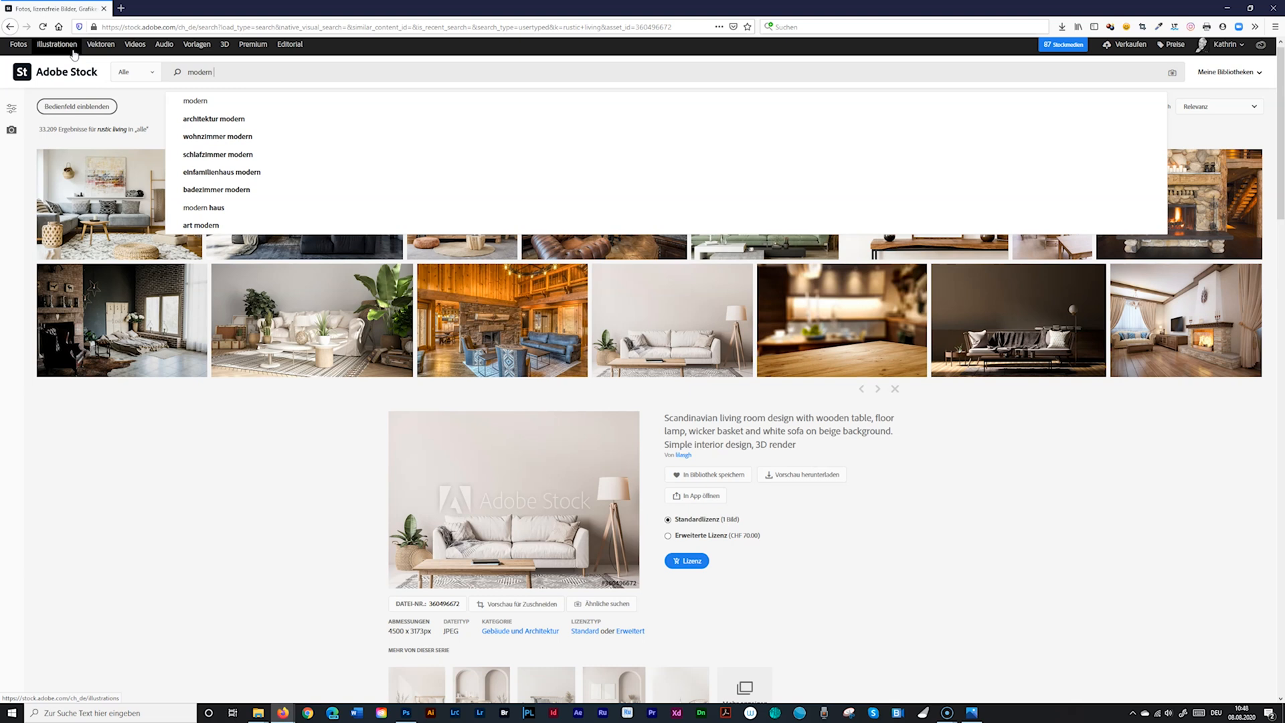
type("living")
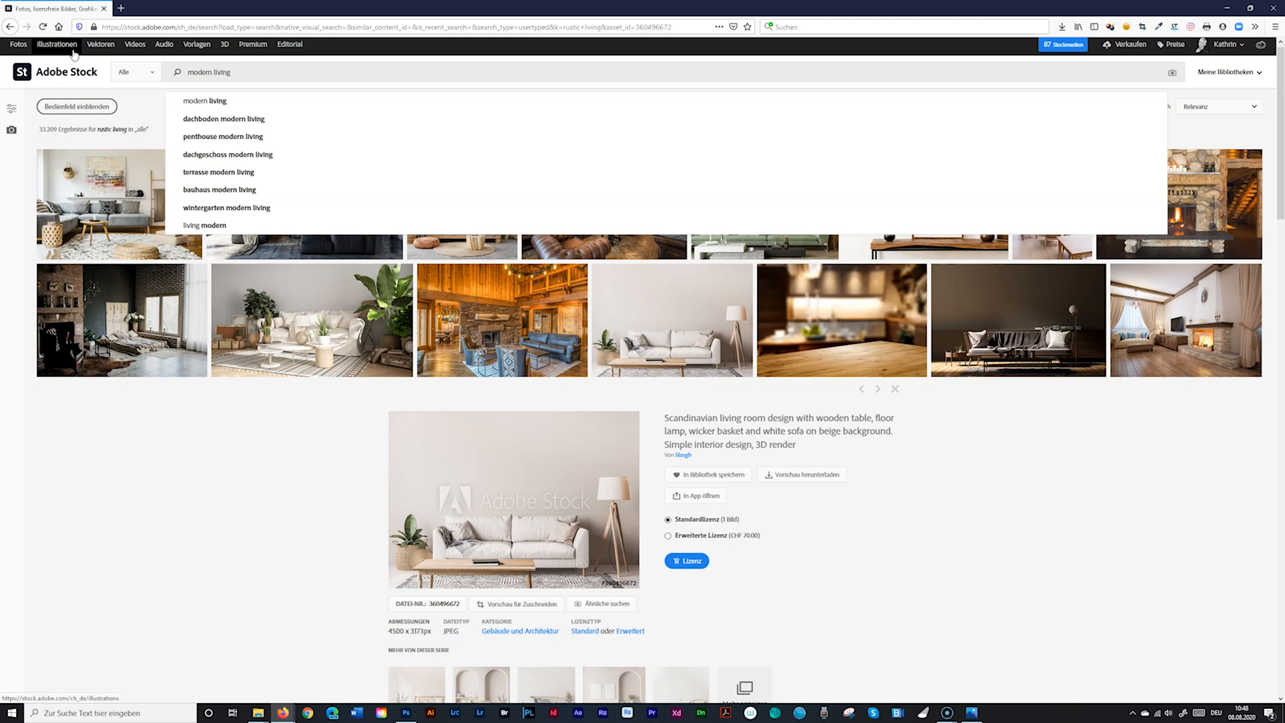
key("Return")
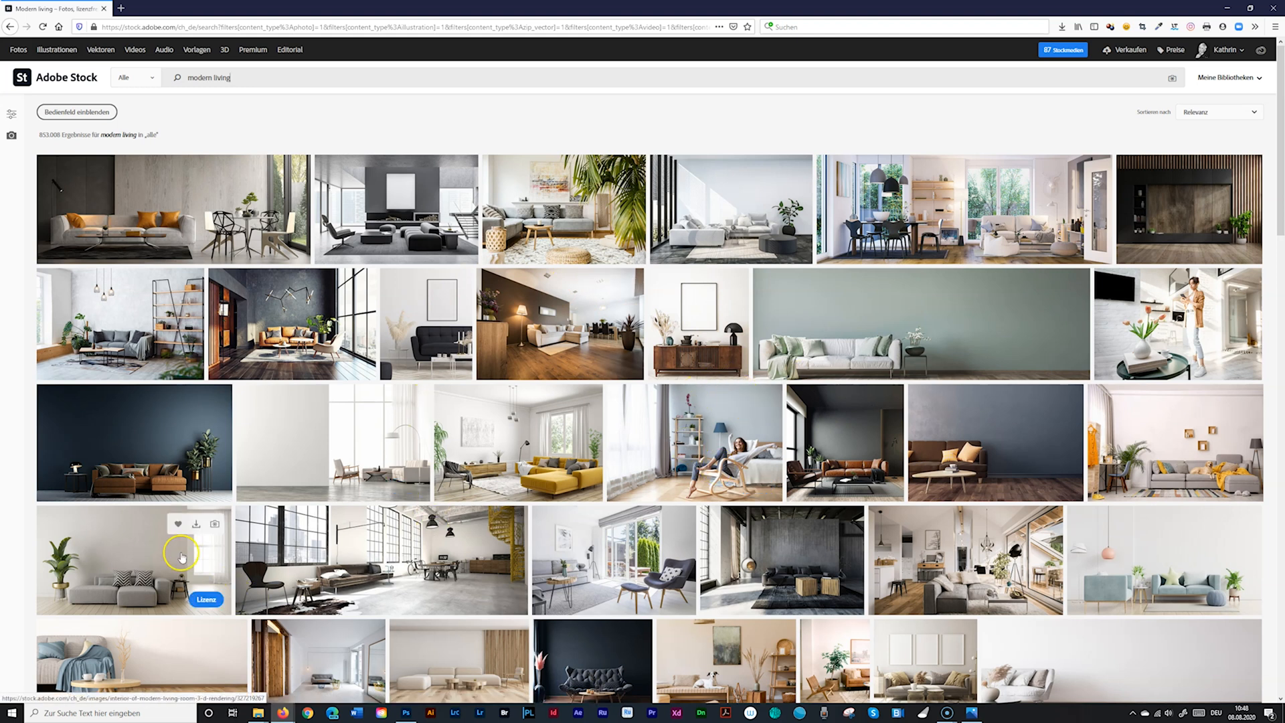
Step: Send the "Interior of modern living room 3 D rendering" stock image from Adobe Stock to the desktop app
left_click(196, 566)
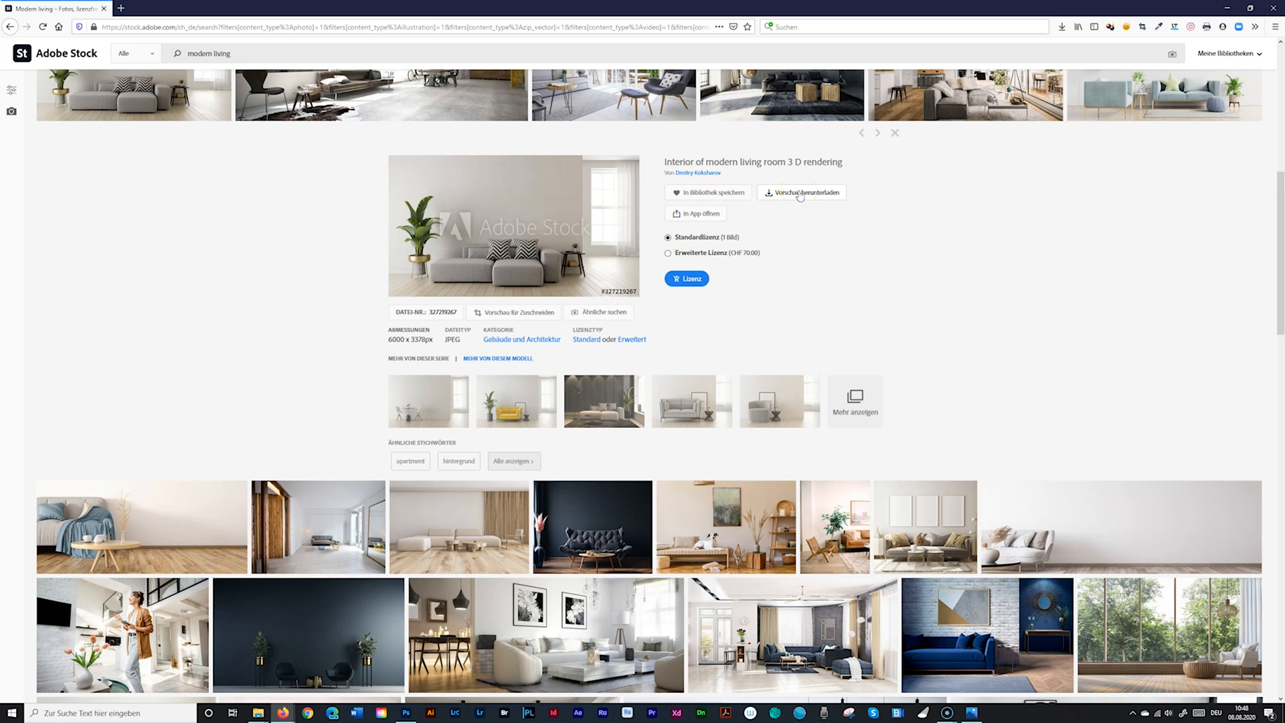
left_click(685, 215)
left_click(682, 256)
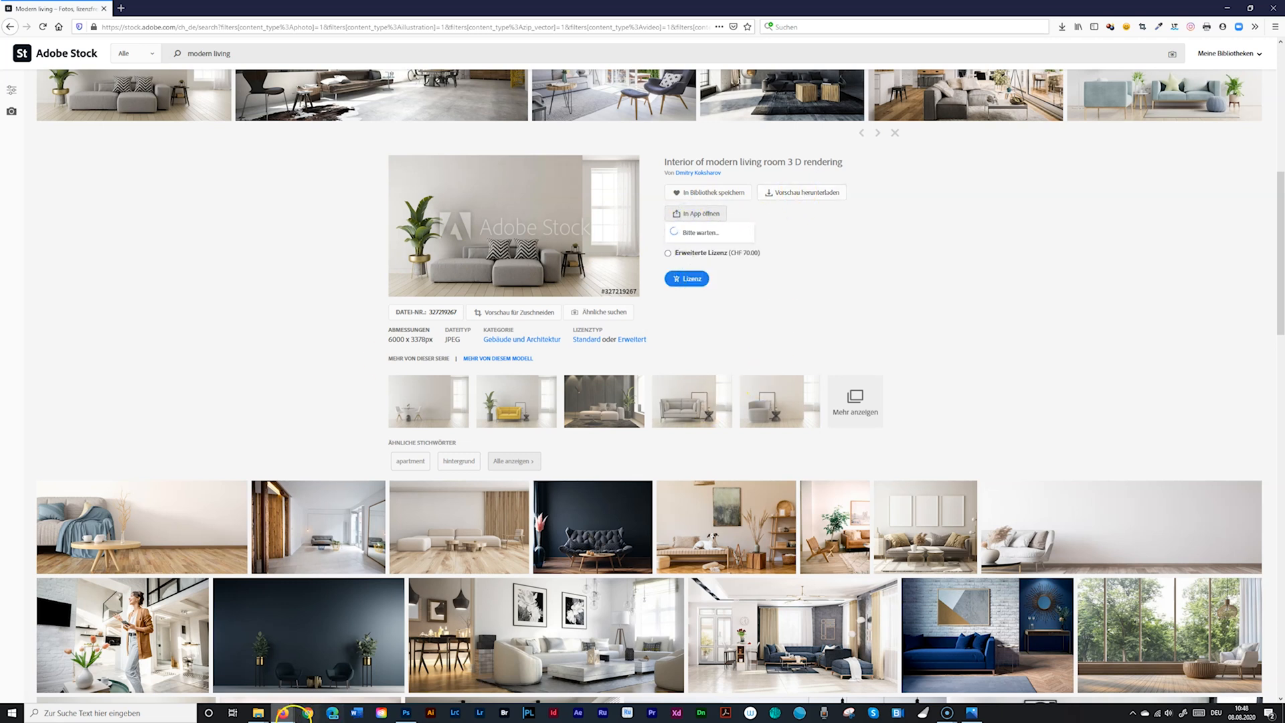
Step: Switch to Photoshop and place the living room preview from the Stock Bilder library over the full width of the bedroom mockup
left_click(406, 712)
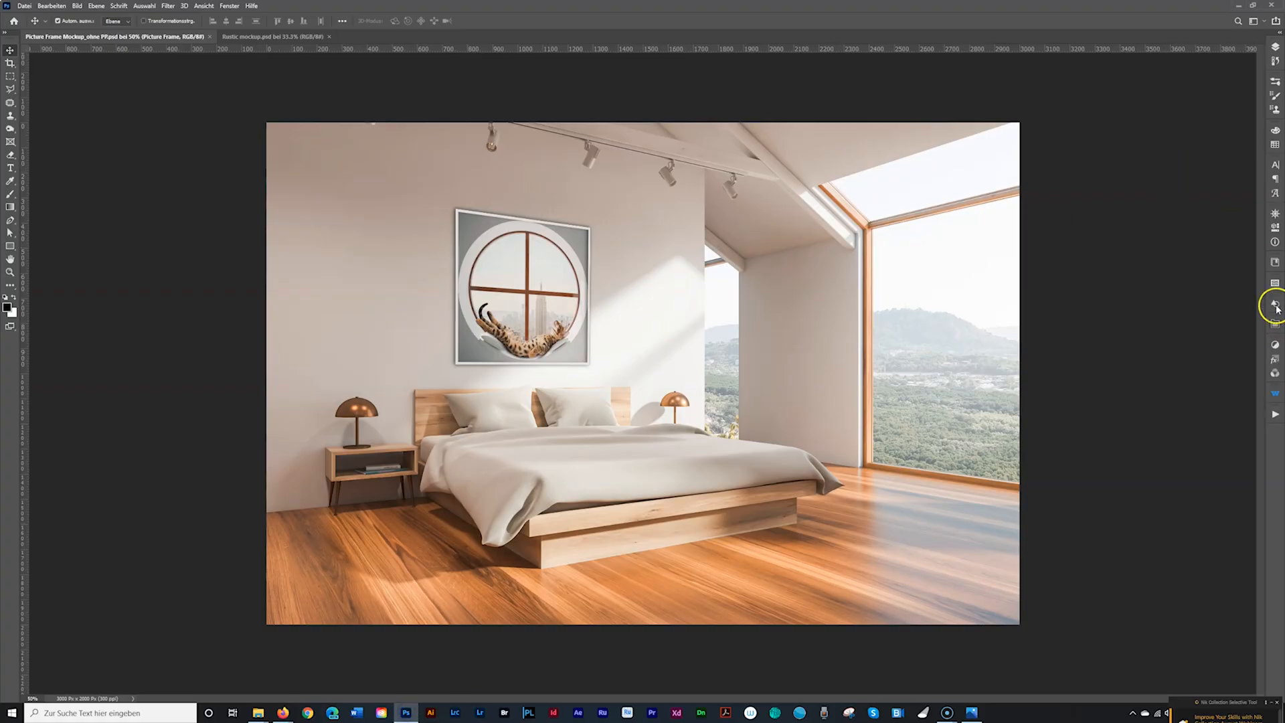
left_click(1275, 262)
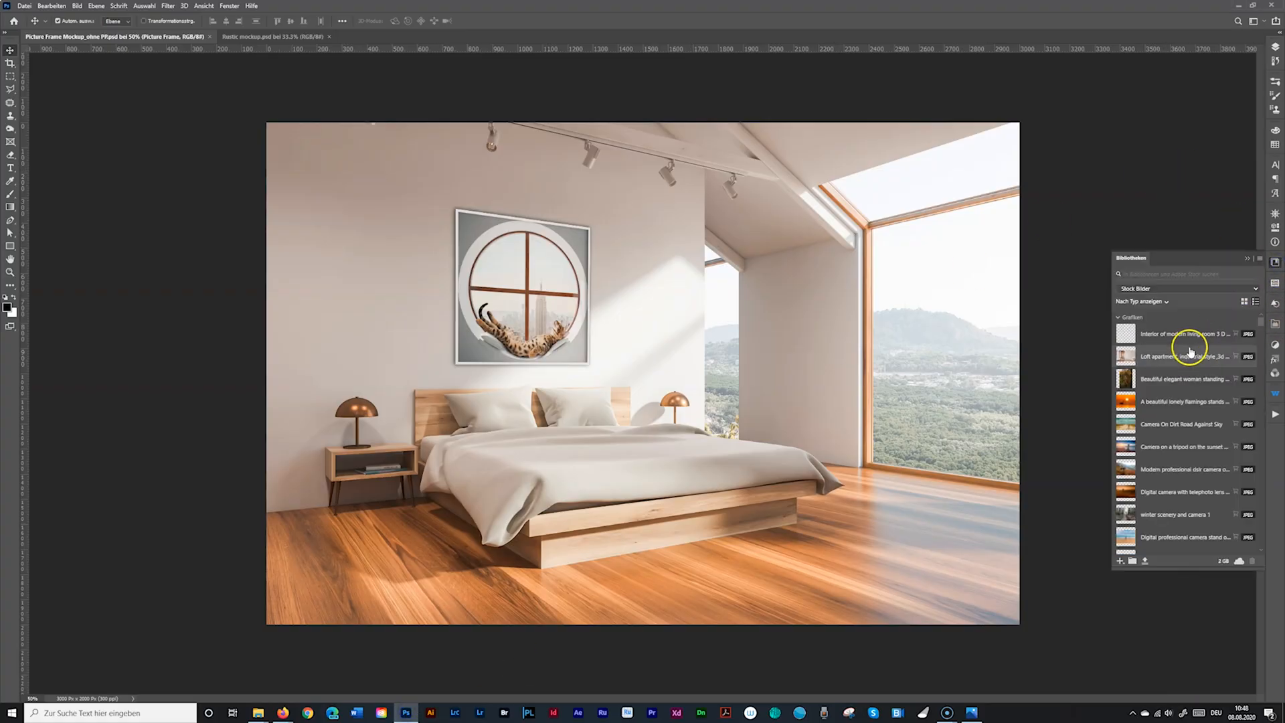
left_click_drag(1153, 334, 669, 310)
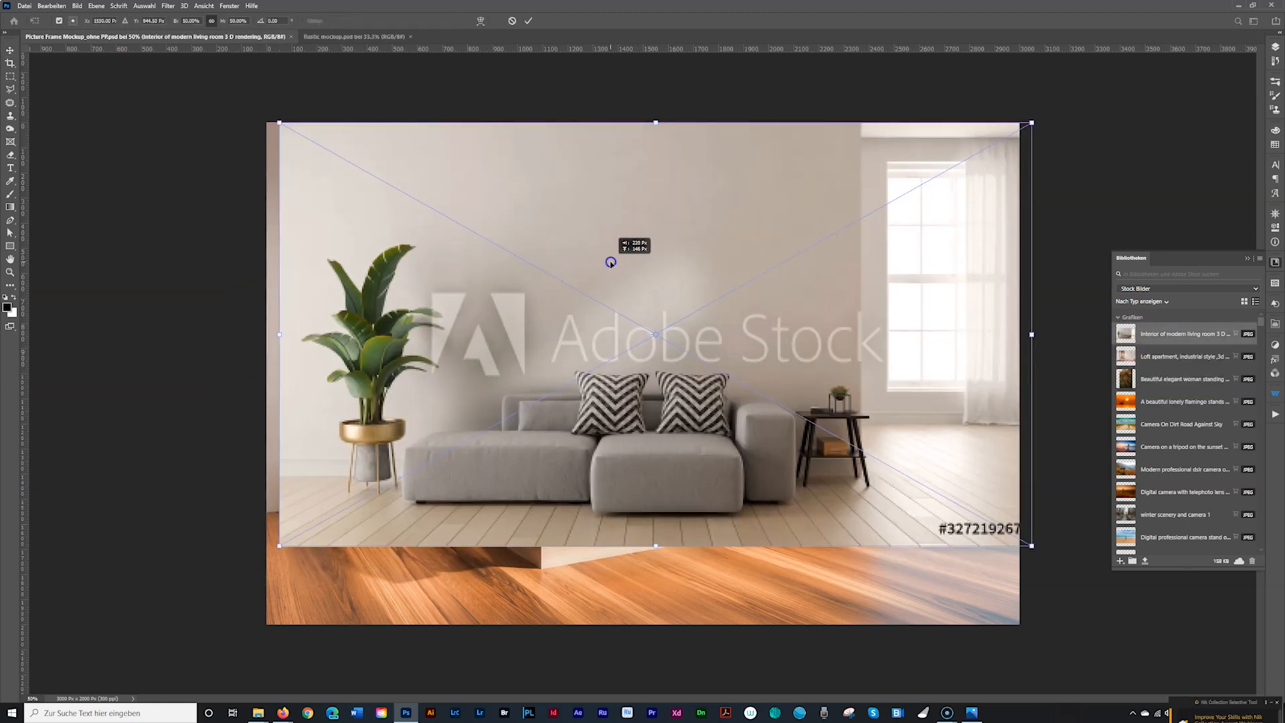
left_click_drag(597, 267, 596, 265)
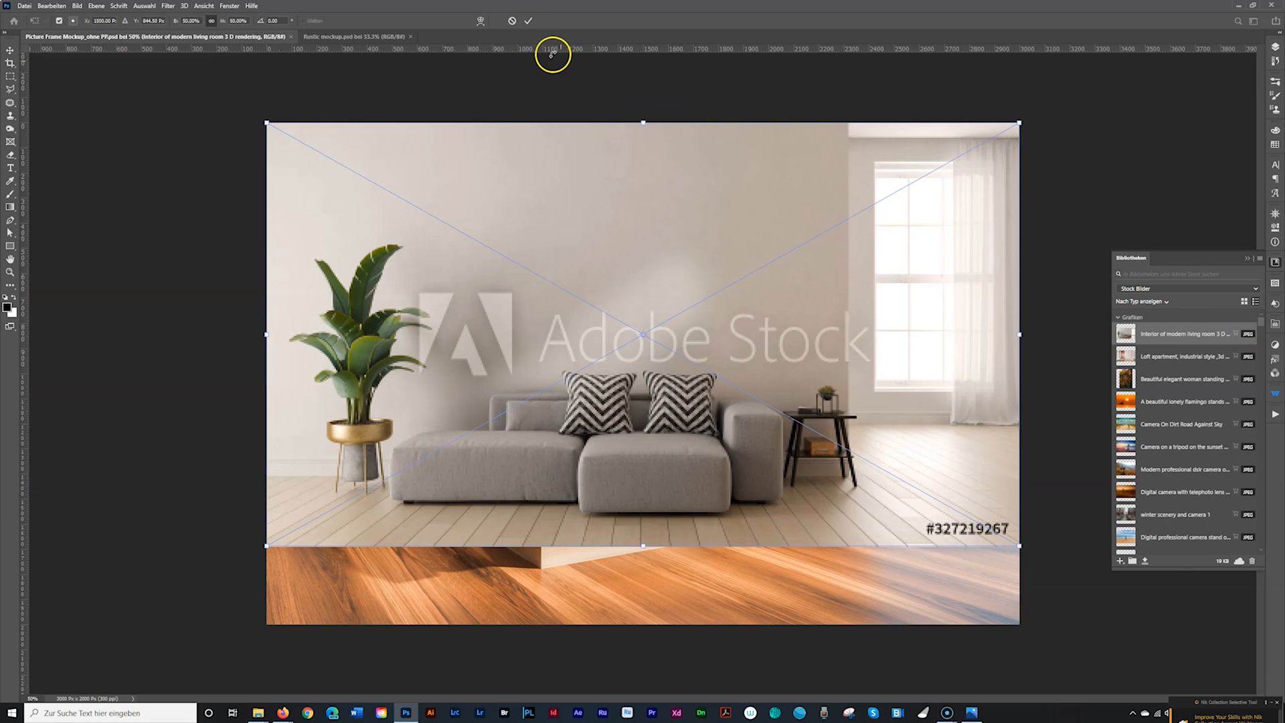
left_click(527, 21)
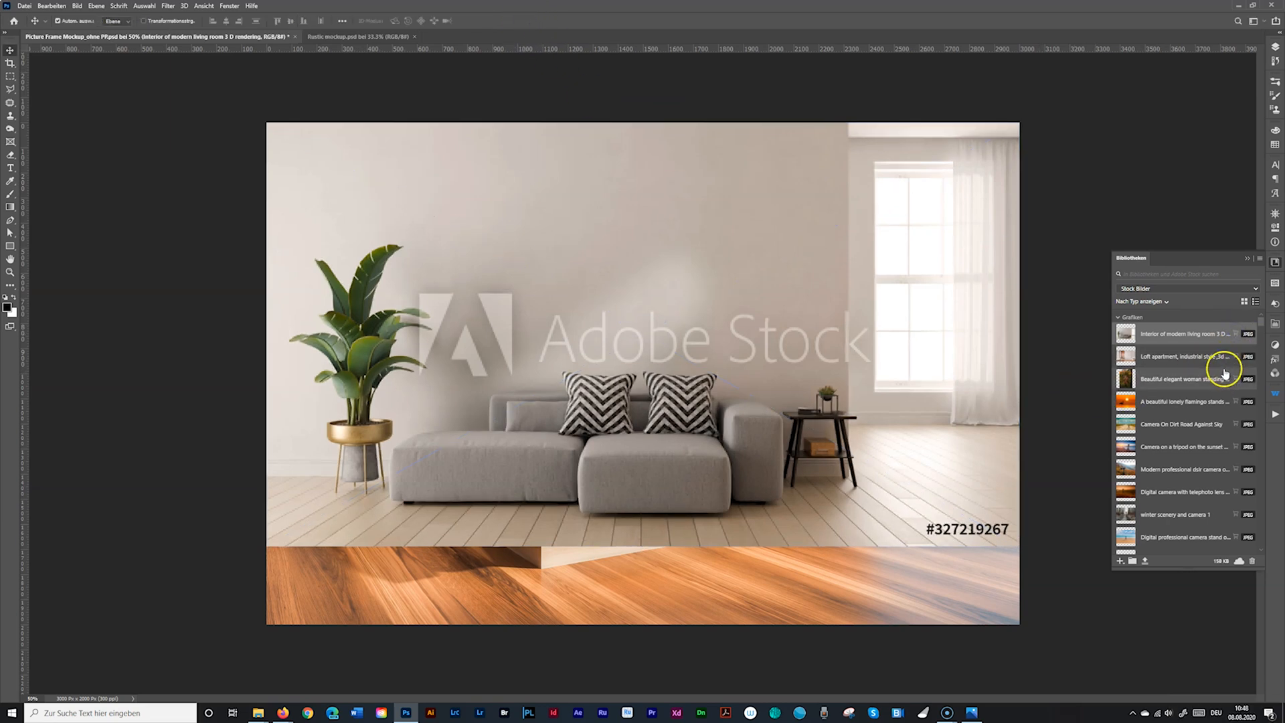
Step: Bring up the licensing dialog for the living room stock image and dismiss it without licensing
left_click(1236, 335)
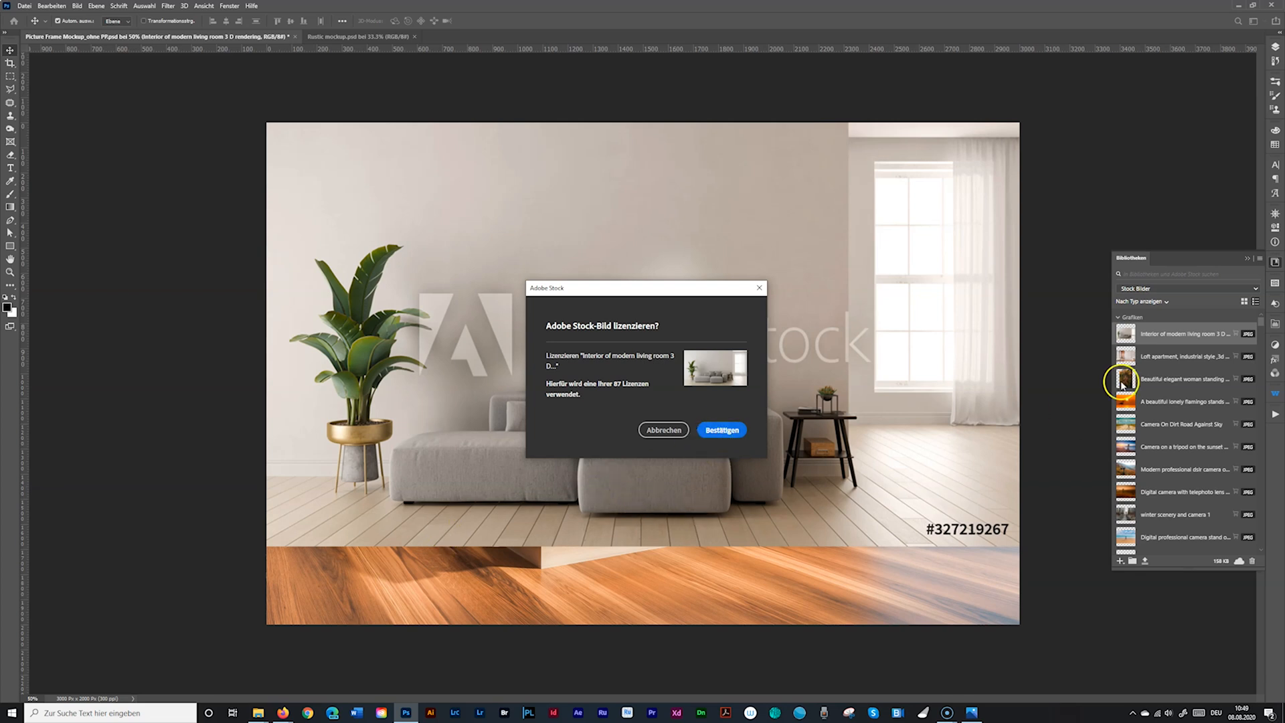
left_click(759, 287)
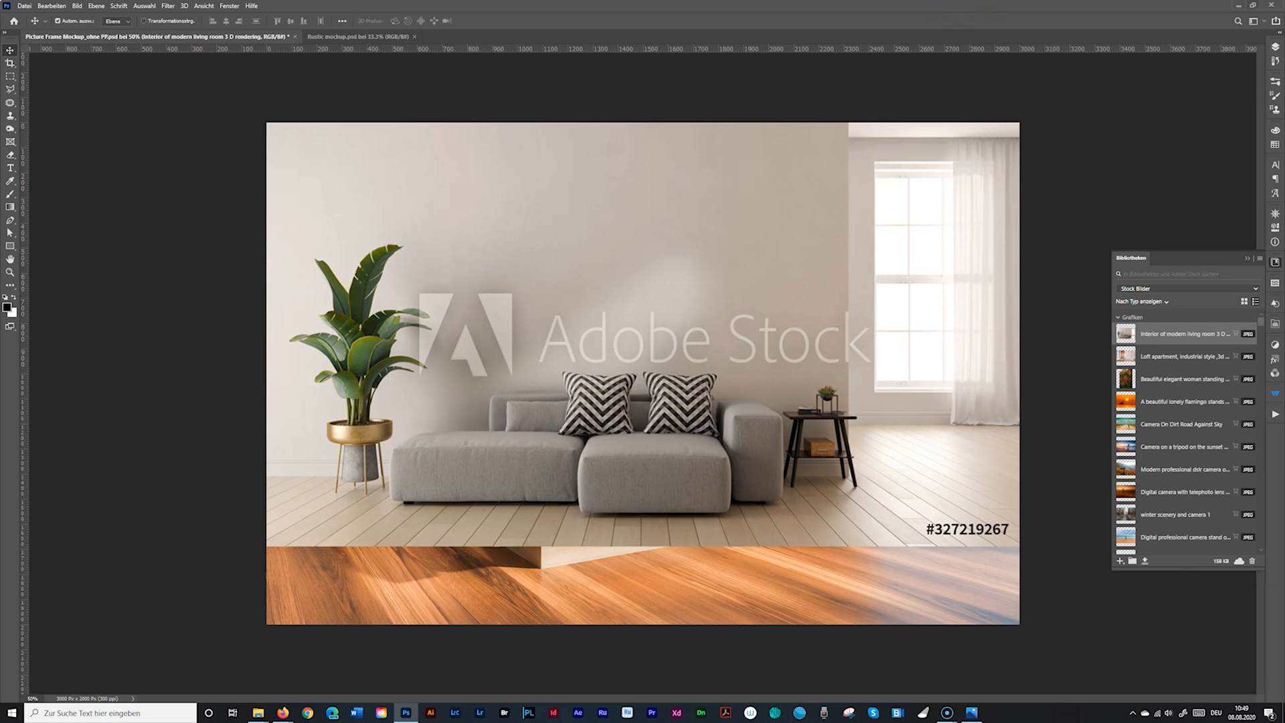
Step: Move the living room layer to the very bottom of the layer stack, beneath the bedroom photo
left_click(1274, 46)
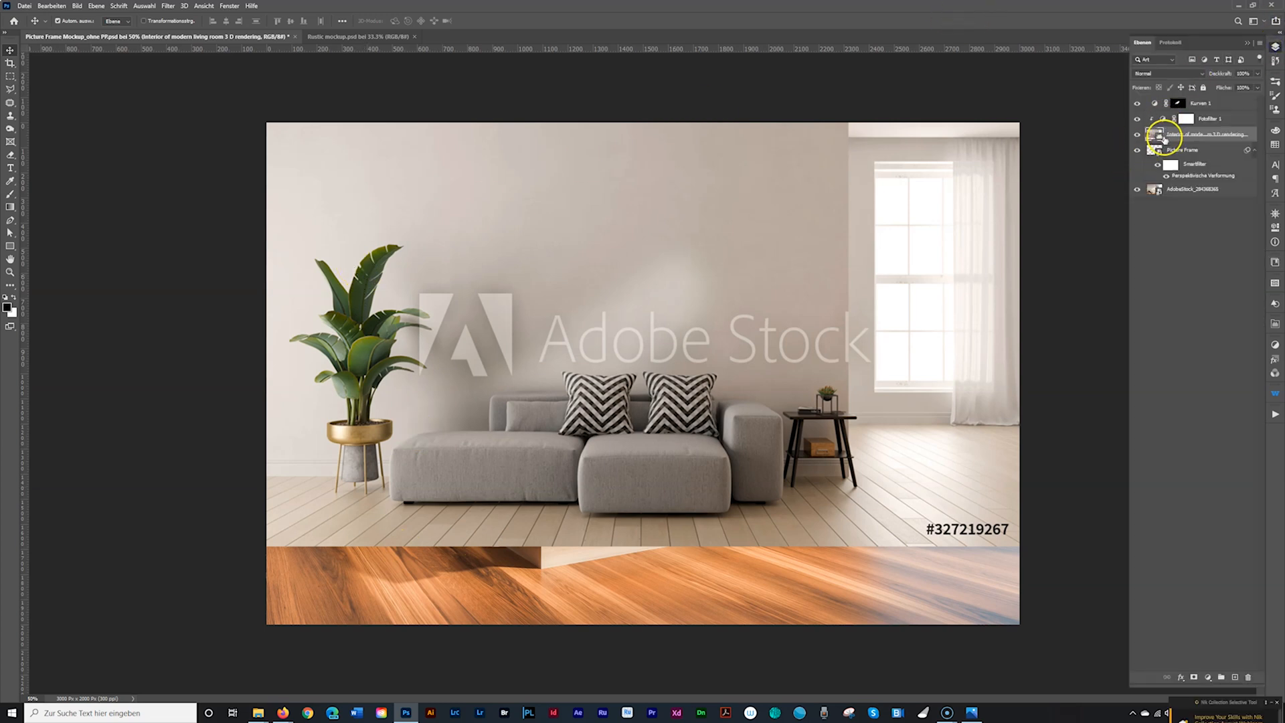
left_click_drag(1152, 135, 1205, 666)
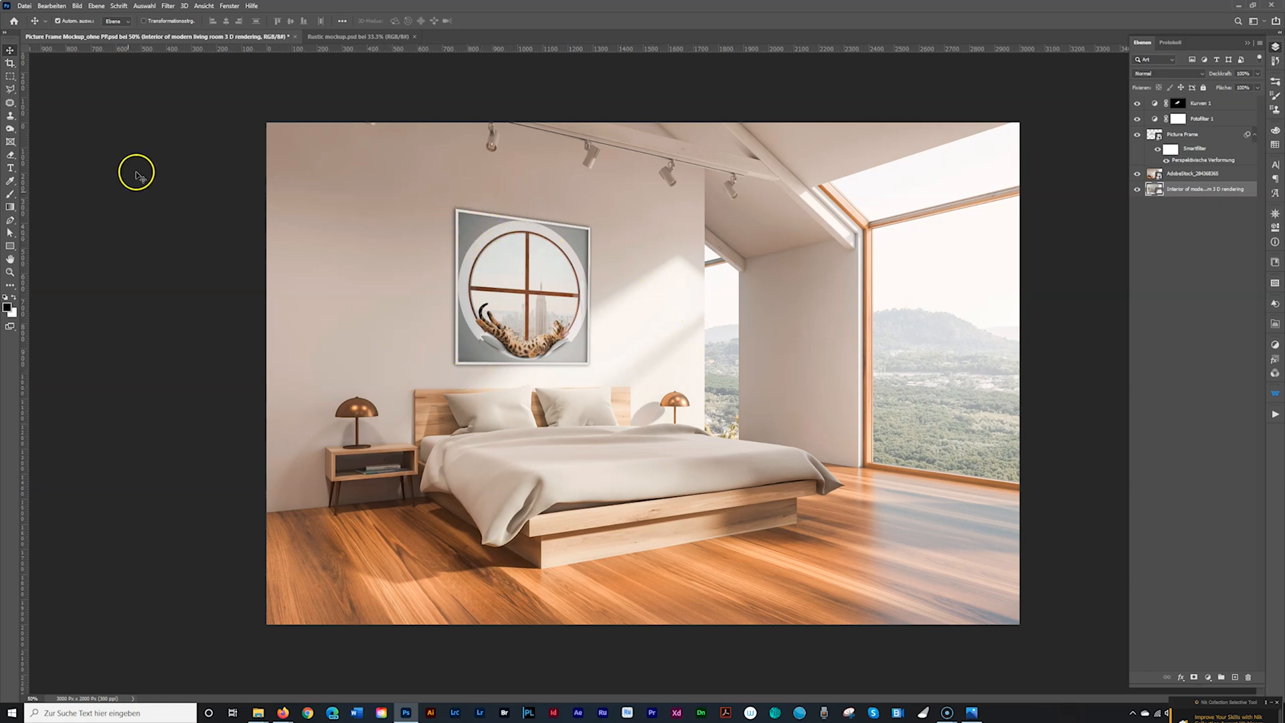
Step: Place the Chilling3 picture in Rustic mockup.psd, scaled to about 5.19%, on the bare wall above the dining table
left_click(326, 37)
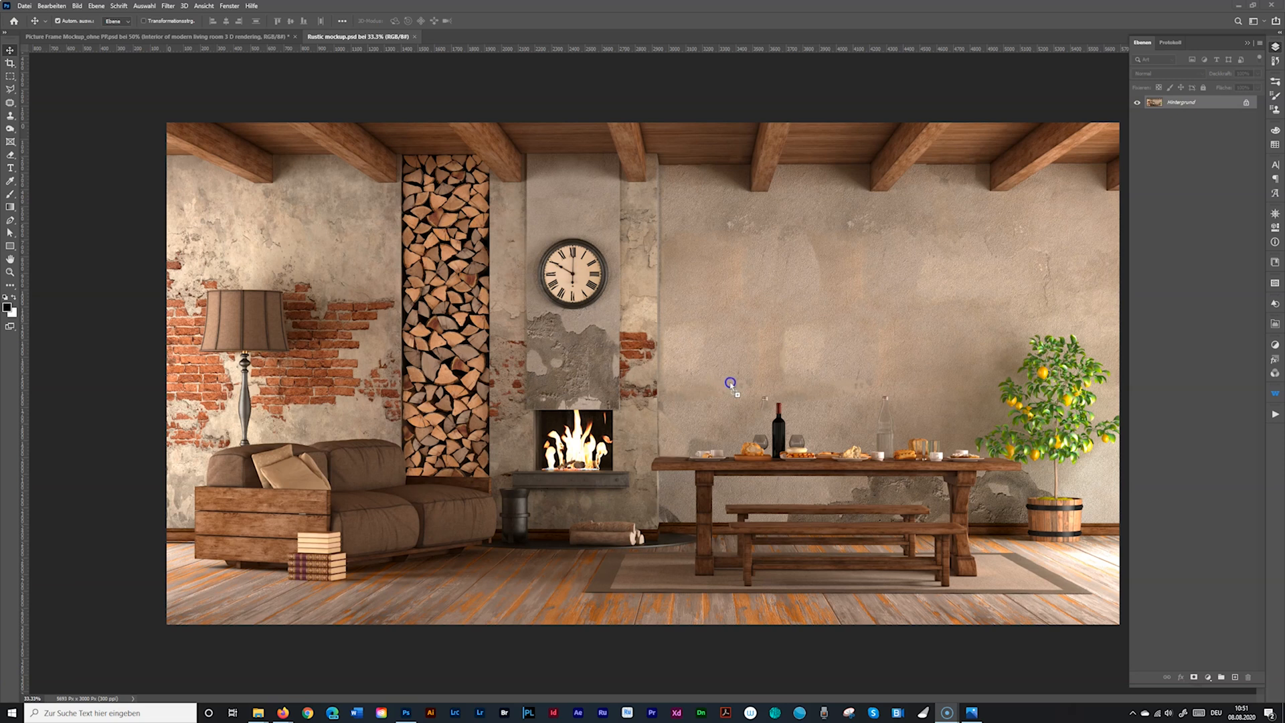
left_click_drag(730, 383, 717, 386)
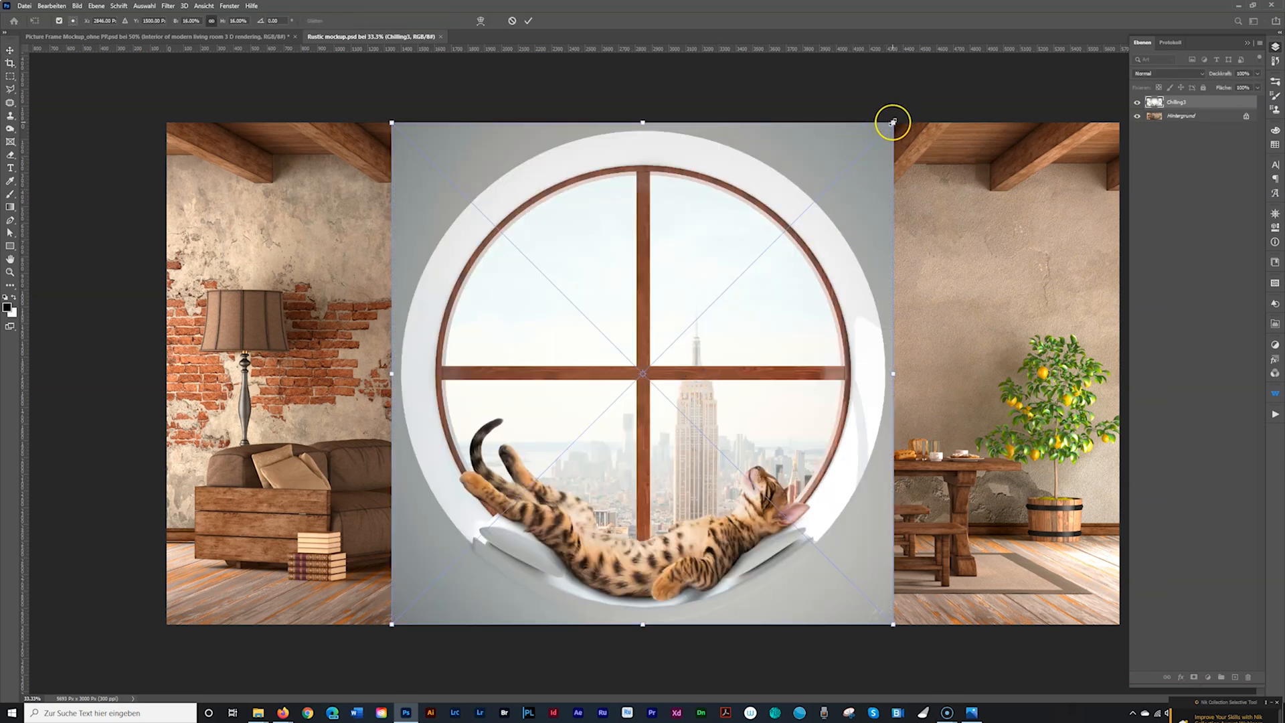
left_click_drag(892, 122, 713, 249)
left_click_drag(693, 295, 908, 222)
left_click_drag(827, 299, 826, 292)
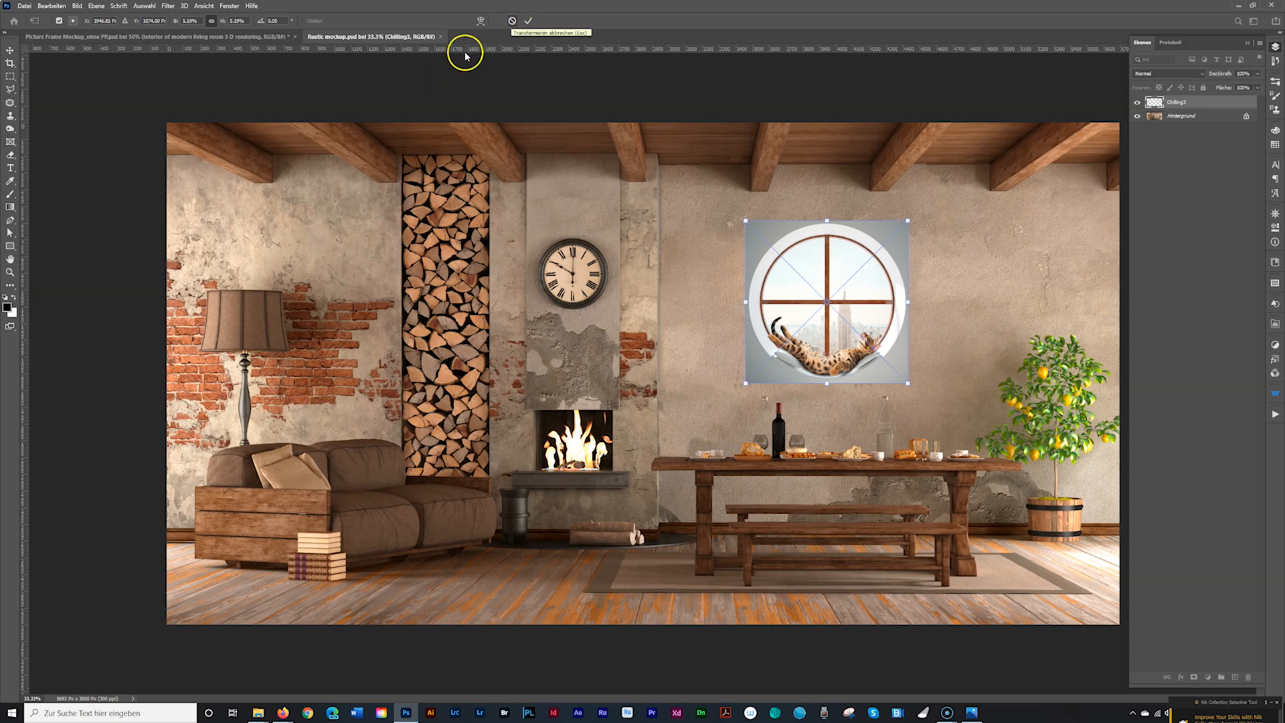
left_click(528, 21)
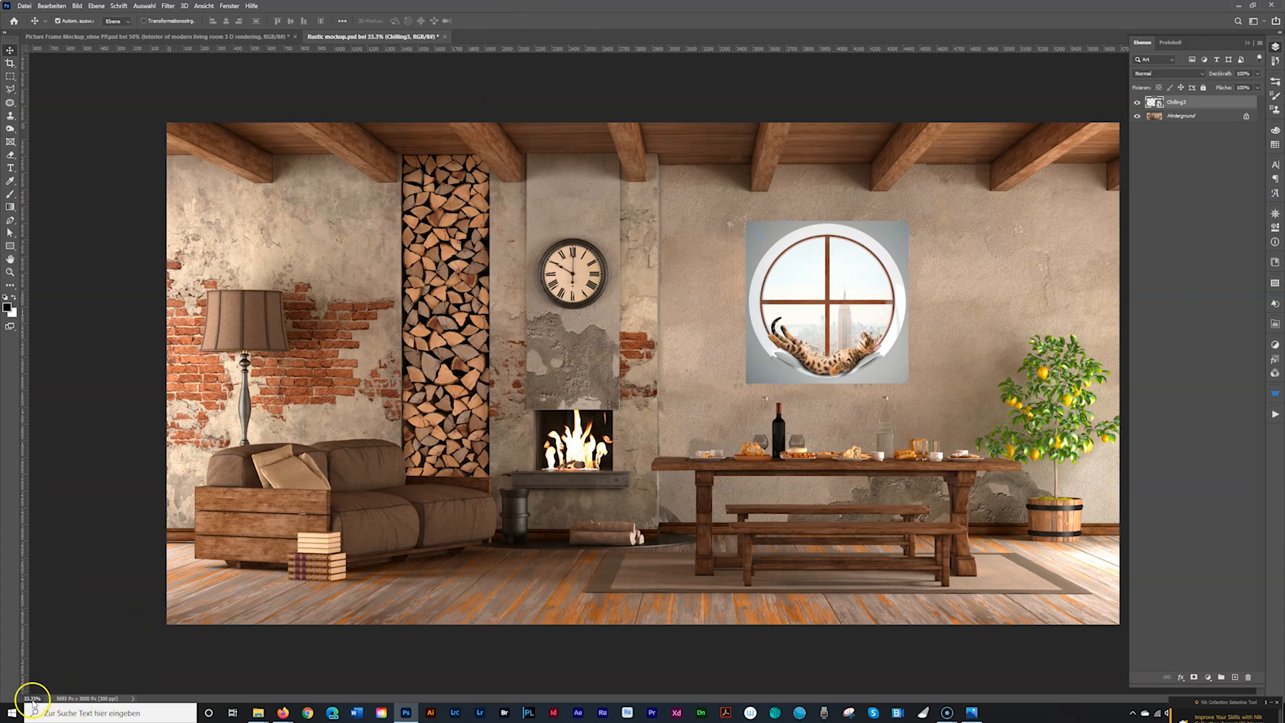
Step: Add a stroke effect to the Chilling3 layer and set its size to 22 px
right_click(1172, 103)
left_click(1173, 198)
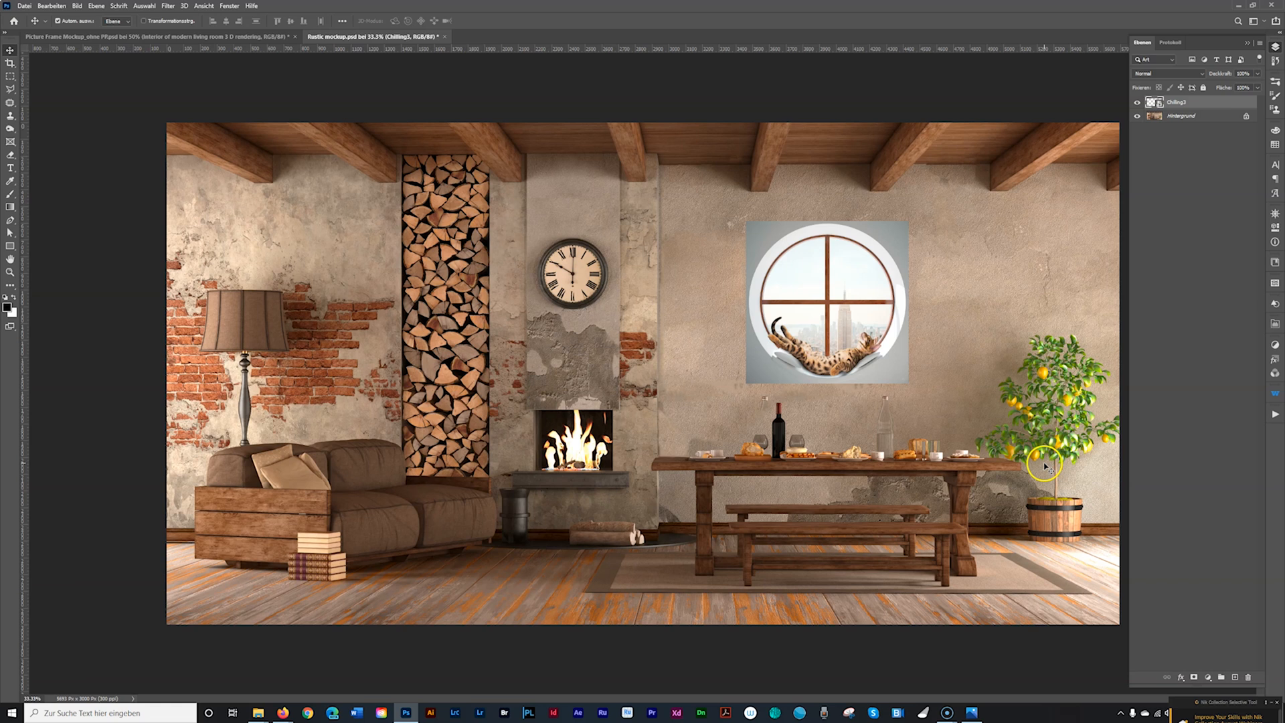
left_click(1179, 679)
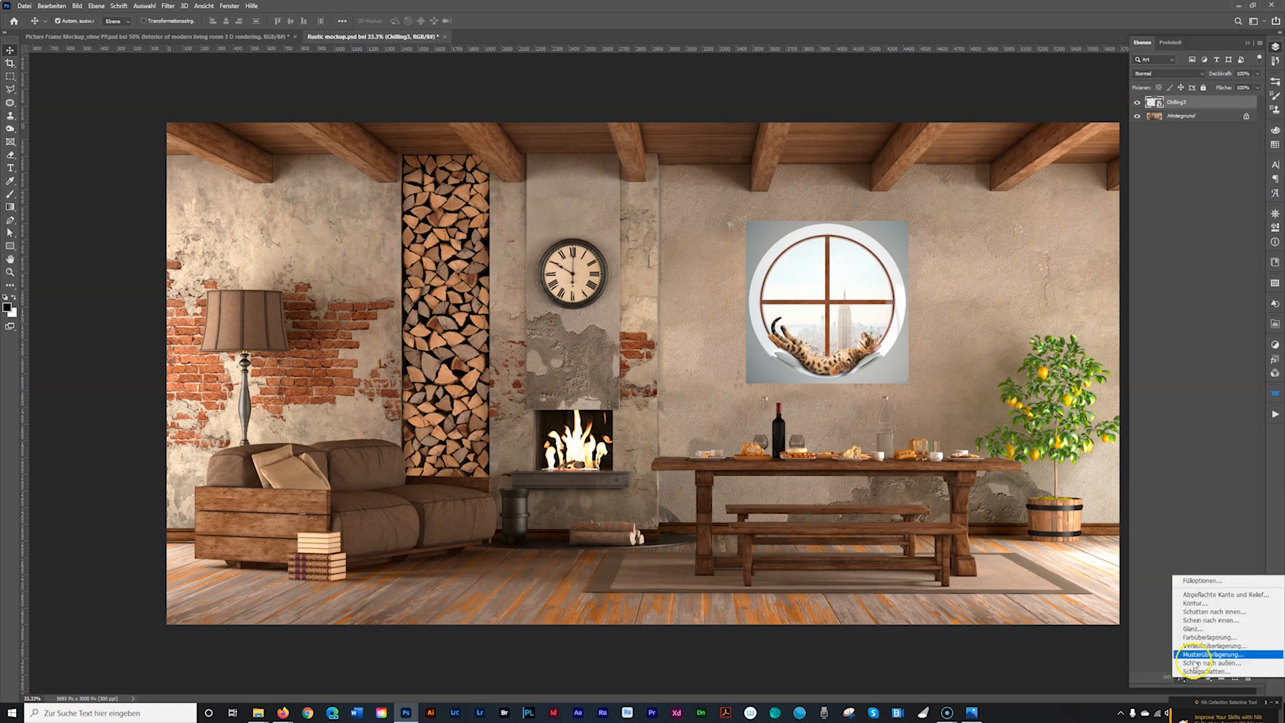
left_click(1213, 604)
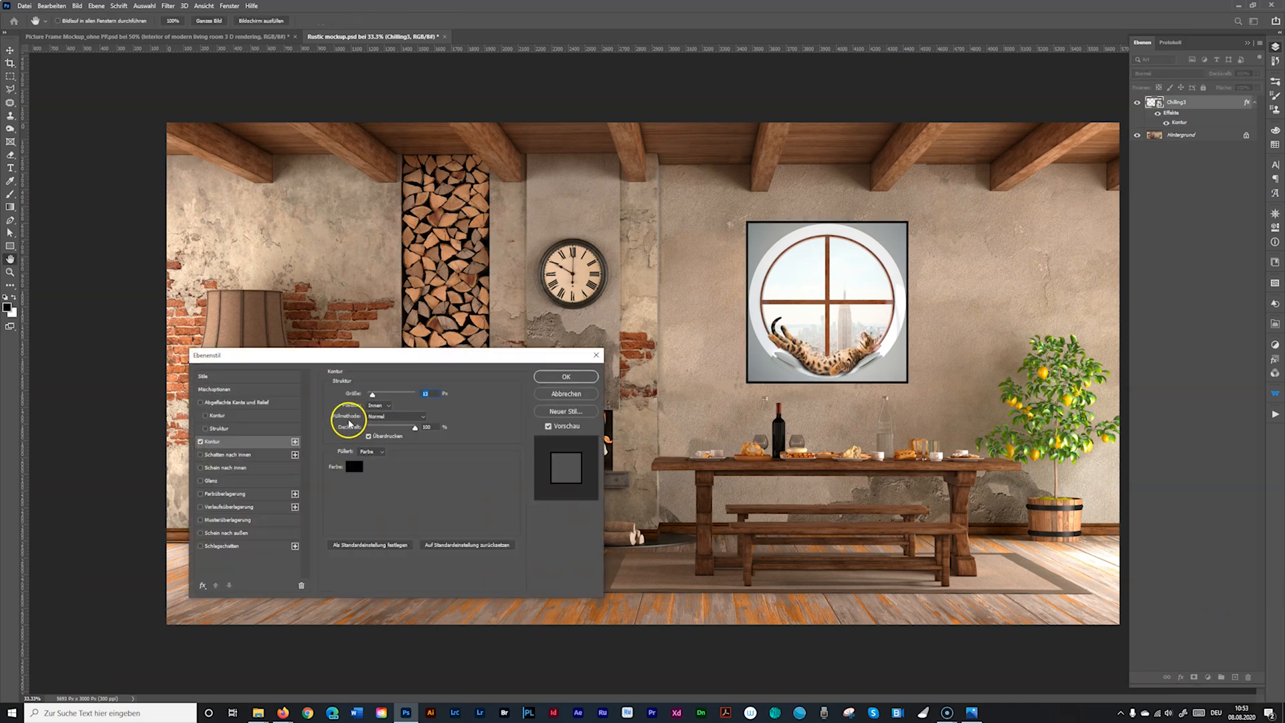
left_click_drag(374, 396, 375, 395)
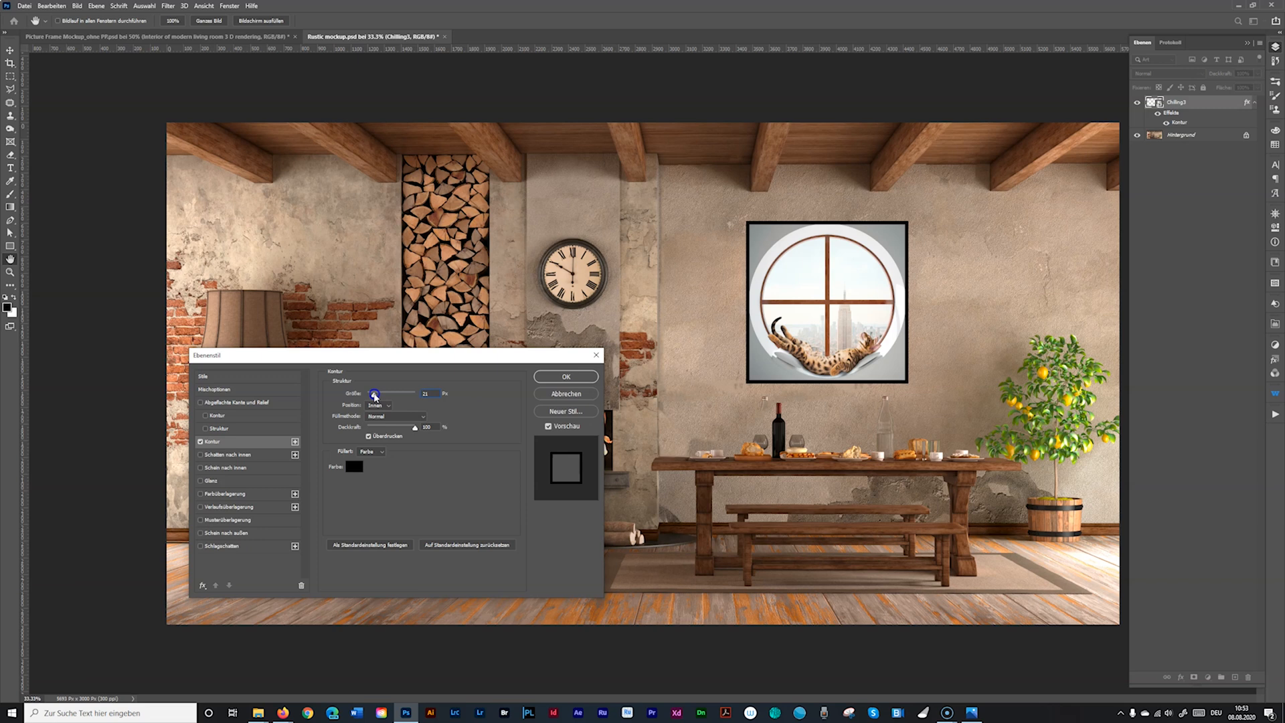
left_click_drag(374, 394, 374, 395)
Step: Try out coloured hues such as light green for the picture's stroke and return it to black (000000)
left_click(355, 467)
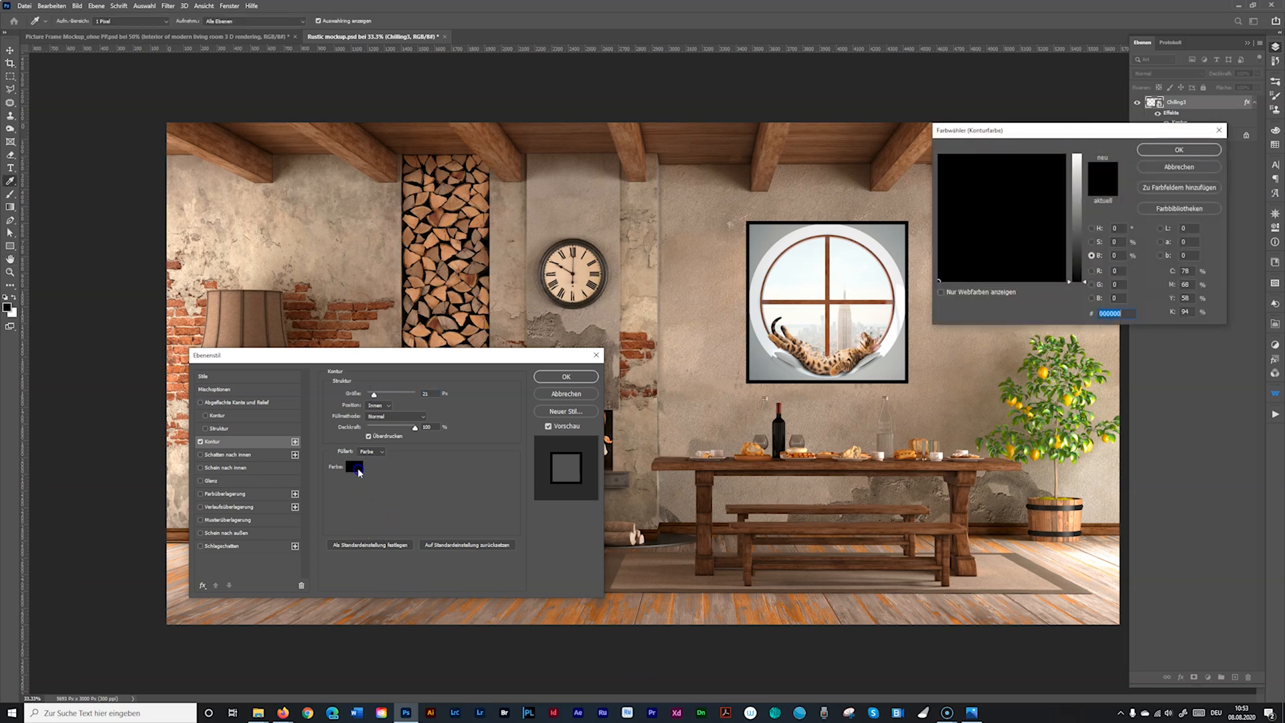
mouse_move(957, 213)
left_mouse_down()
mouse_move(1027, 180)
mouse_move(968, 247)
left_mouse_up()
left_click(1074, 163)
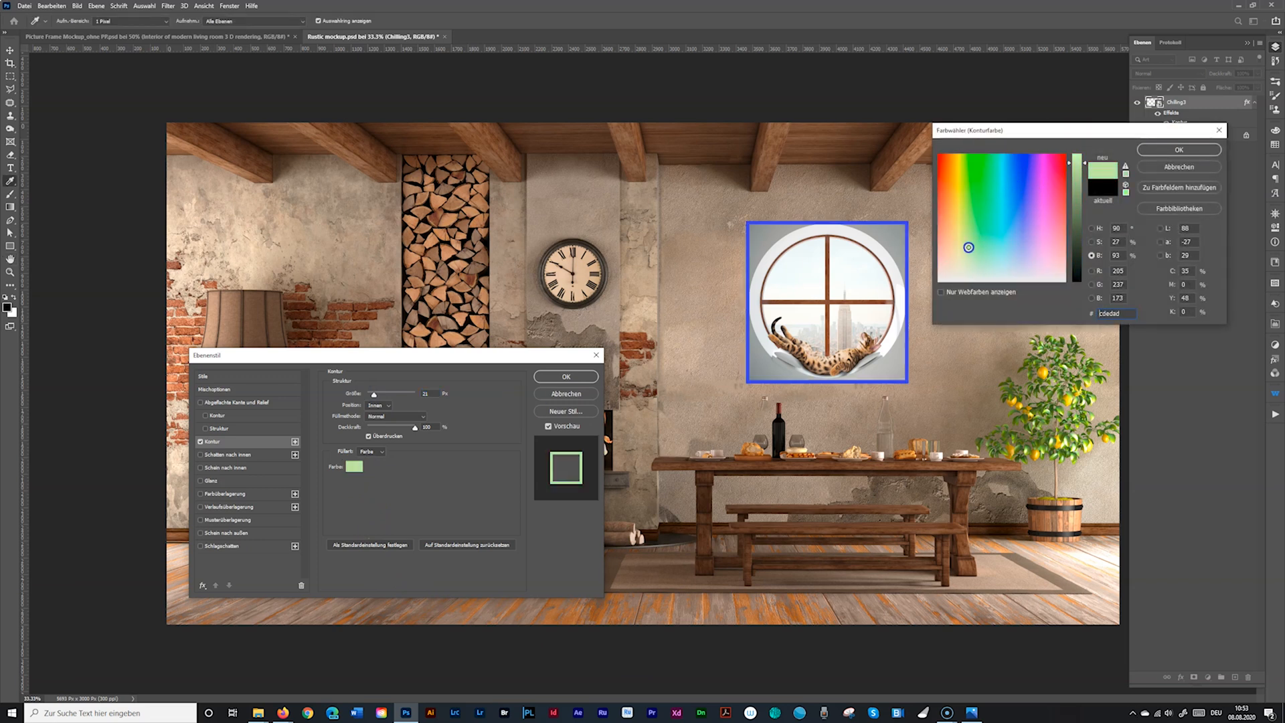
left_click(1077, 247)
left_click_drag(1077, 248, 1062, 311)
left_click_drag(956, 236, 900, 327)
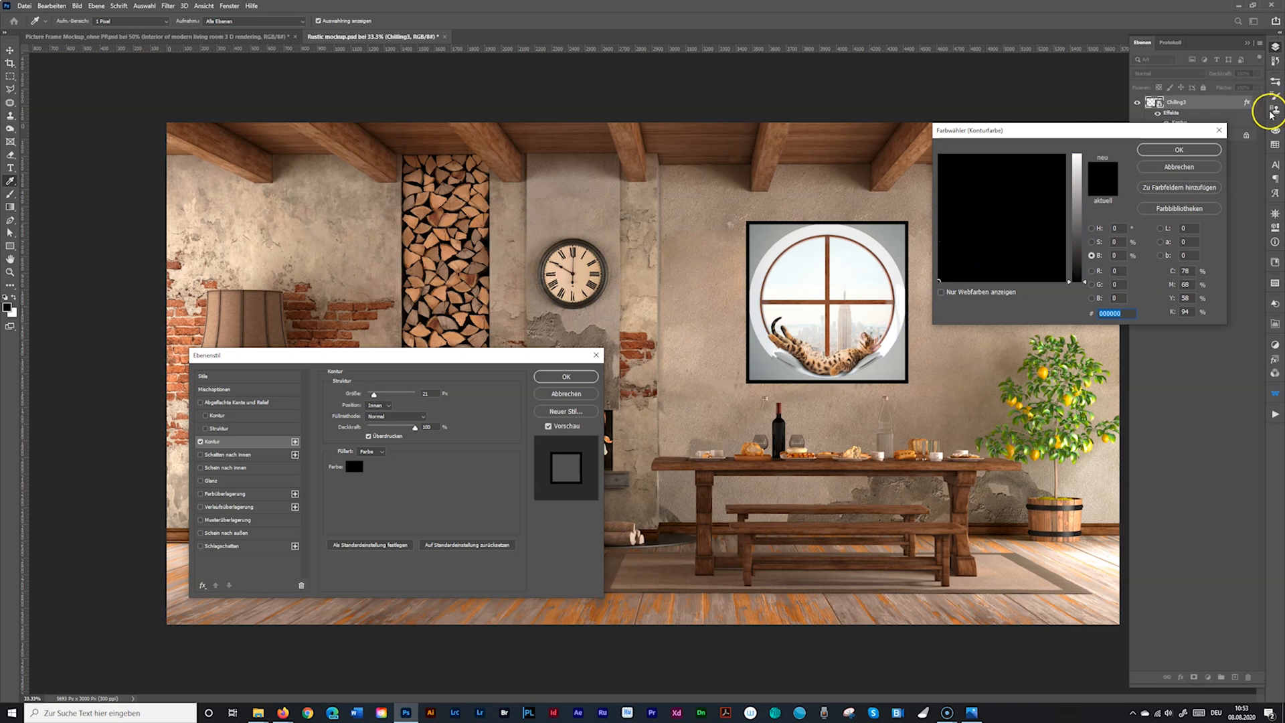
left_click(1167, 150)
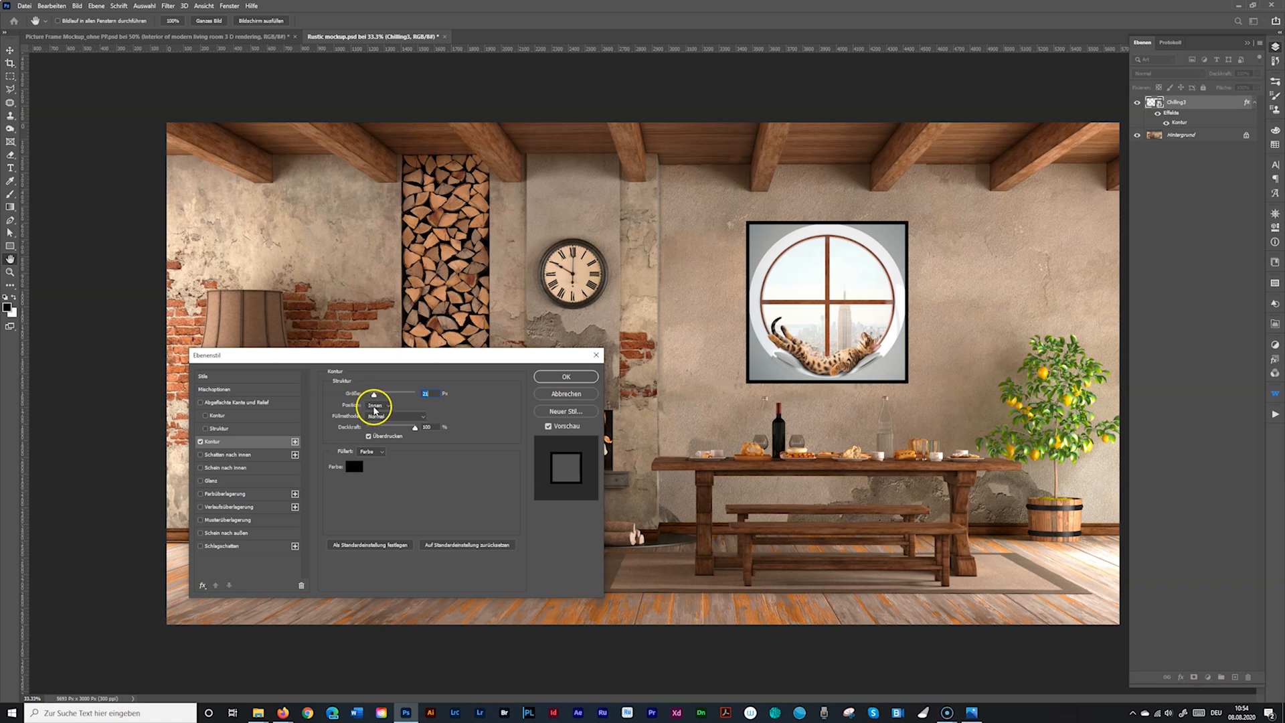
Step: Look through the blend modes available for the stroke and keep Normal
left_click(382, 422)
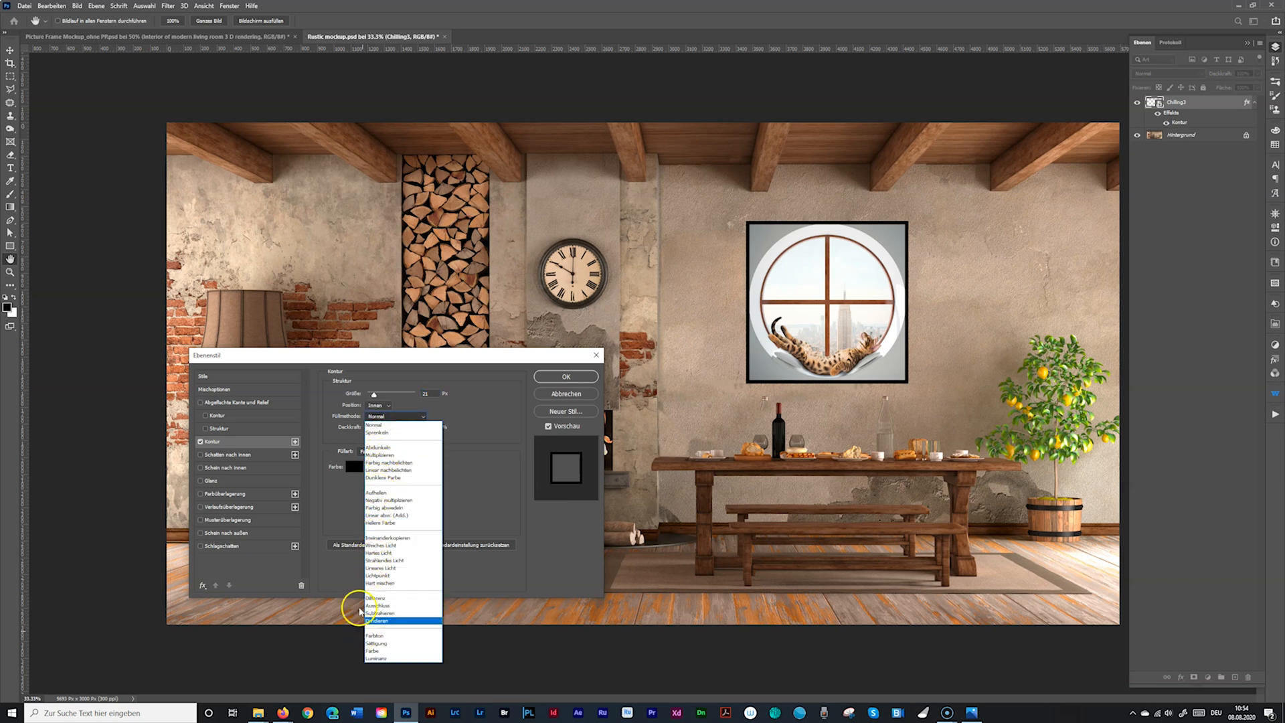
left_click(373, 418)
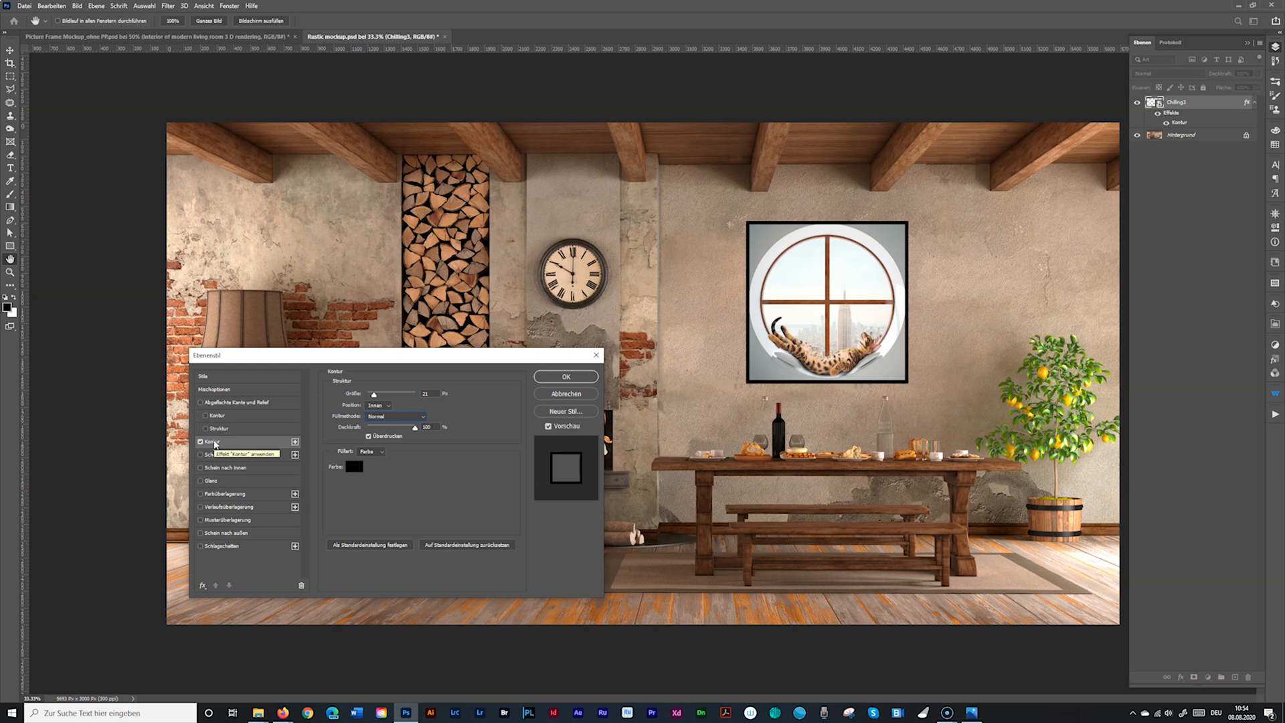
left_click(214, 445)
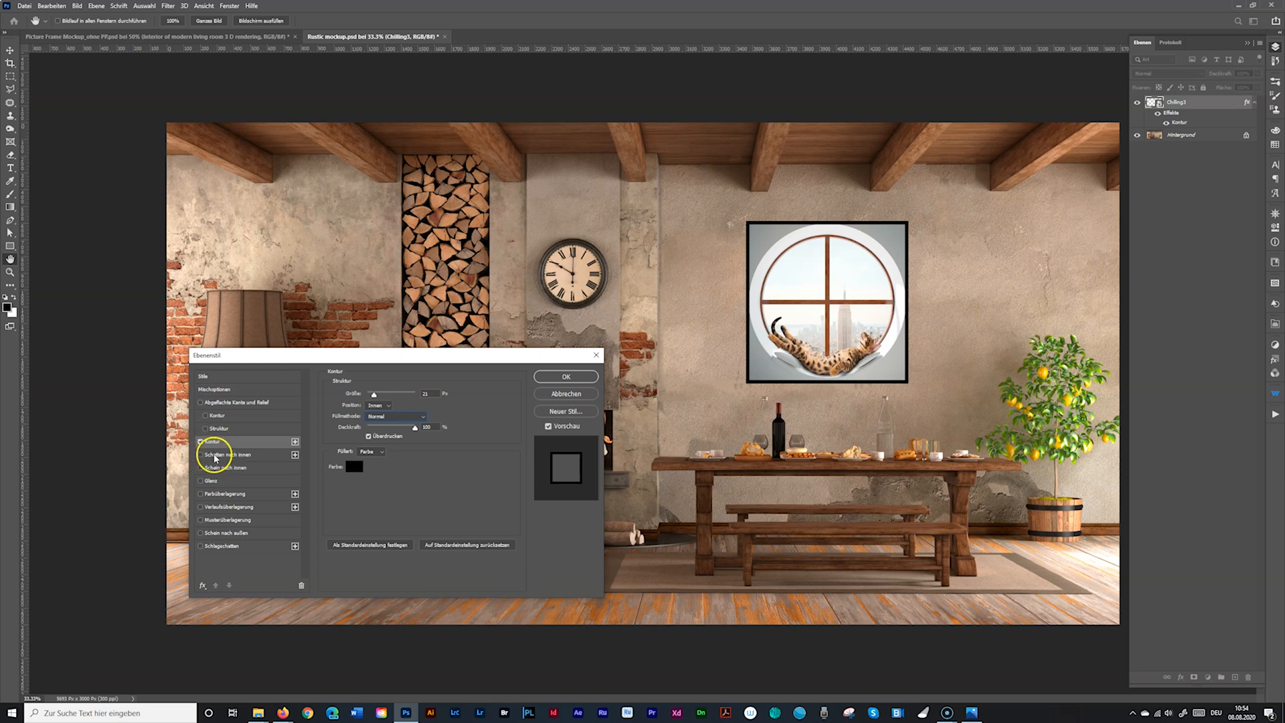
Step: Add an inner shadow to the Chilling3 layer with angle 11°, distance 34 px and size 40 px
left_click(215, 455)
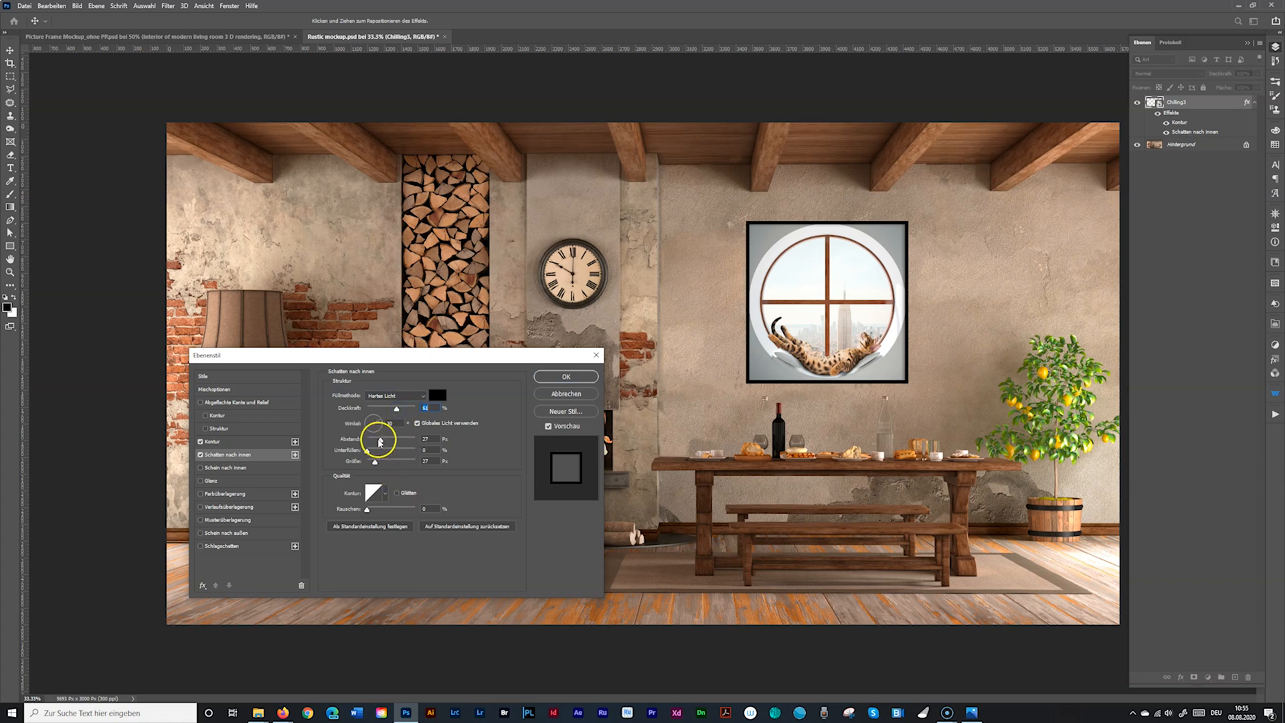
left_click_drag(380, 441, 392, 445)
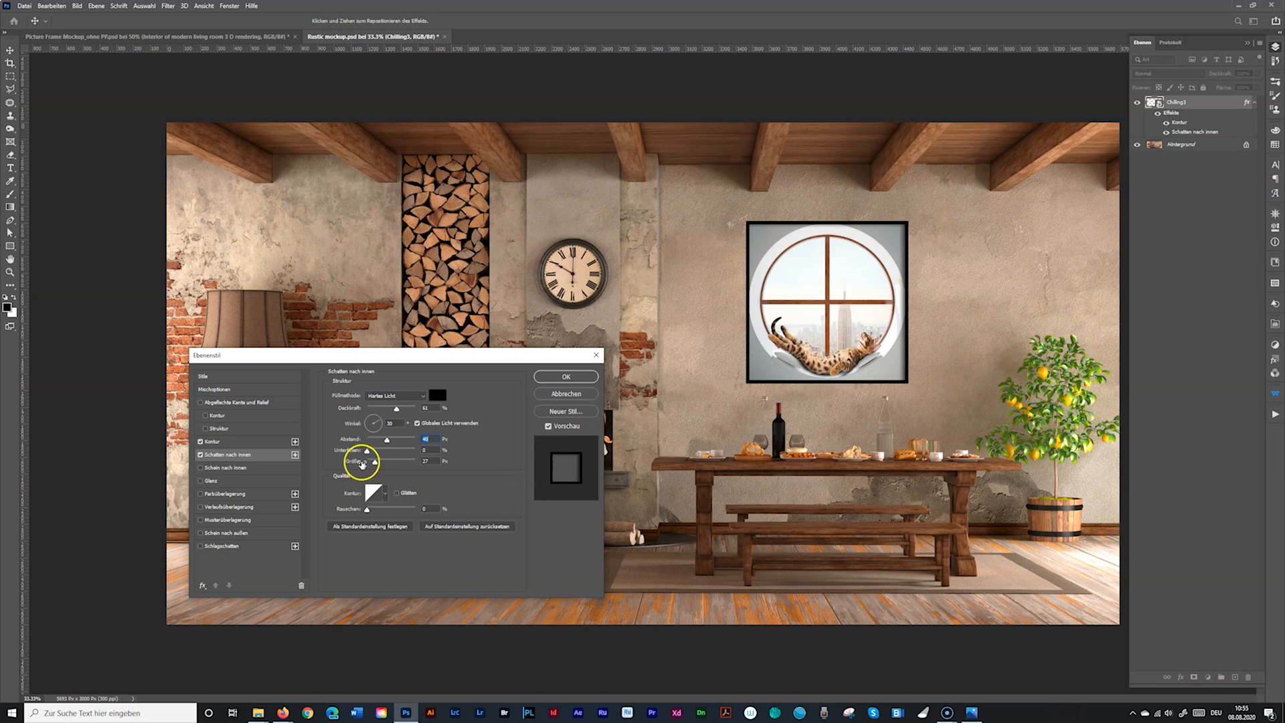
left_click(355, 421)
left_click(367, 419)
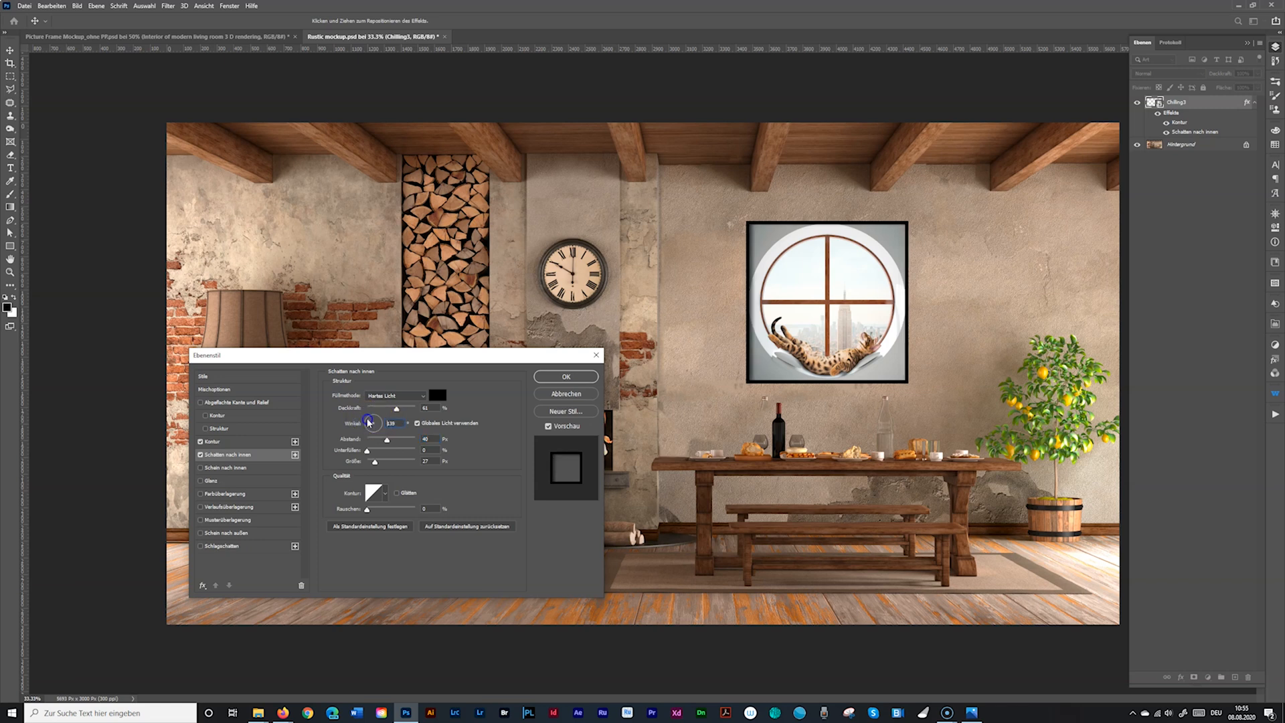
left_click(386, 423)
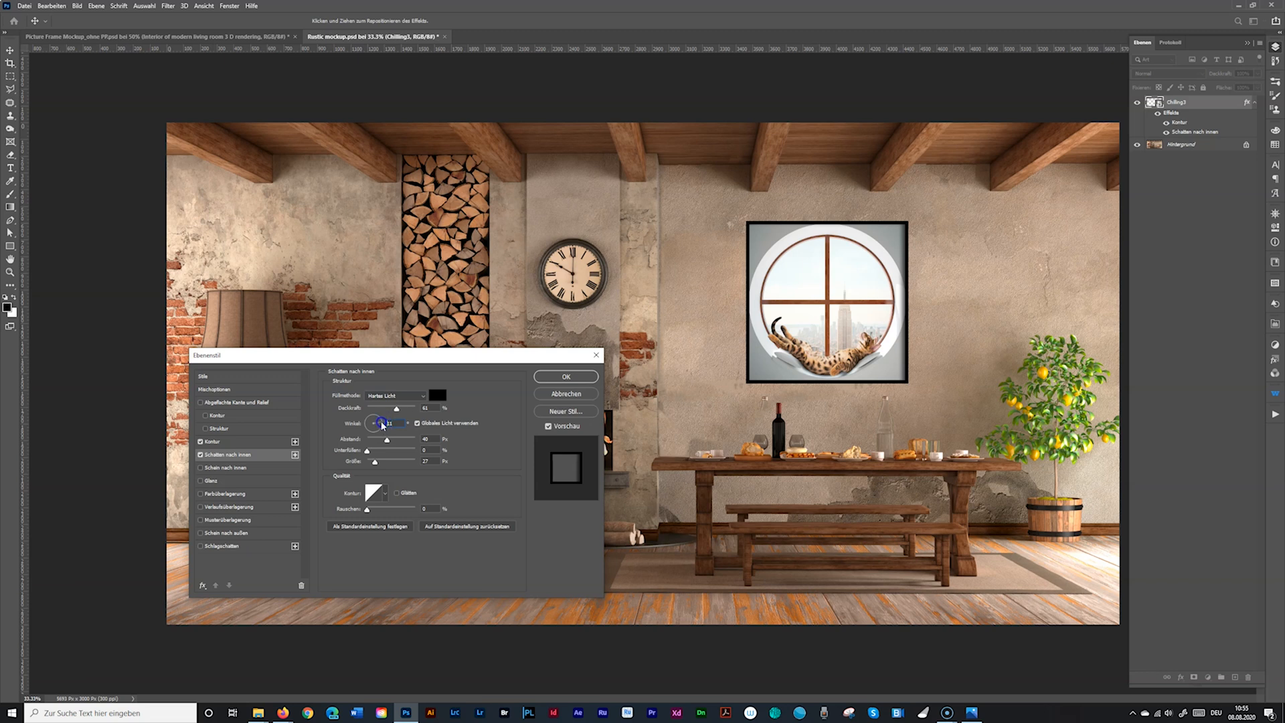
mouse_move(387, 439)
left_mouse_down()
mouse_move(366, 440)
mouse_move(388, 443)
left_mouse_up()
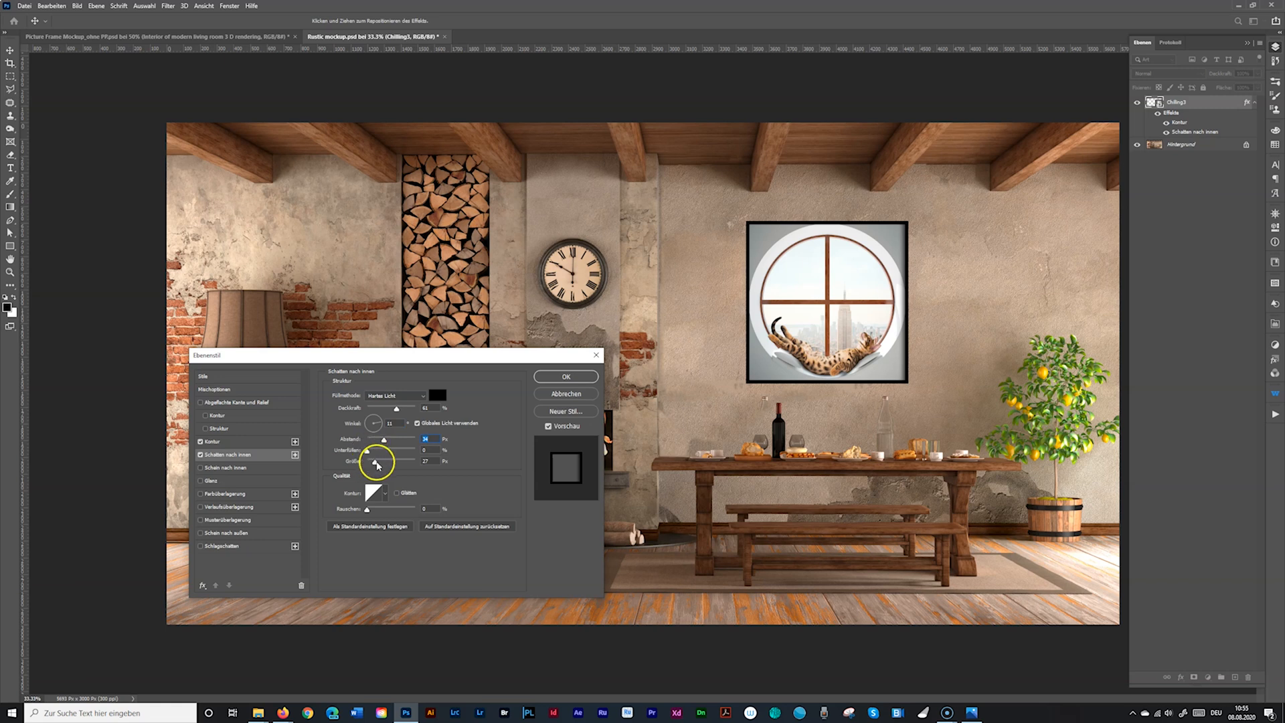
mouse_move(376, 463)
left_mouse_down()
mouse_move(391, 463)
mouse_move(379, 464)
left_mouse_up()
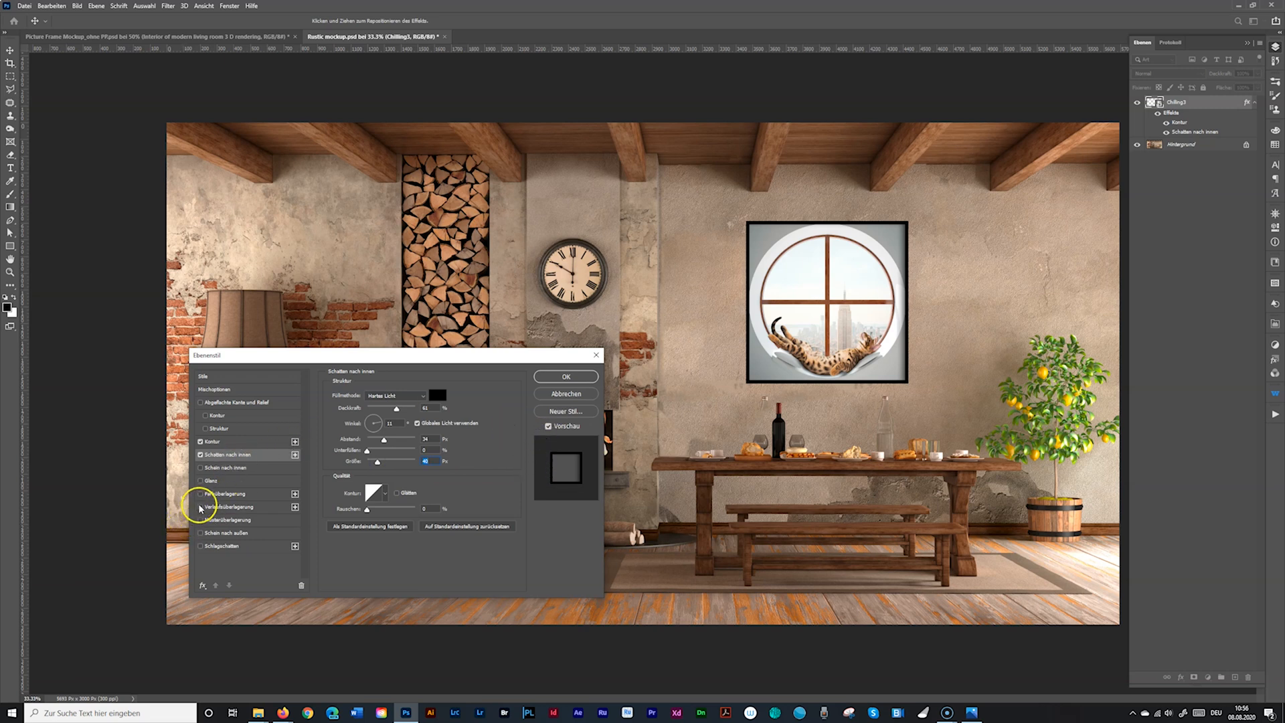
Step: Add a drop shadow to the Chilling3 layer, try it without global light, and keep global light enabled
left_click(211, 546)
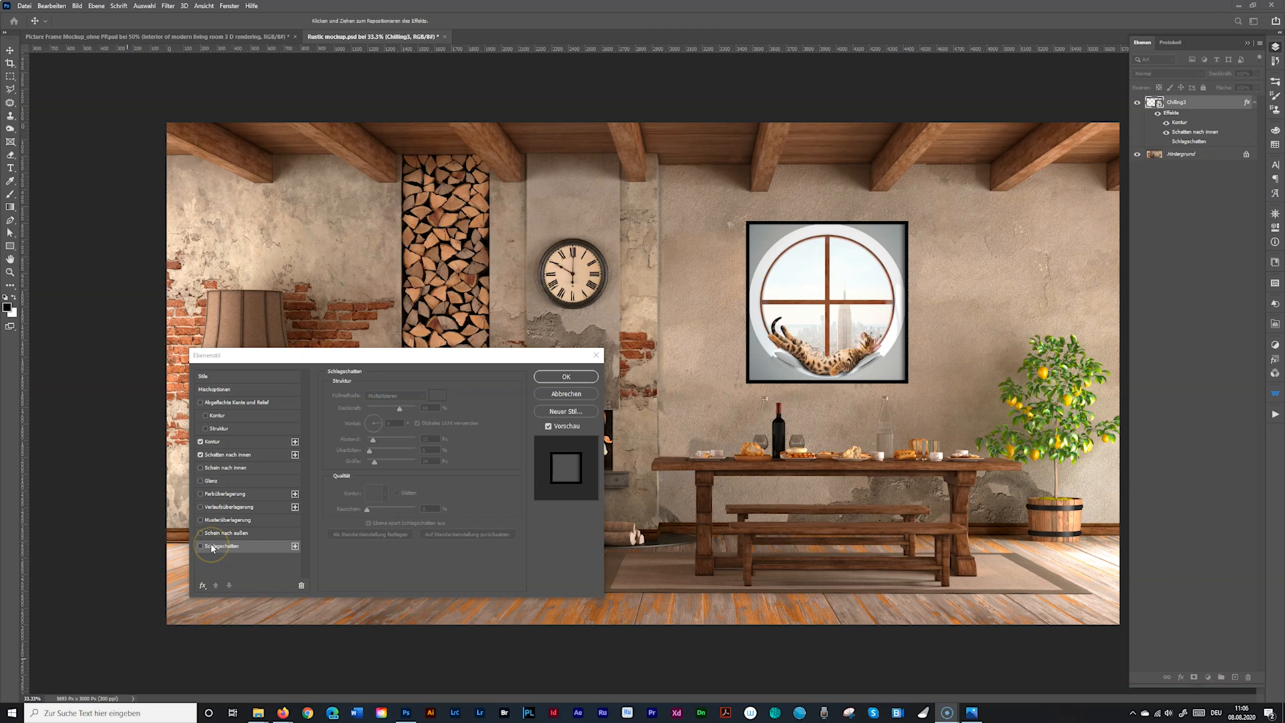
left_click(211, 546)
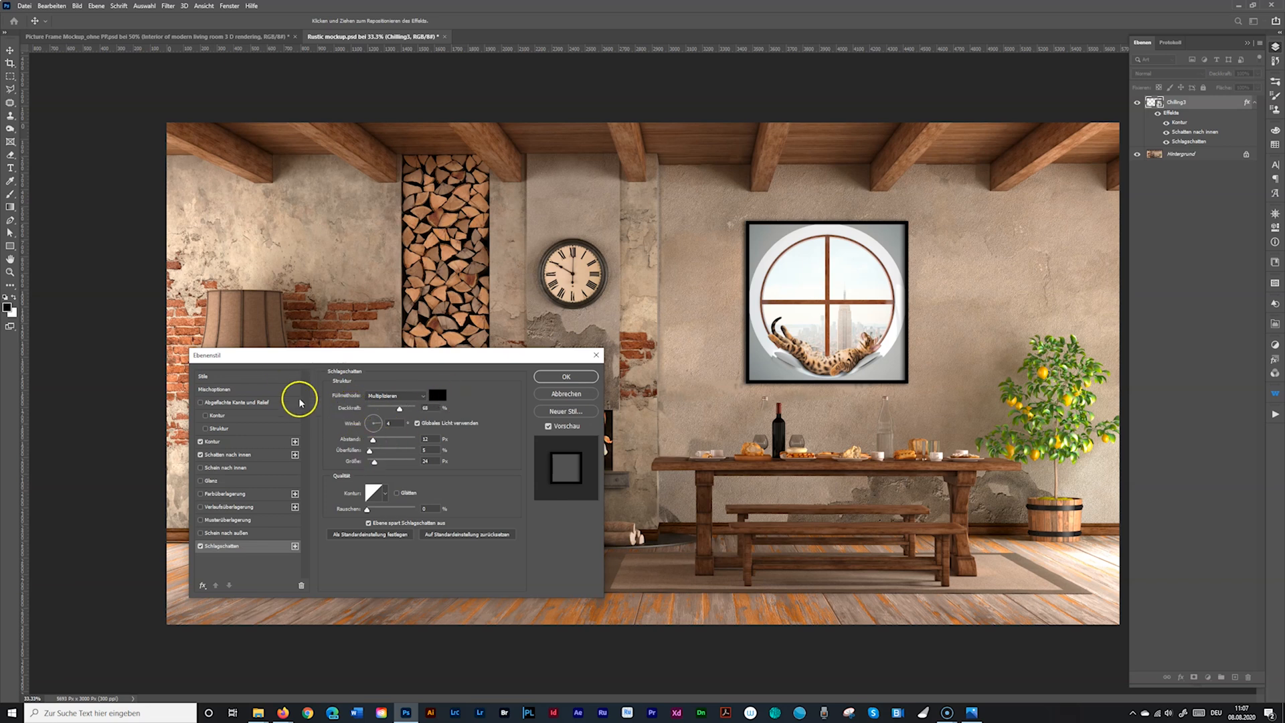
left_click(417, 422)
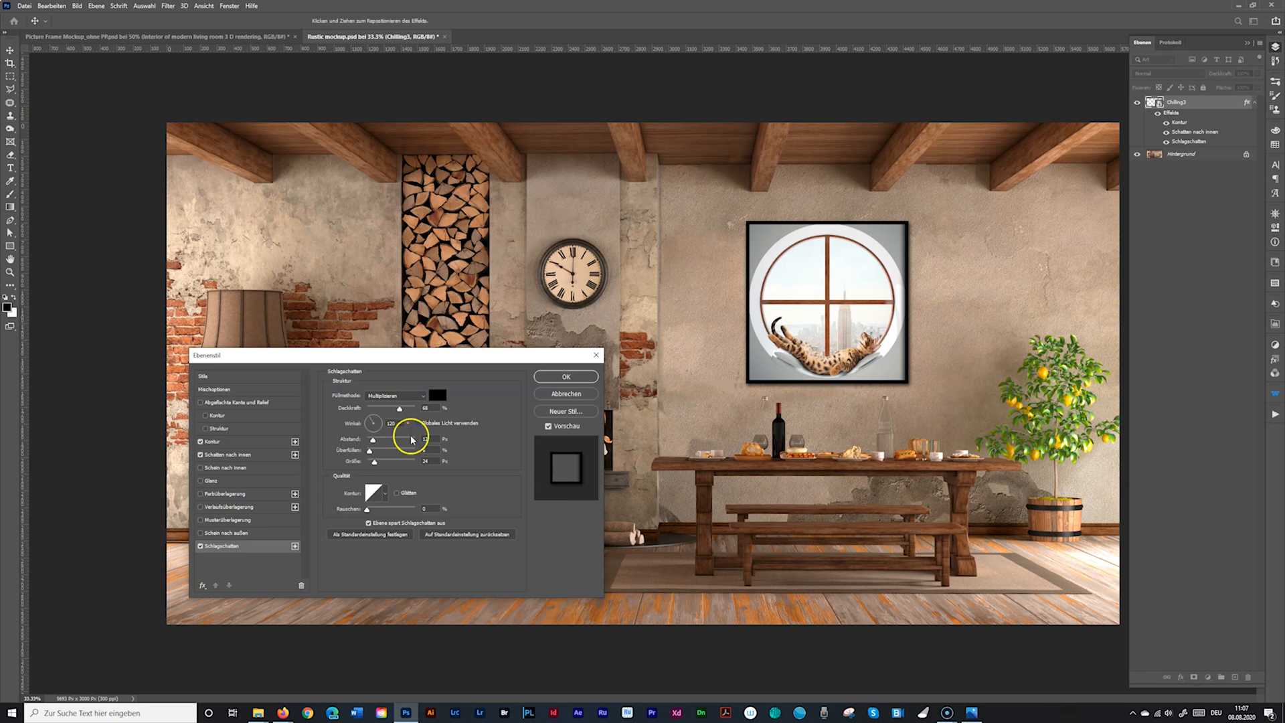
left_click(417, 423)
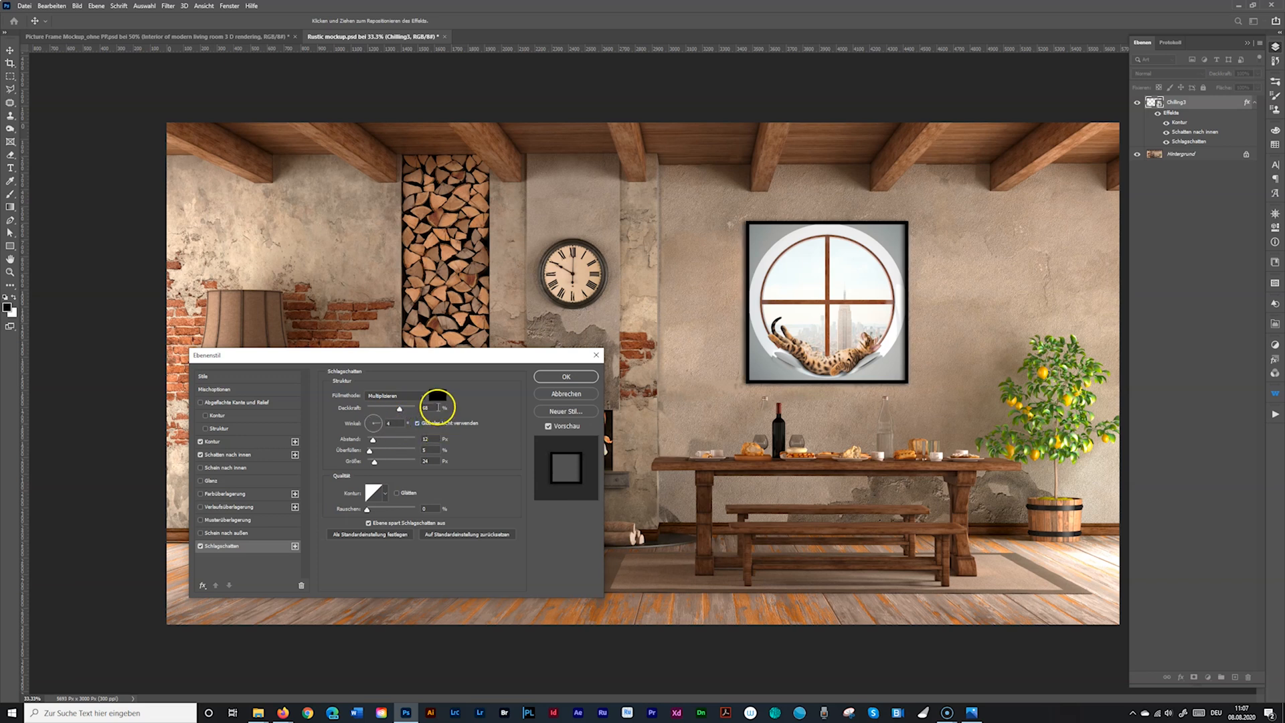
left_click(428, 407)
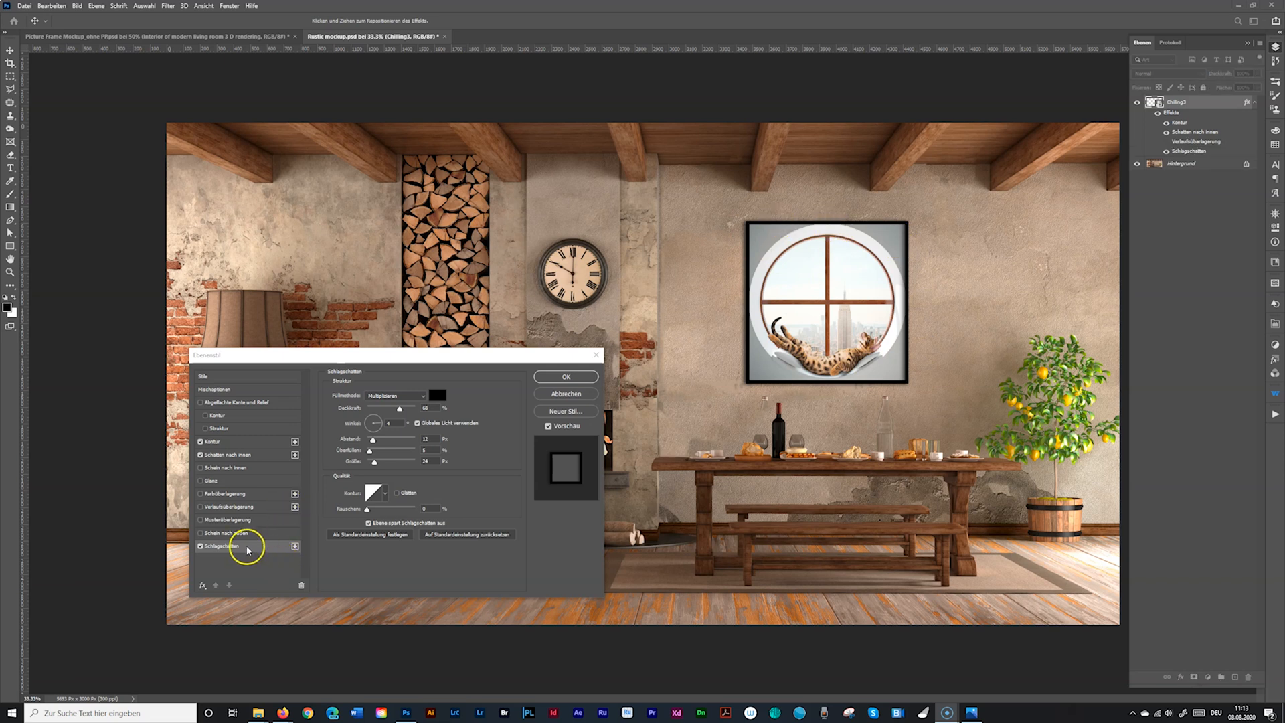
Step: Add a gradient overlay to the Chilling3 layer and compare the picture with and without it
left_click(211, 508)
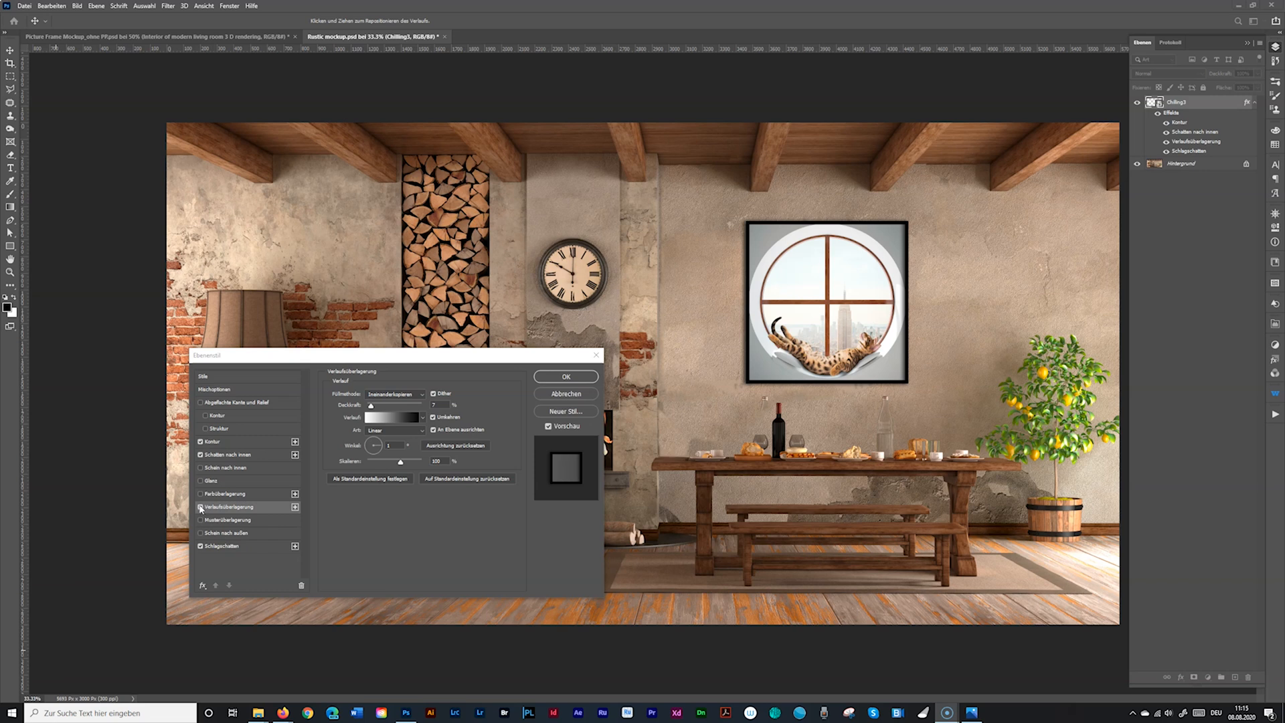
left_click(201, 507)
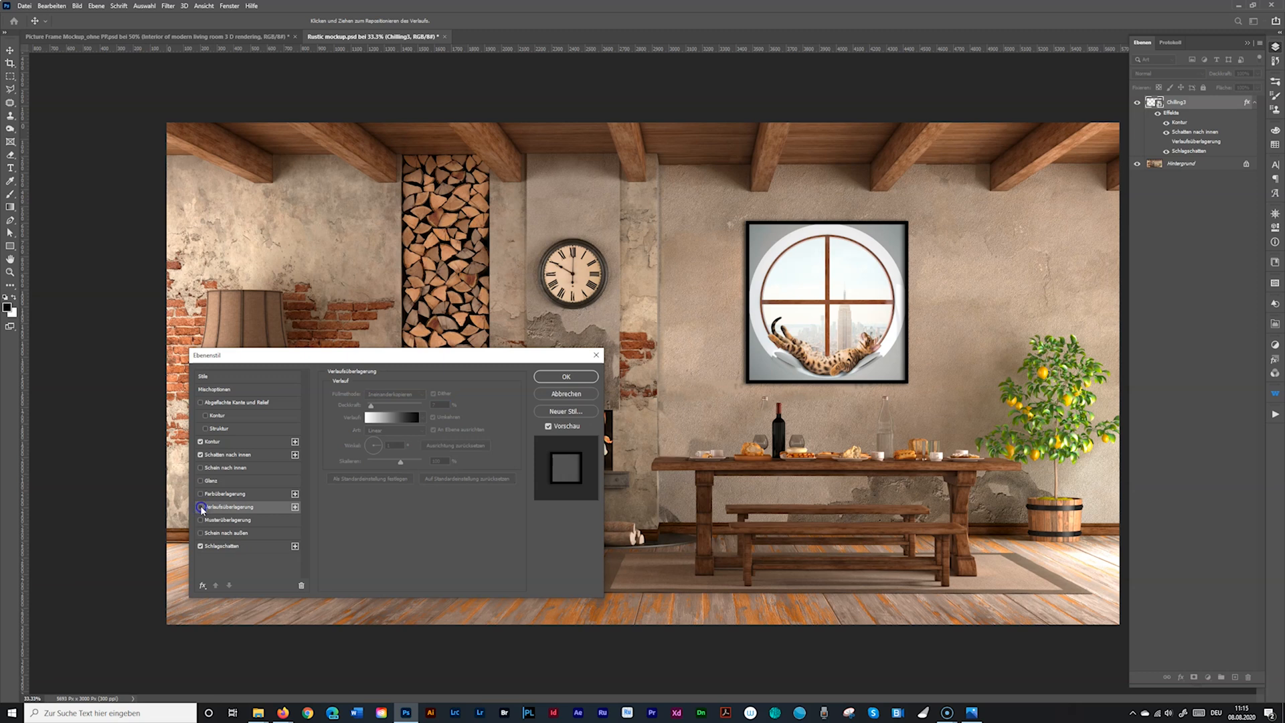
left_click(201, 507)
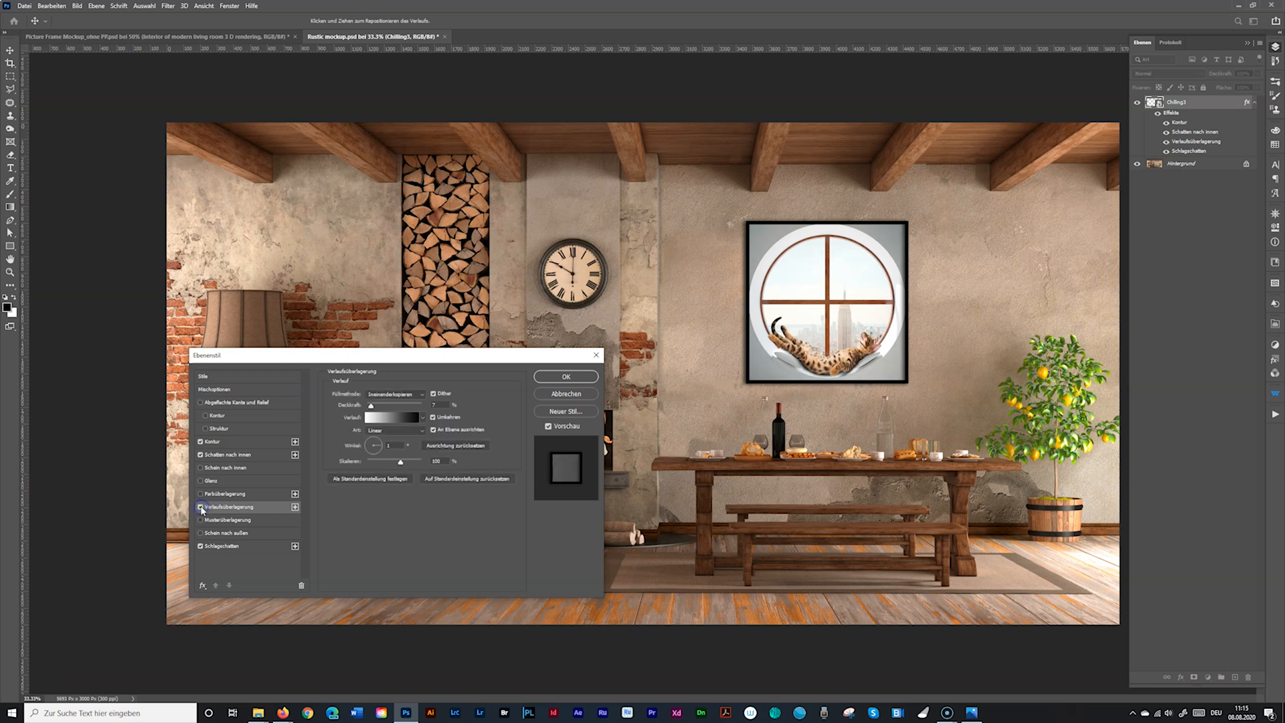
left_click(201, 507)
left_click(201, 507)
left_click(200, 507)
left_click(201, 507)
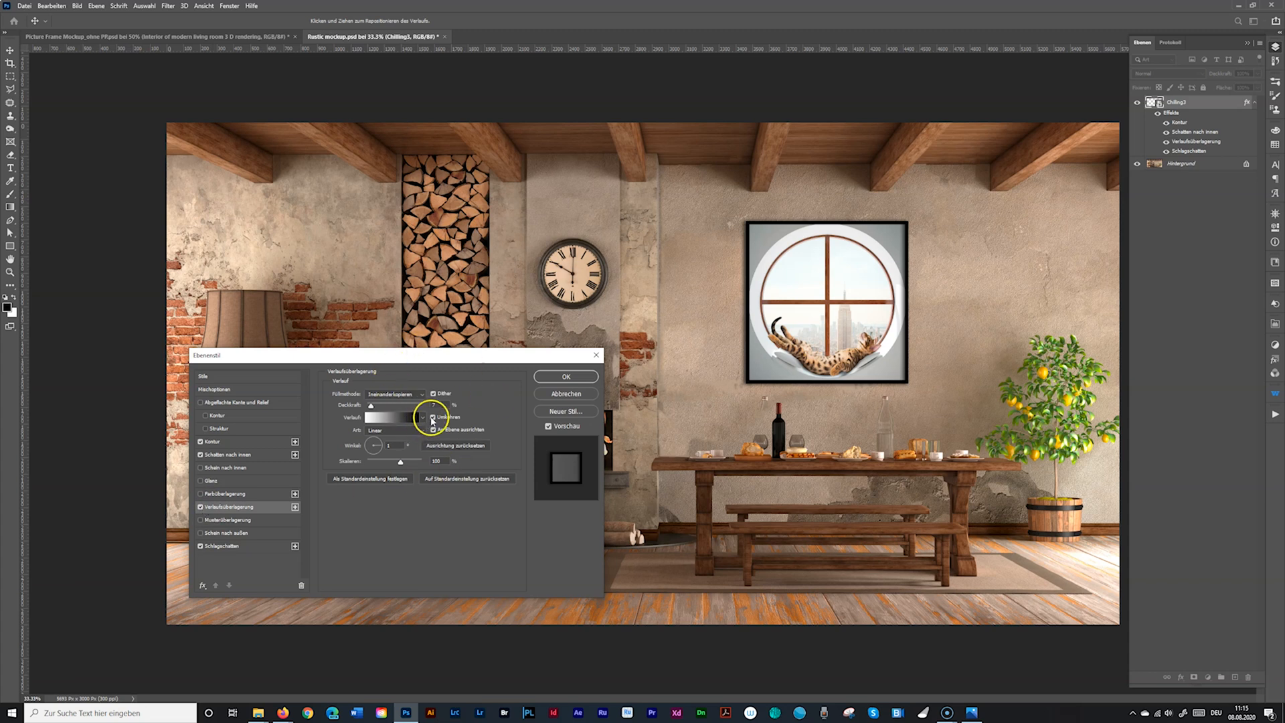
Step: Turn off reversing of the gradient overlay, compare its effect on the picture, fine-tune its opacity and apply the layer style
left_click(434, 418)
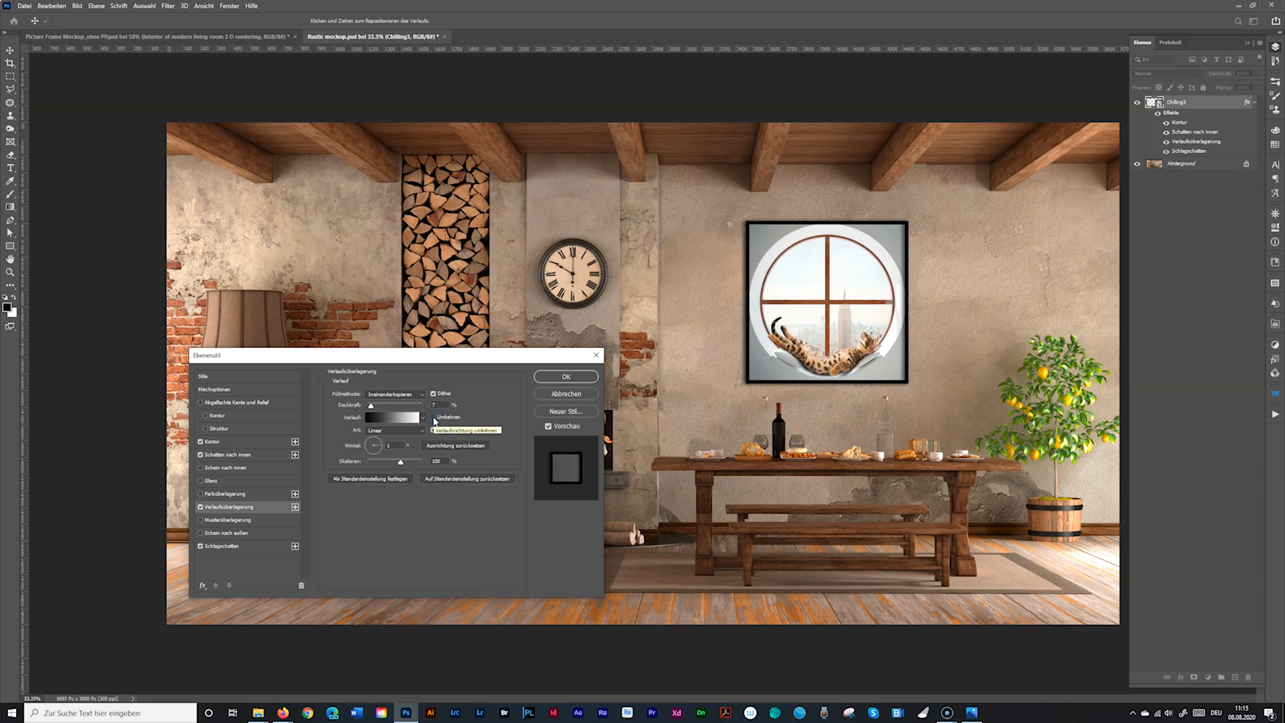
left_click(202, 508)
left_click(202, 508)
left_click(202, 508)
left_click(201, 508)
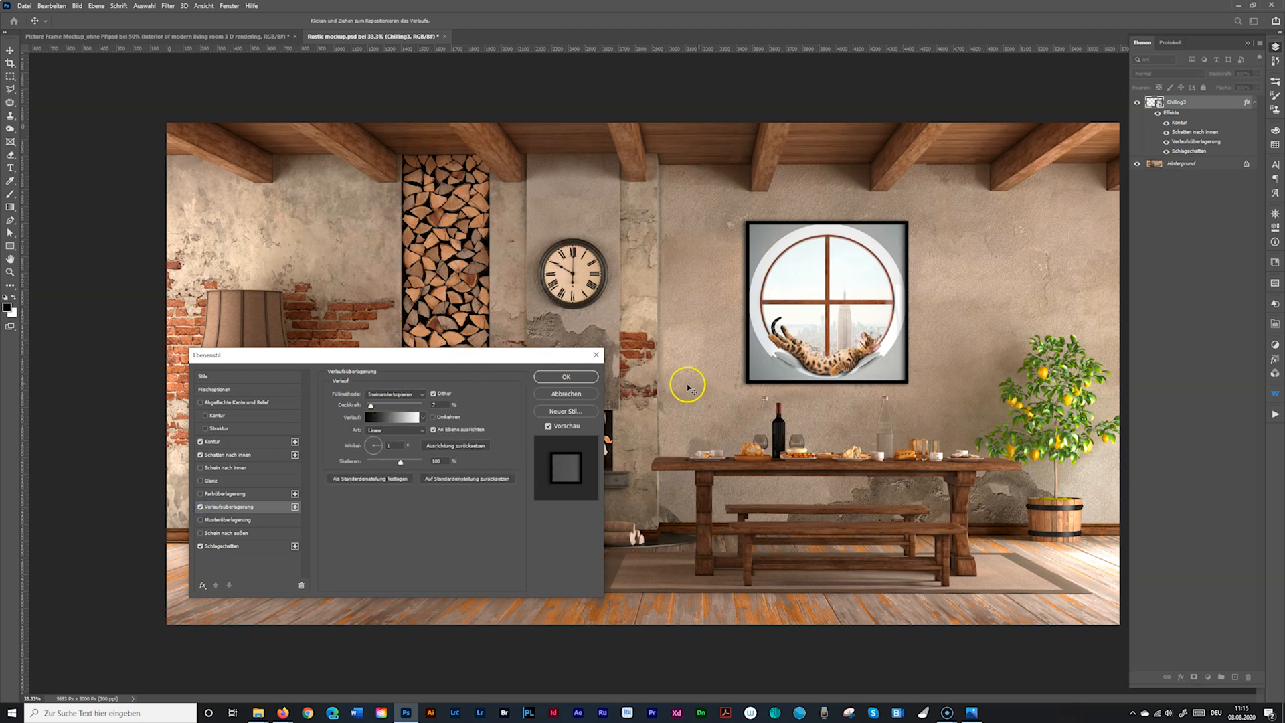
mouse_move(376, 404)
left_mouse_down()
mouse_move(440, 409)
mouse_move(374, 406)
left_mouse_up()
left_click(566, 376)
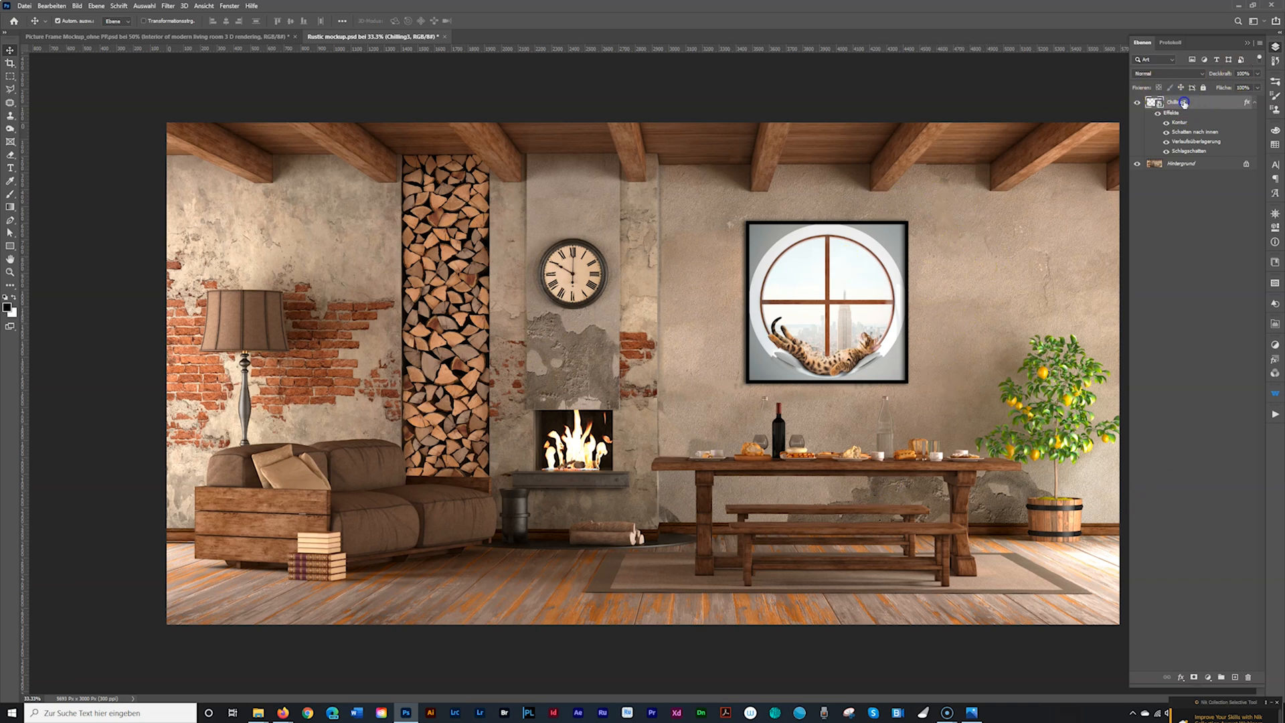
Step: Add a Warming Filter (85) photo filter to the Chilling3 picture with density 22% and compare the result with and without it
left_click(1208, 677)
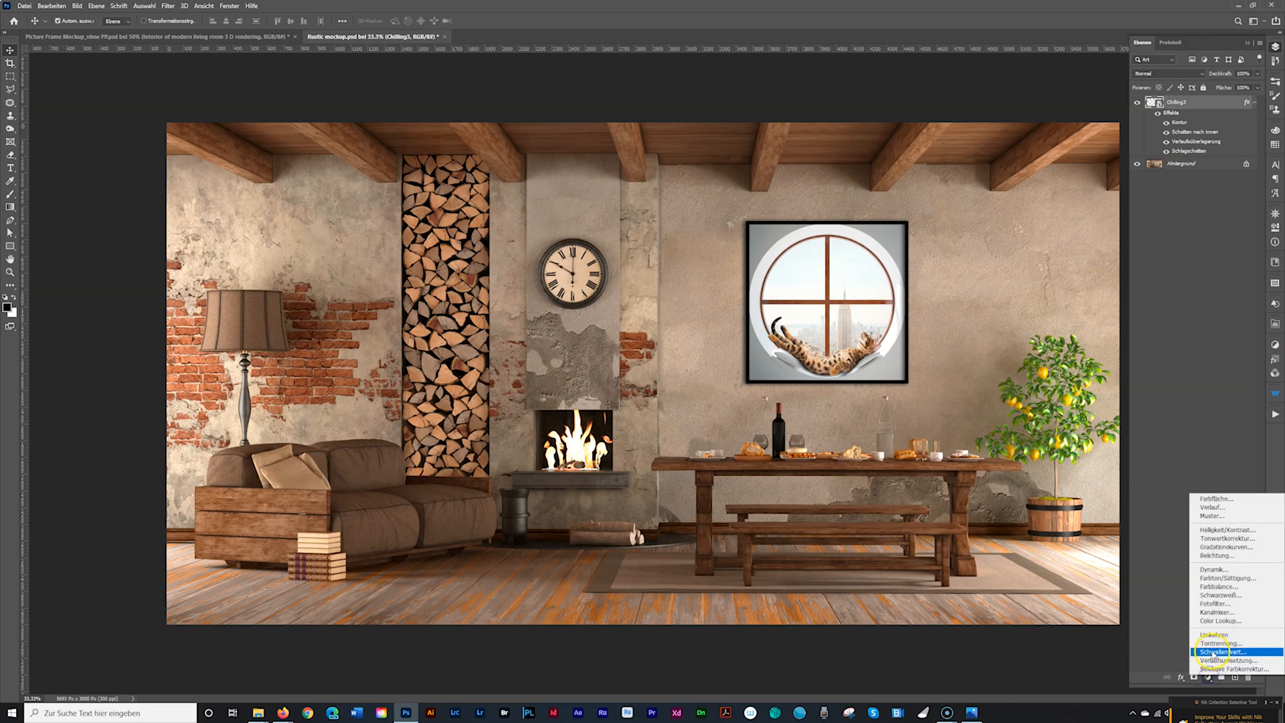
left_click(1214, 604)
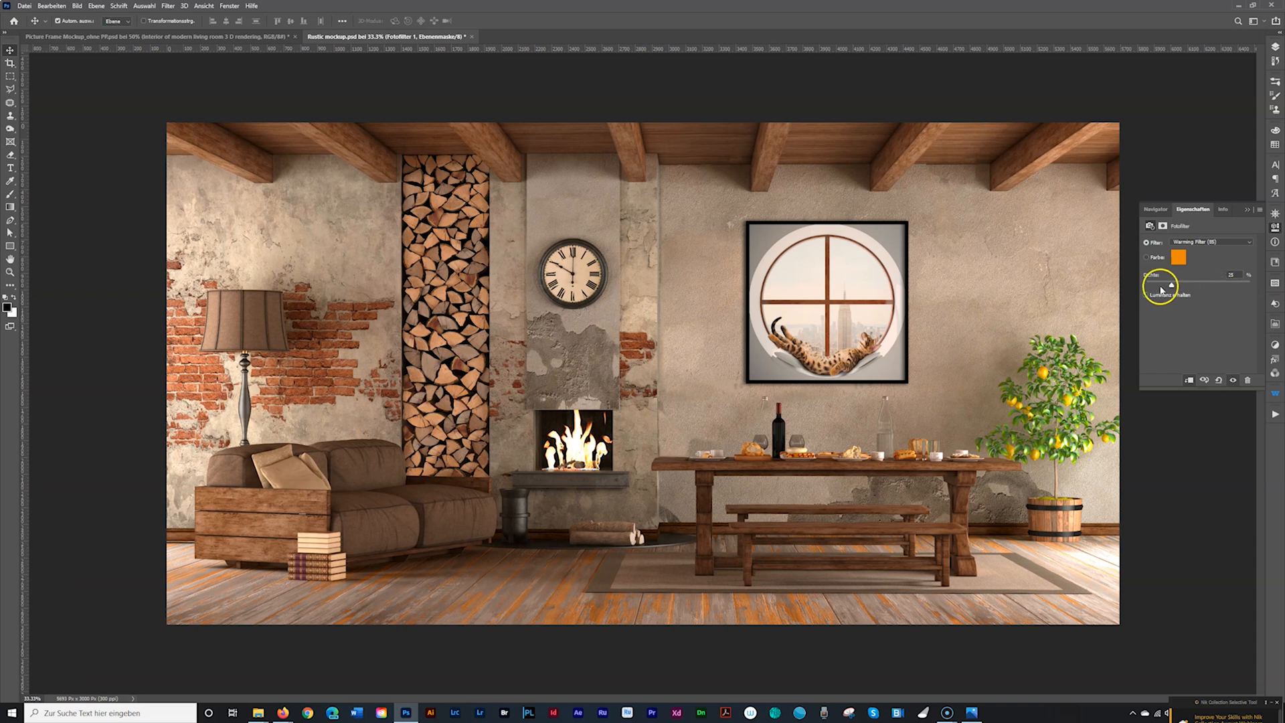
mouse_move(1198, 285)
left_mouse_down()
mouse_move(1216, 281)
mouse_move(1177, 282)
left_mouse_up()
left_click(1233, 381)
left_click(1234, 381)
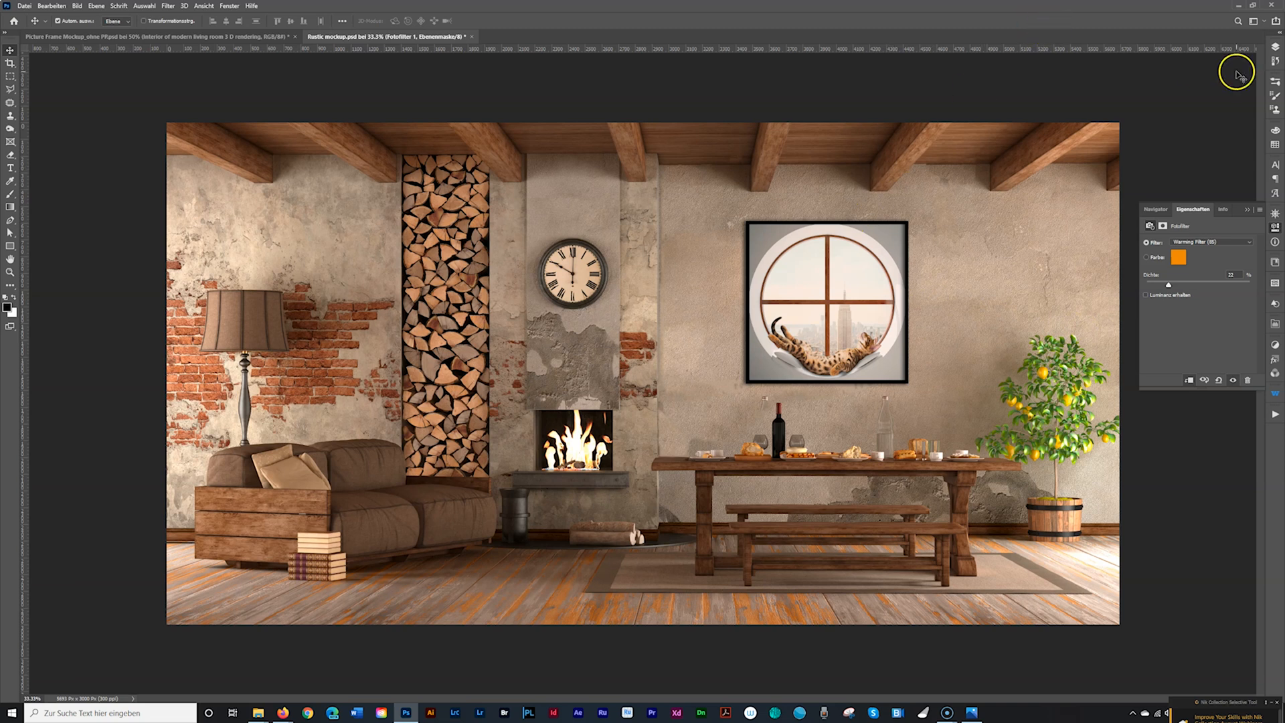
left_click(1249, 210)
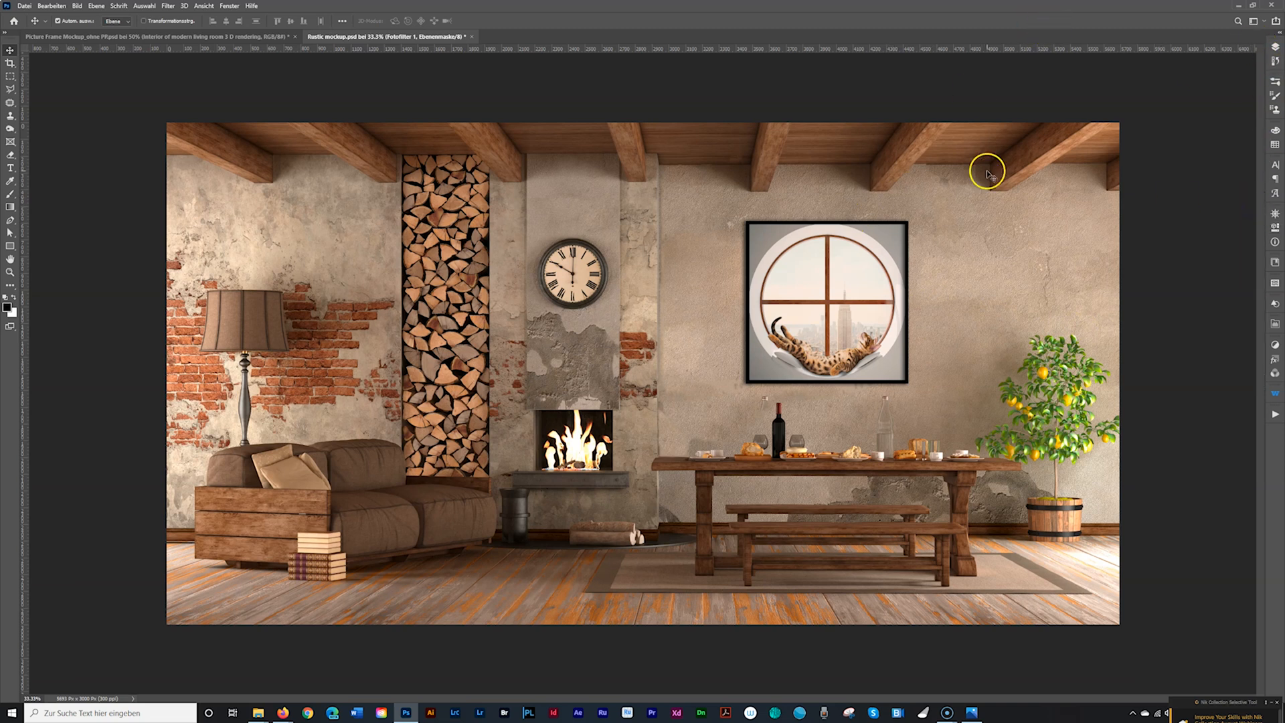
Step: Examine the bedroom mockup and its layers in Picture Frame Mockup_ohne PP.psd and return to Rustic mockup.psd
left_click(140, 36)
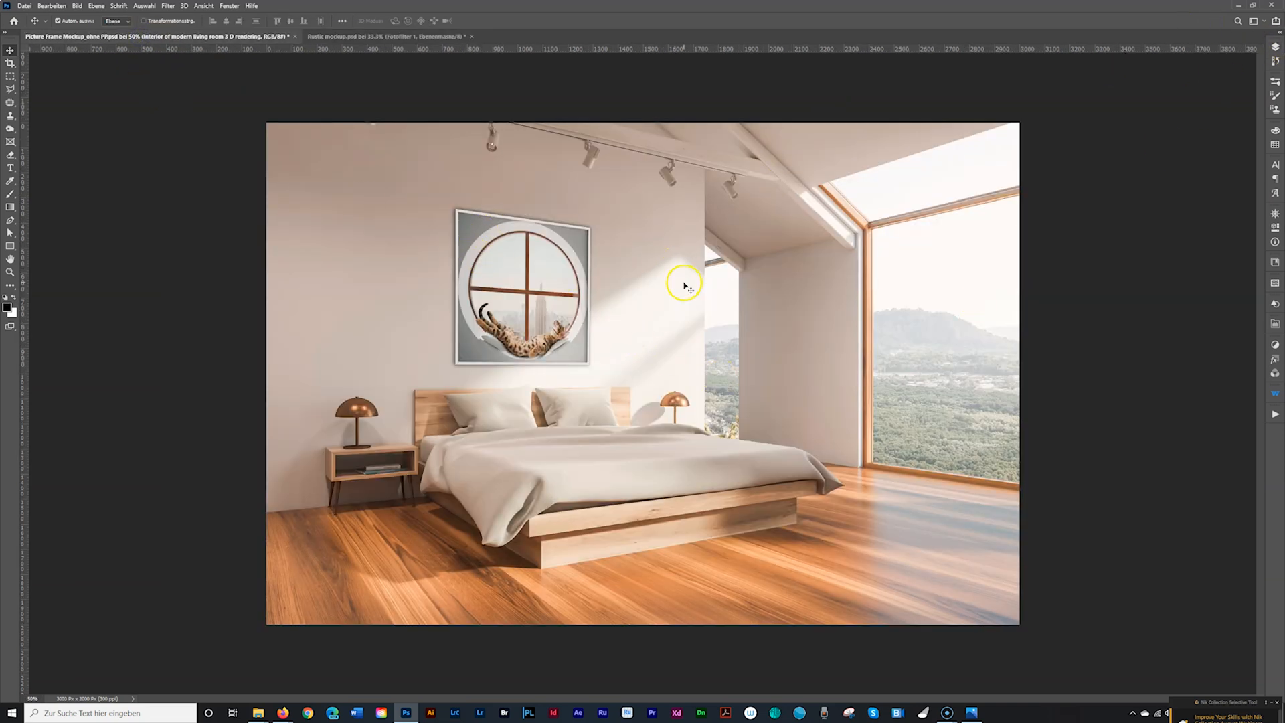
left_click(1275, 46)
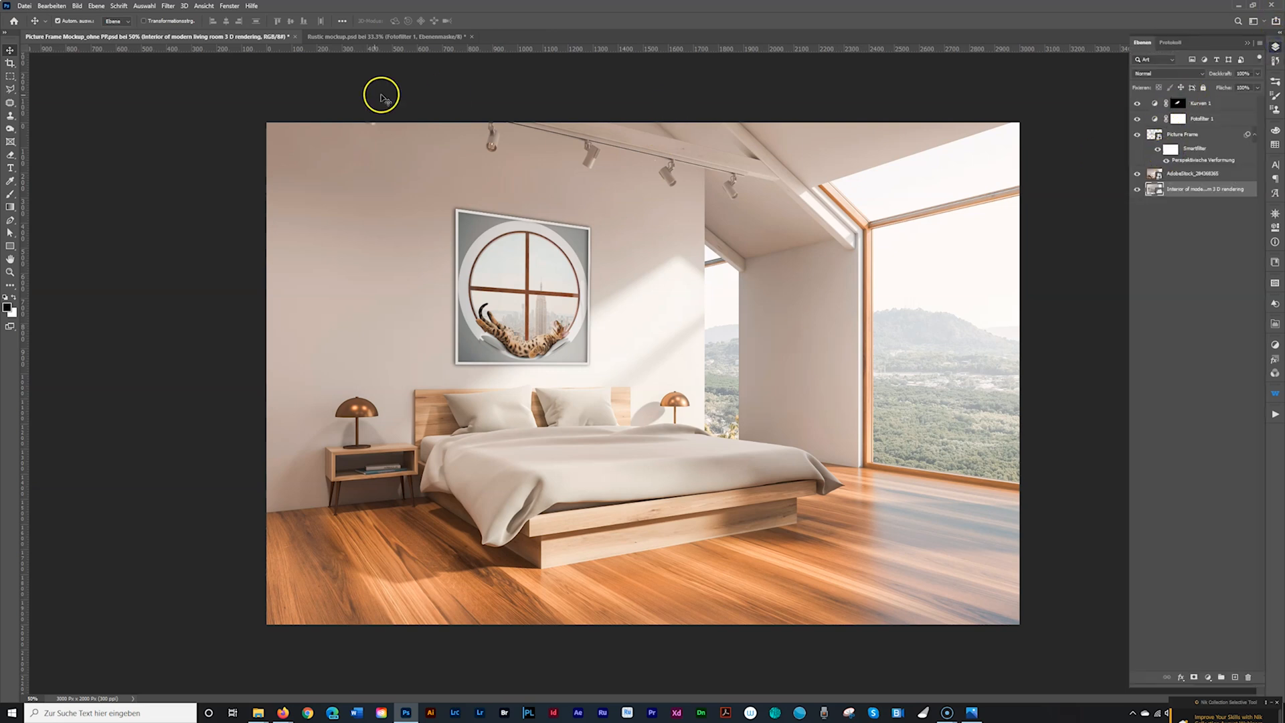
left_click(360, 36)
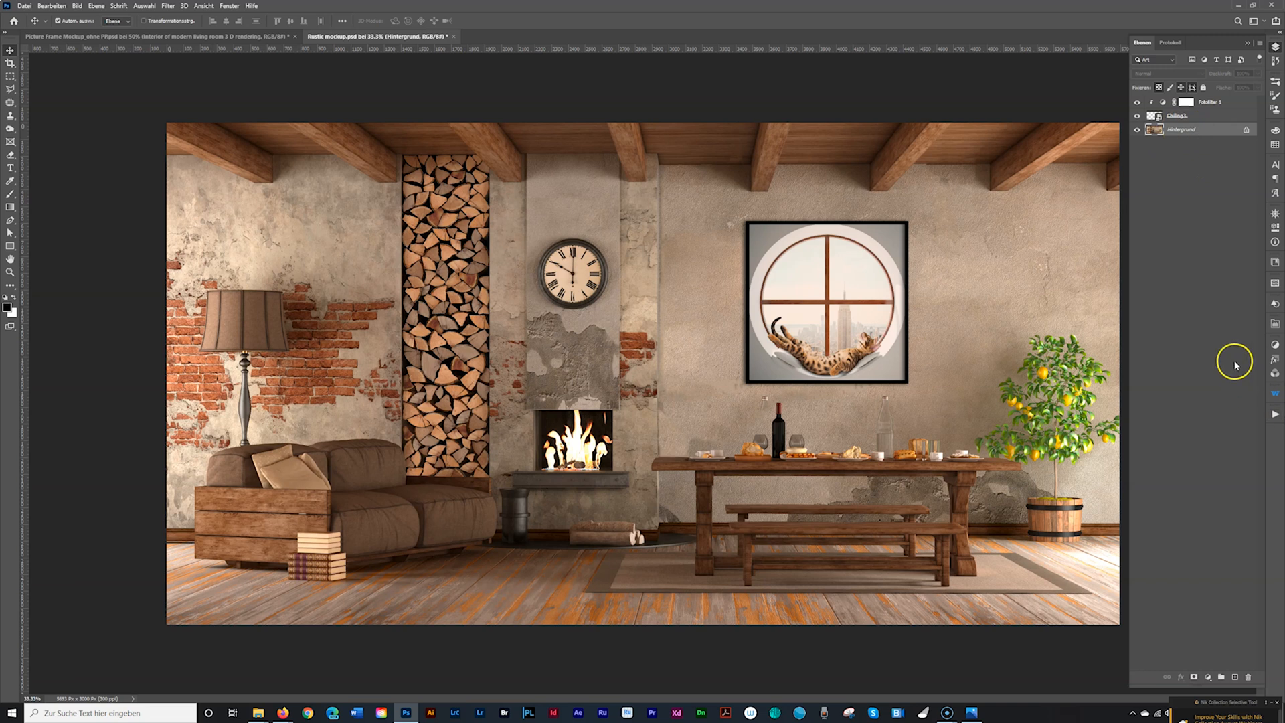
Step: Place Stylish white attic bedroom corner from the Stock Bilder library behind the framed picture and hide the Hintergrund layer
left_click(1276, 261)
scroll(1183, 326, "down", 5)
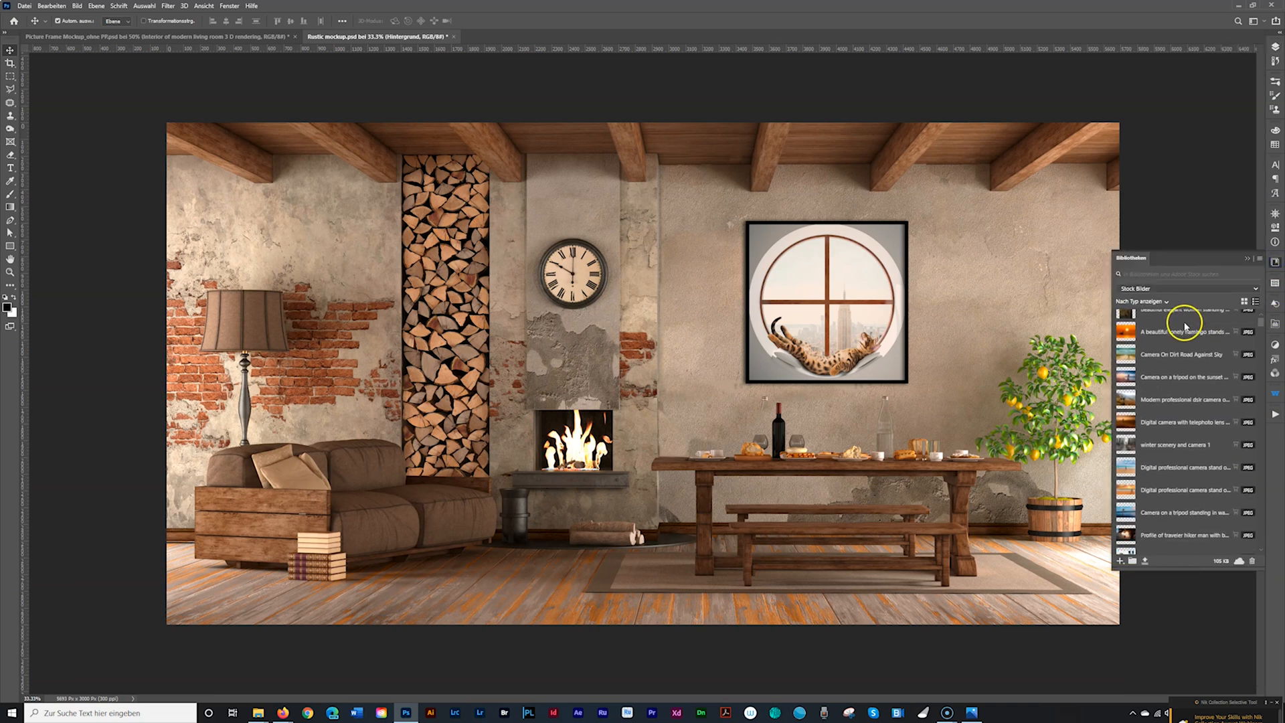
scroll(1181, 321, "down", 3)
scroll(1181, 320, "down", 5)
scroll(1182, 320, "down", 6)
left_click(1170, 346)
left_click_drag(1154, 346, 624, 360)
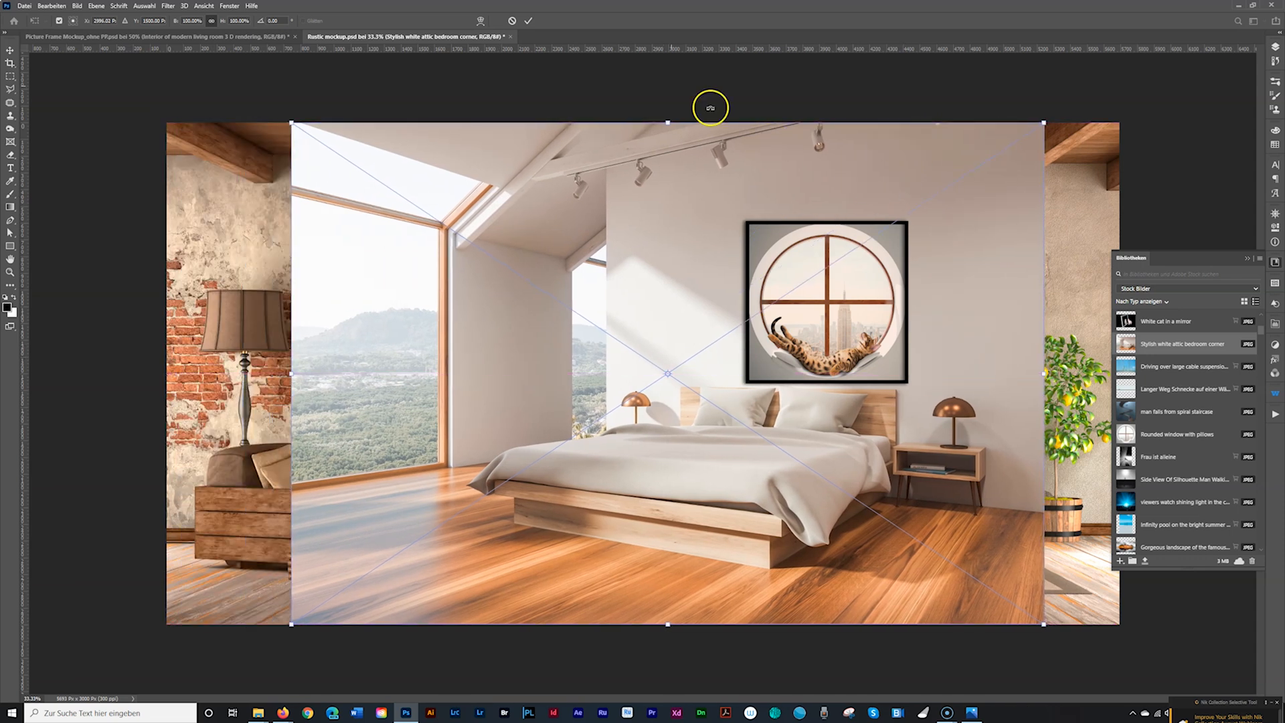
left_click(528, 21)
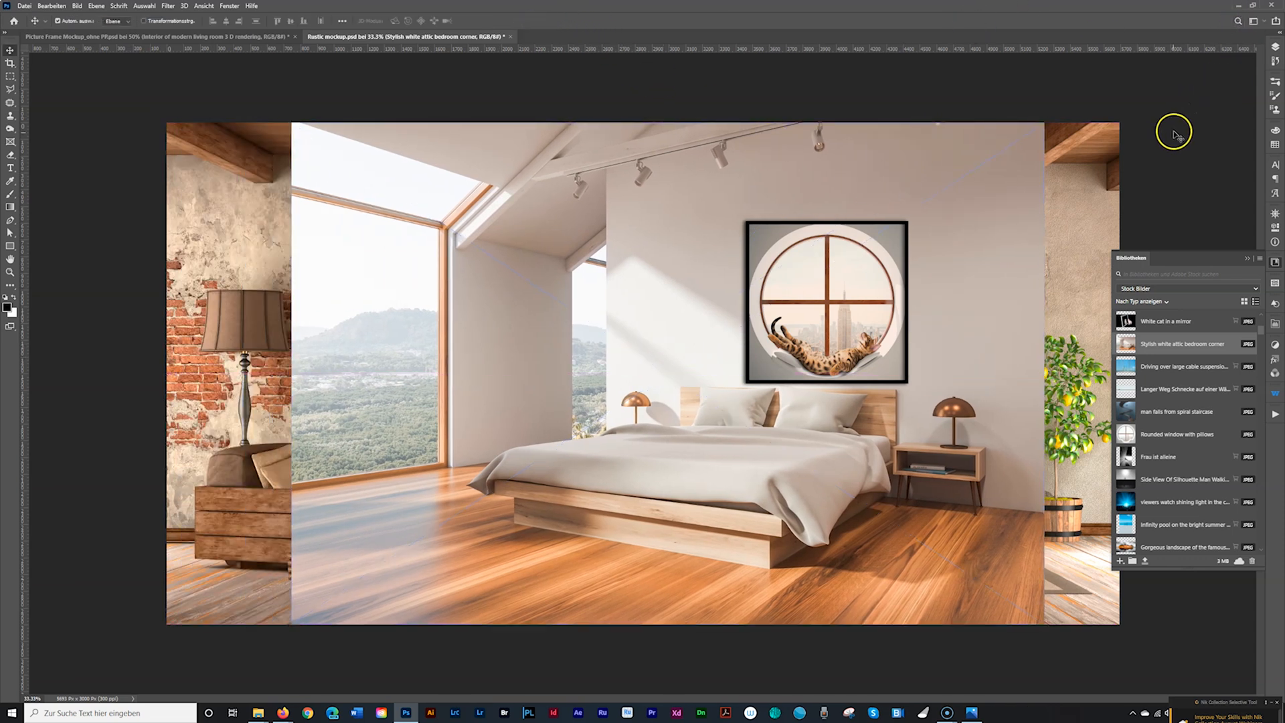
left_click(1275, 46)
left_click(1136, 144)
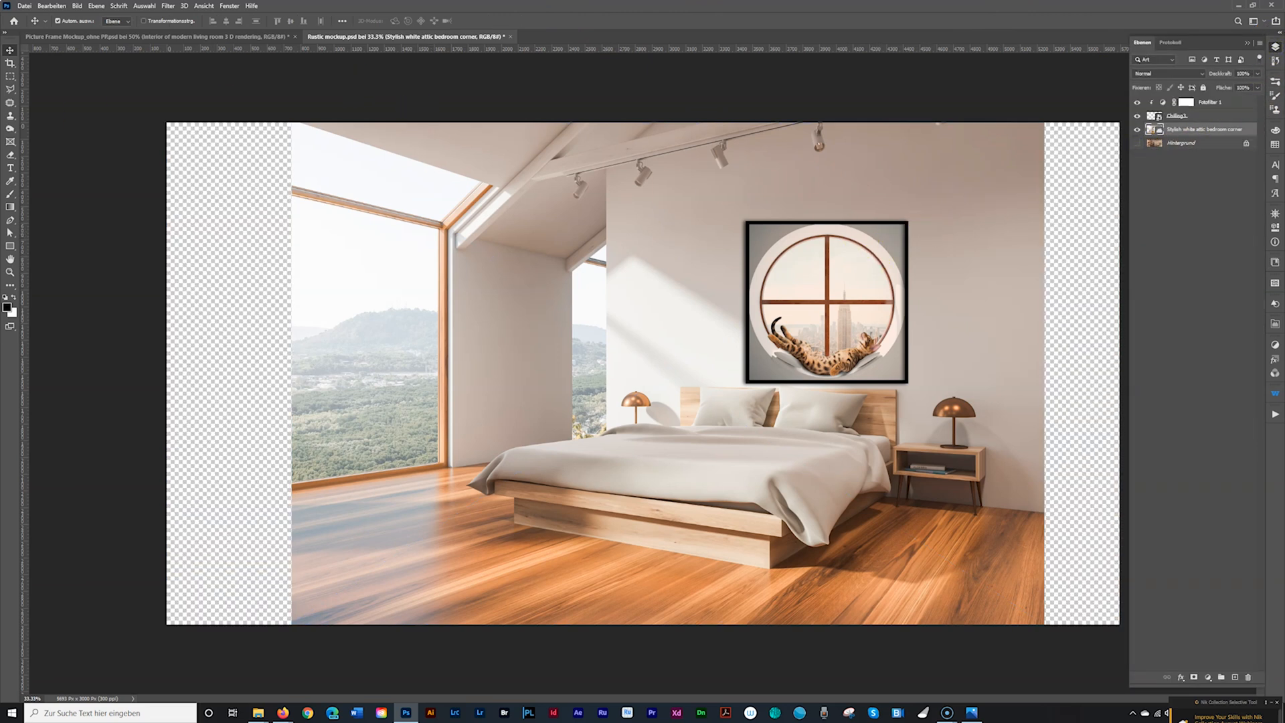
Step: Try cropping the canvas to the bedroom image's side edges with the W x H x resolution preset, and undo the crop
left_click(10, 63)
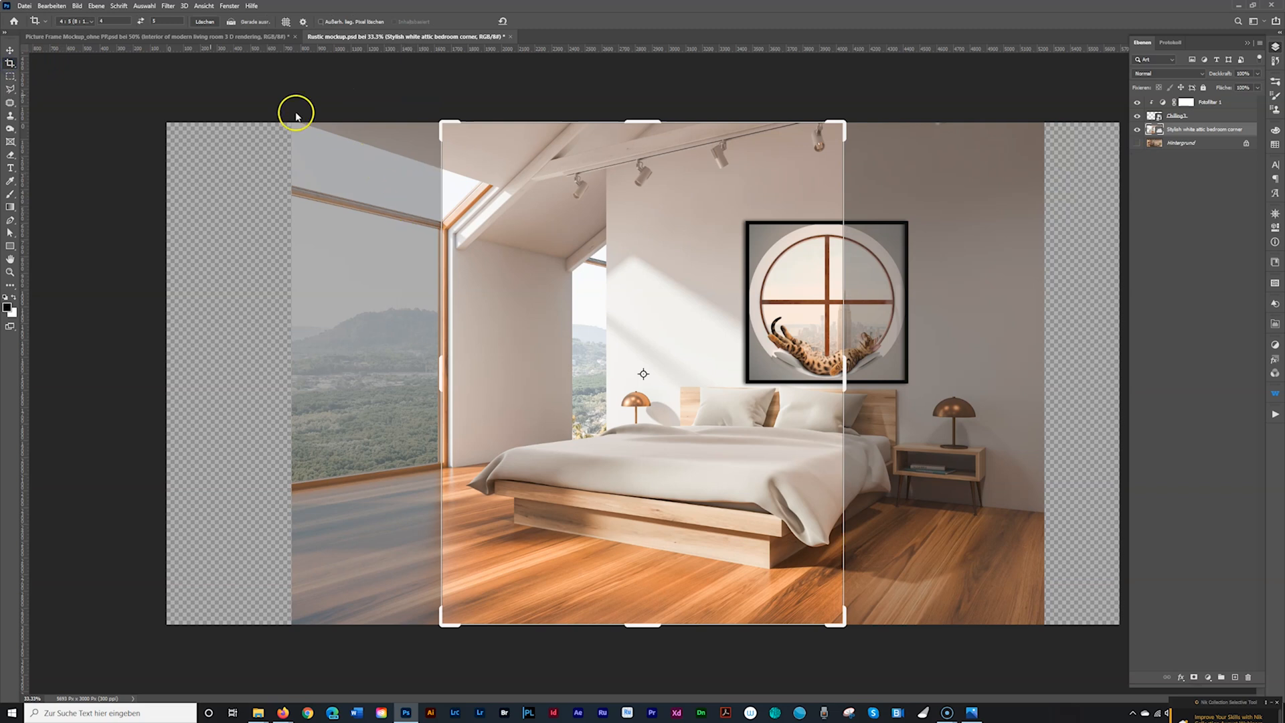
left_click(75, 22)
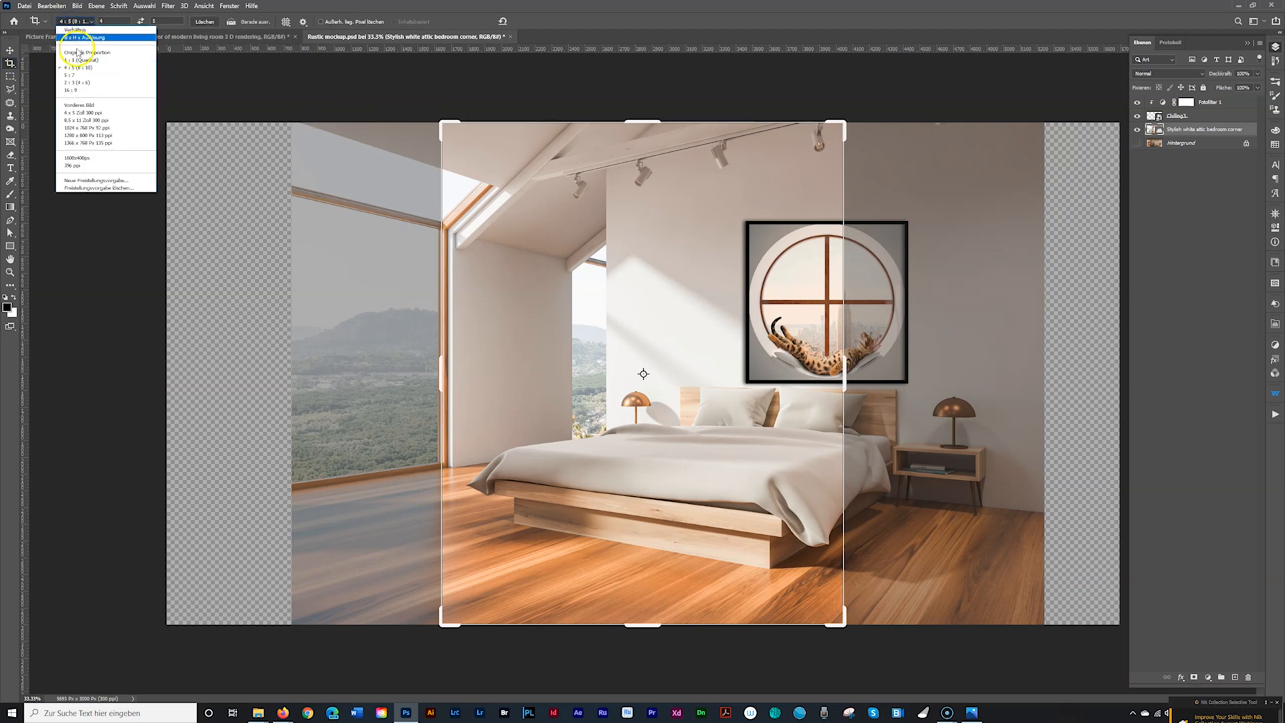
left_click(75, 37)
left_click_drag(436, 363, 363, 366)
left_click_drag(920, 364, 1023, 364)
left_click(536, 20)
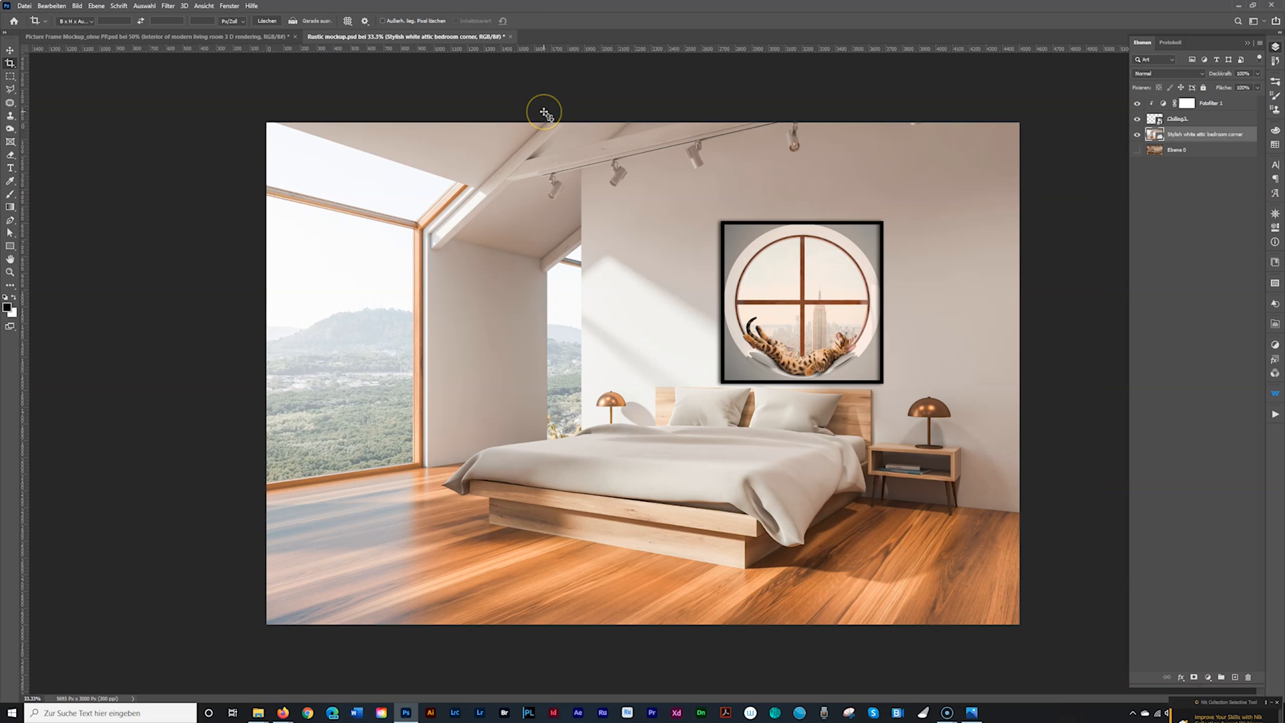
left_click(1170, 42)
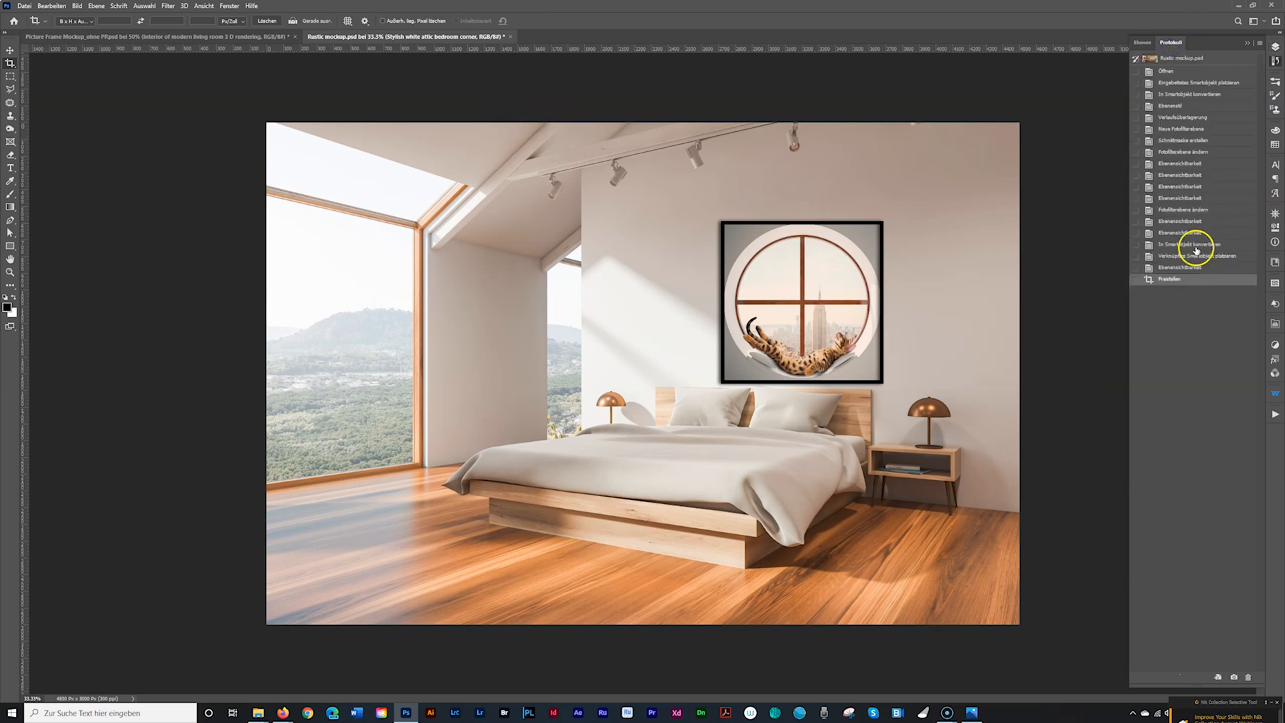
left_click(1188, 267)
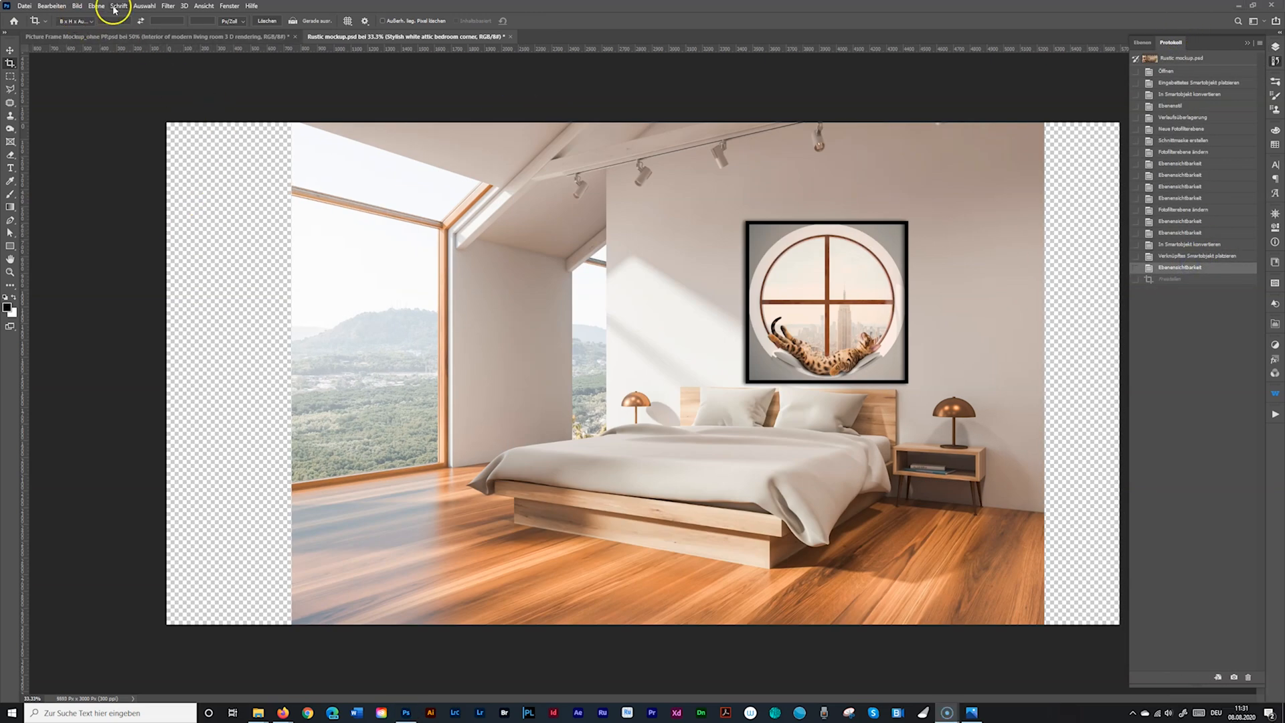
Step: Trim the canvas on all four sides based on transparent pixels
left_click(77, 6)
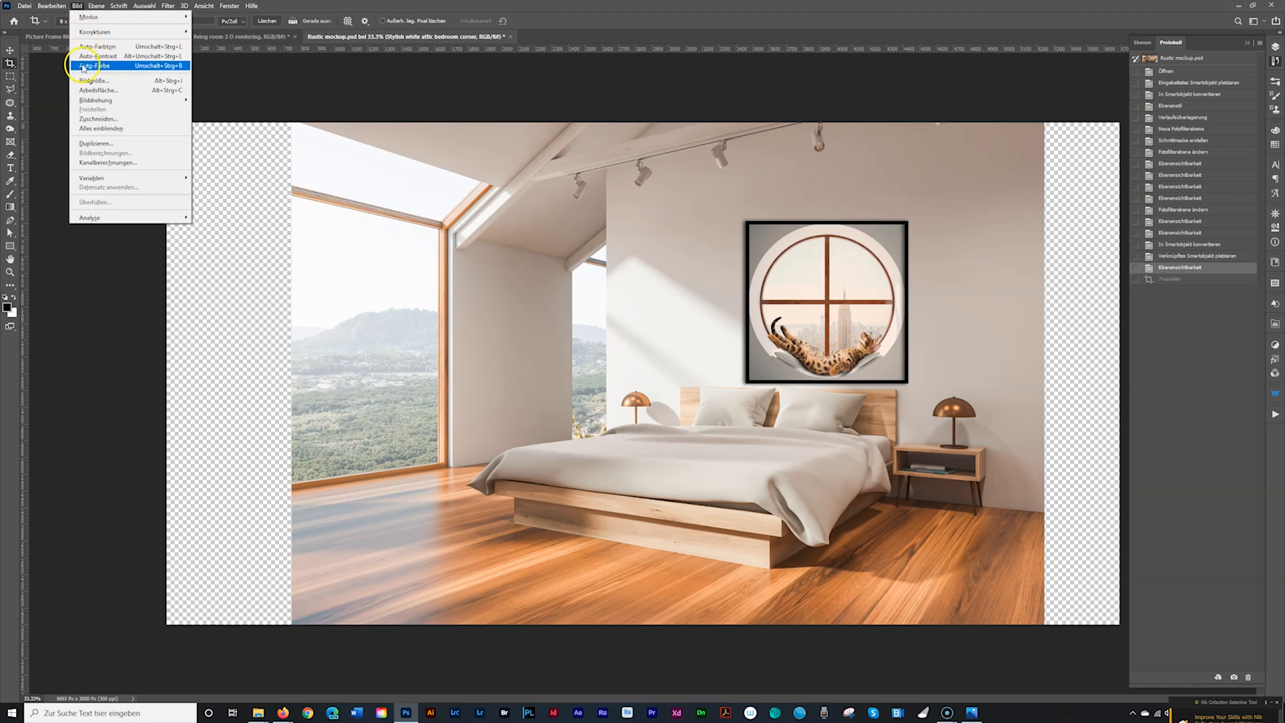
left_click(96, 119)
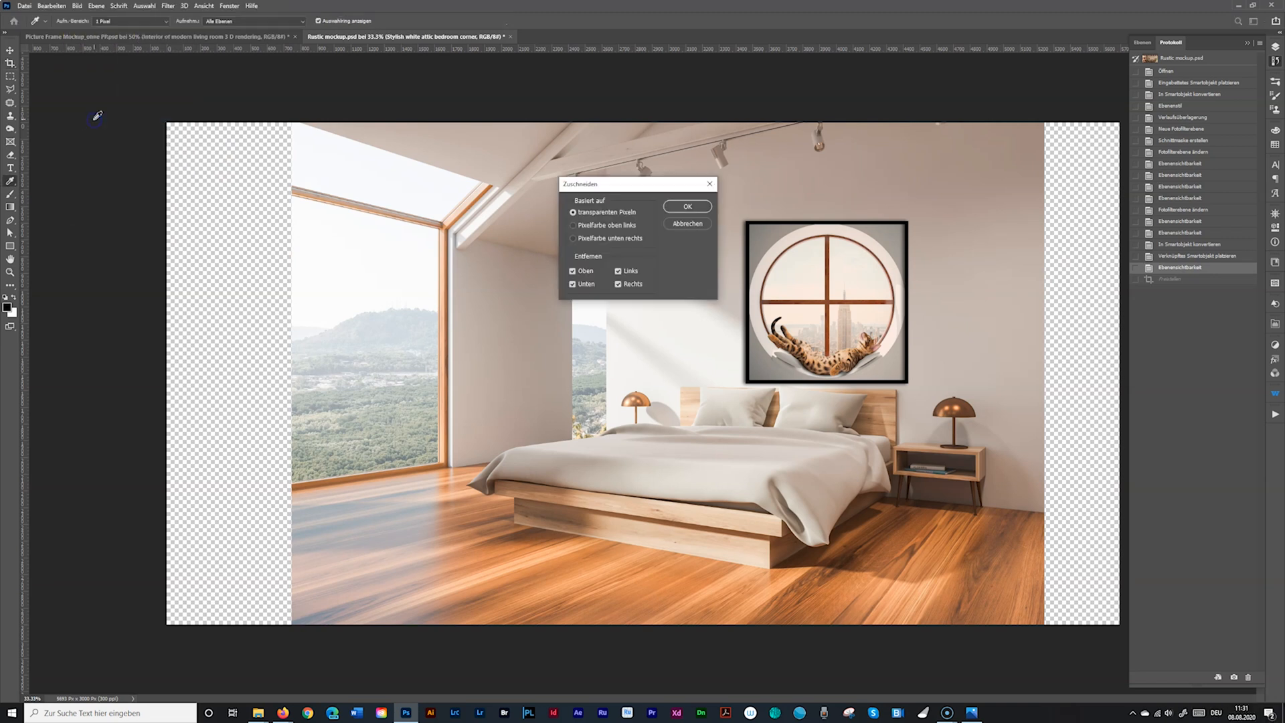
left_click(687, 206)
key("c")
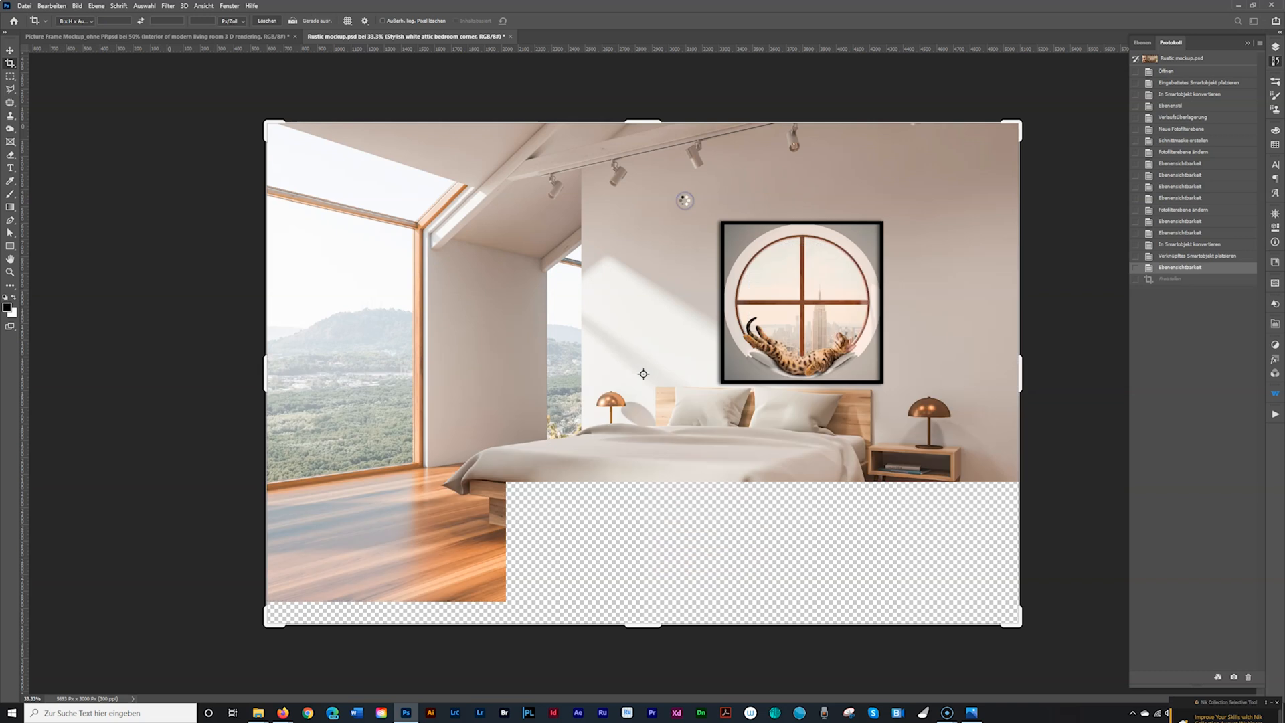
left_click(11, 50)
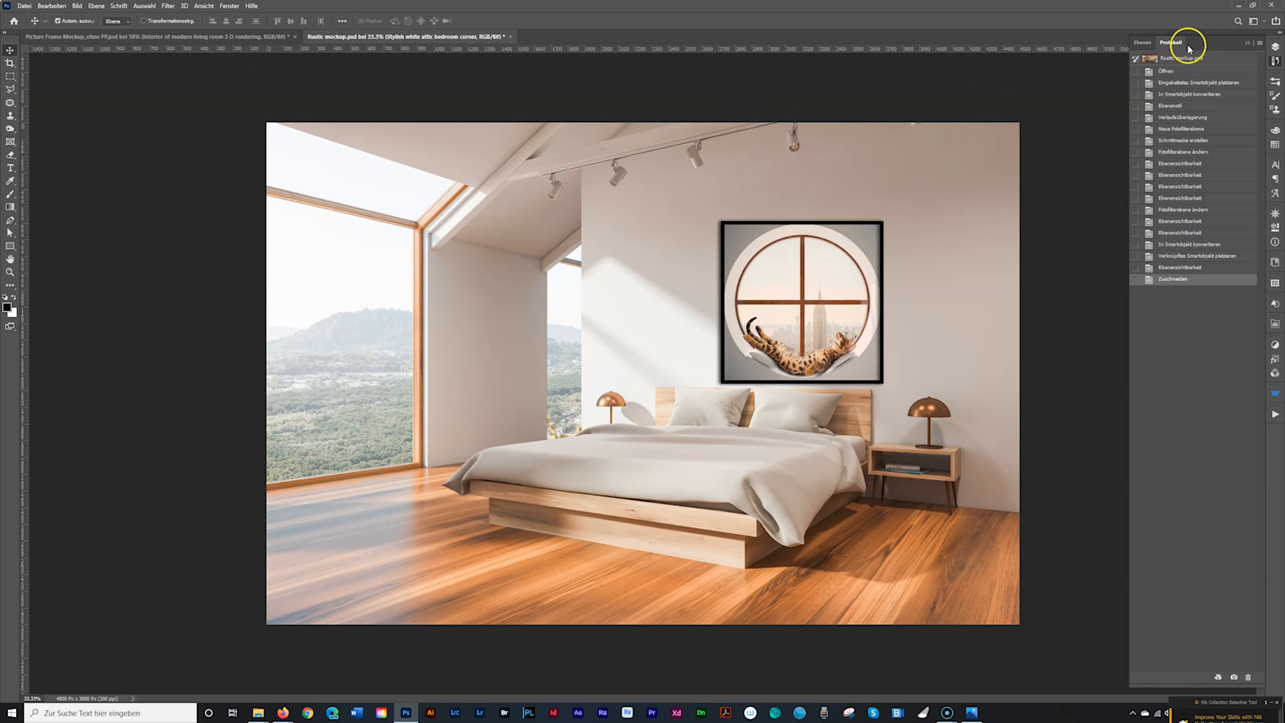
Step: Compare the scene with and without the Stylish white attic bedroom corner layer and examine the layer's smart object options
left_click(1142, 43)
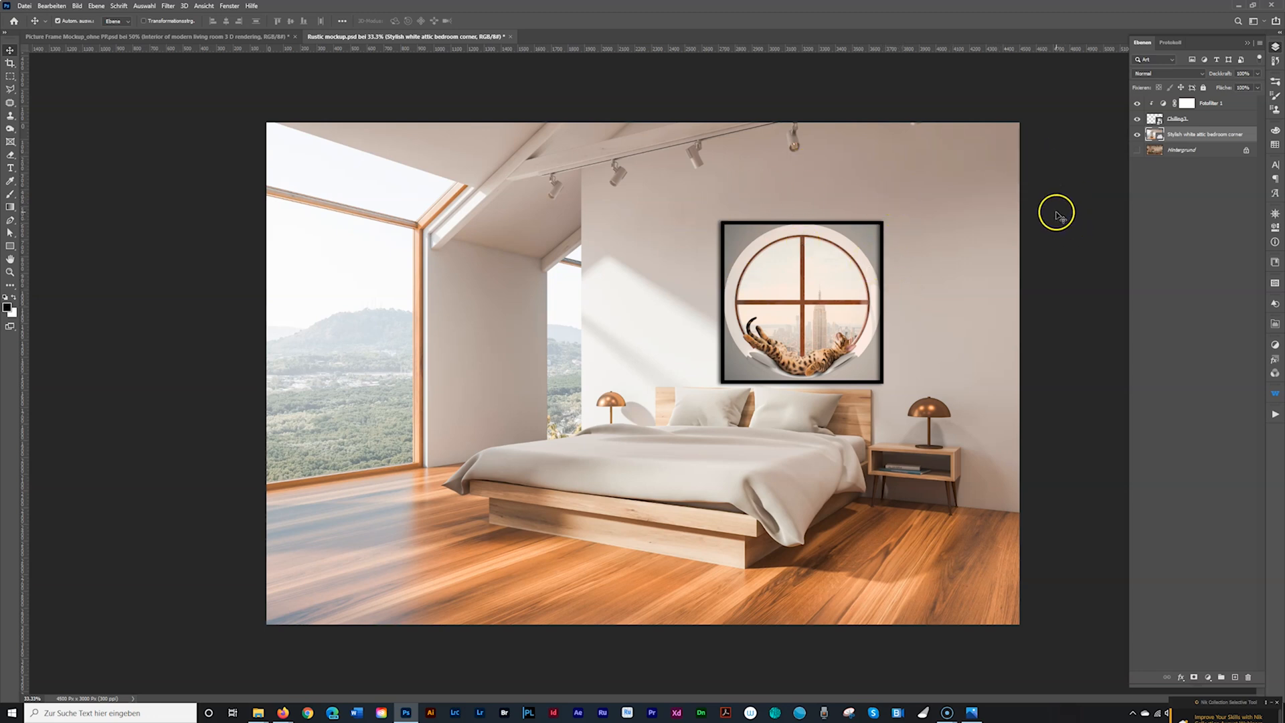
left_click(1137, 135)
left_click(1137, 136)
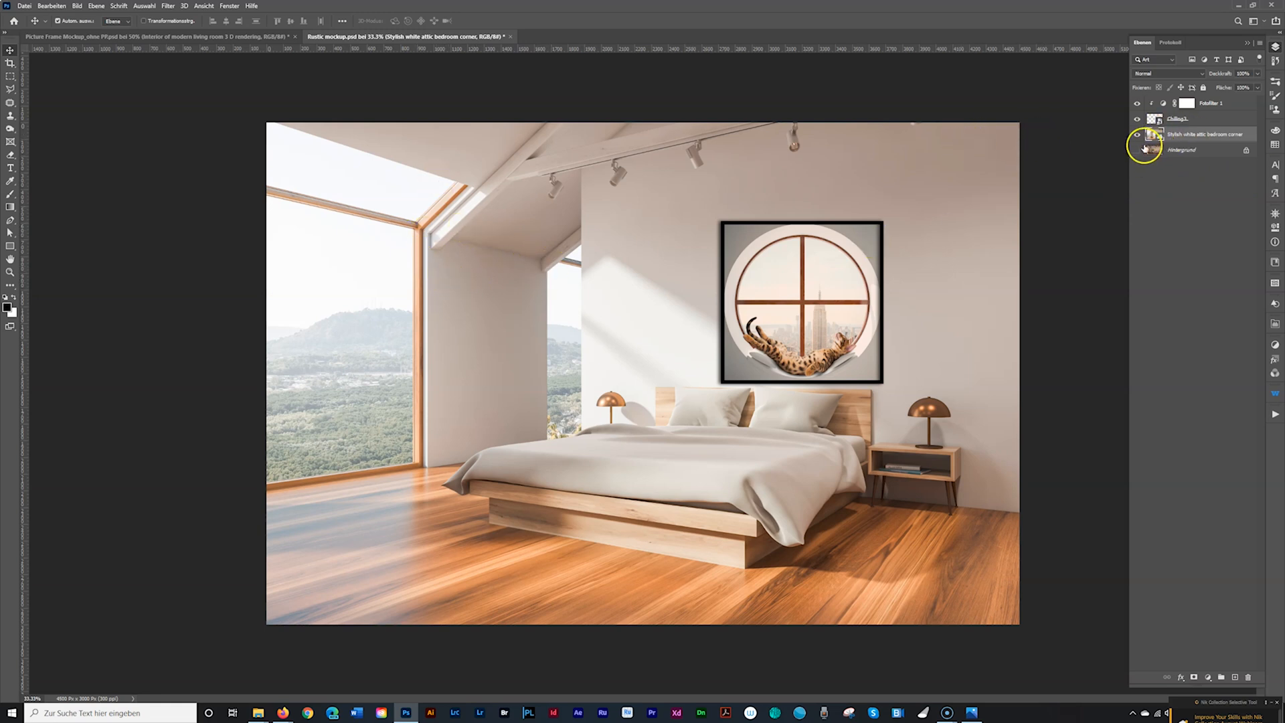
right_click(1188, 136)
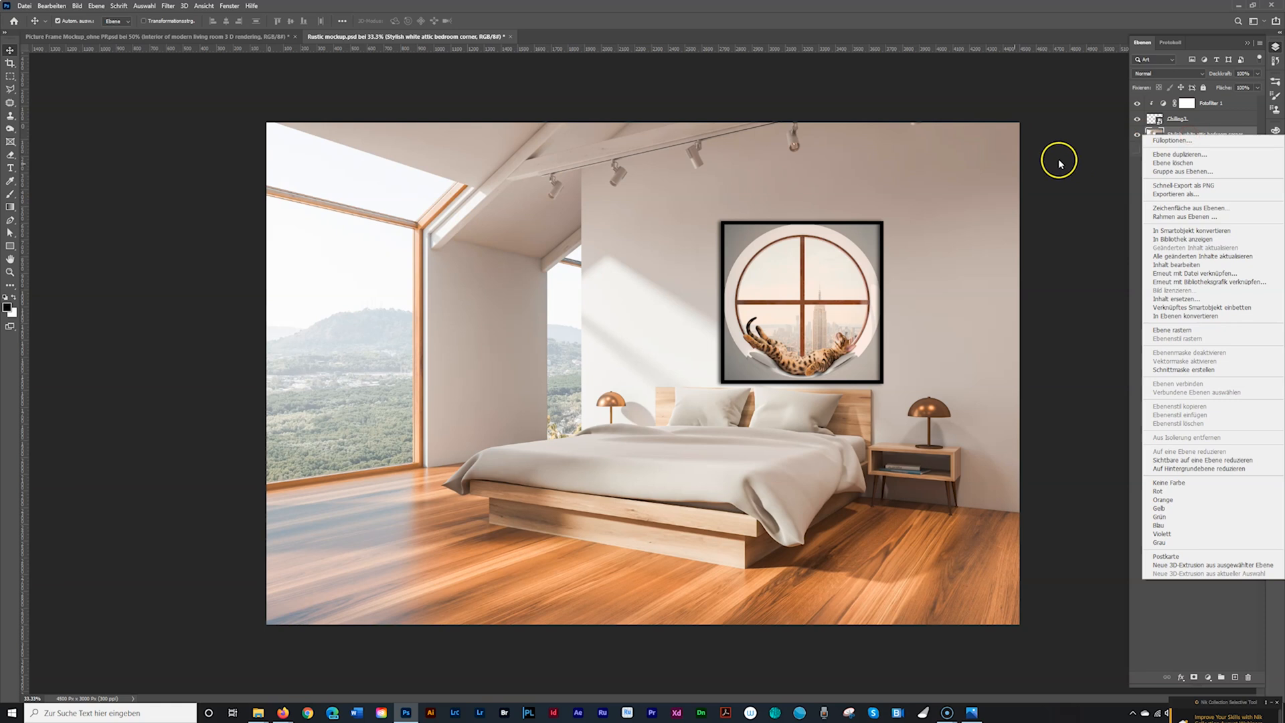
left_click(897, 182)
Step: Flip the Stylish white attic bedroom corner background horizontally and move the framed Chilling3 picture onto the wall above the bed
left_click(1197, 138)
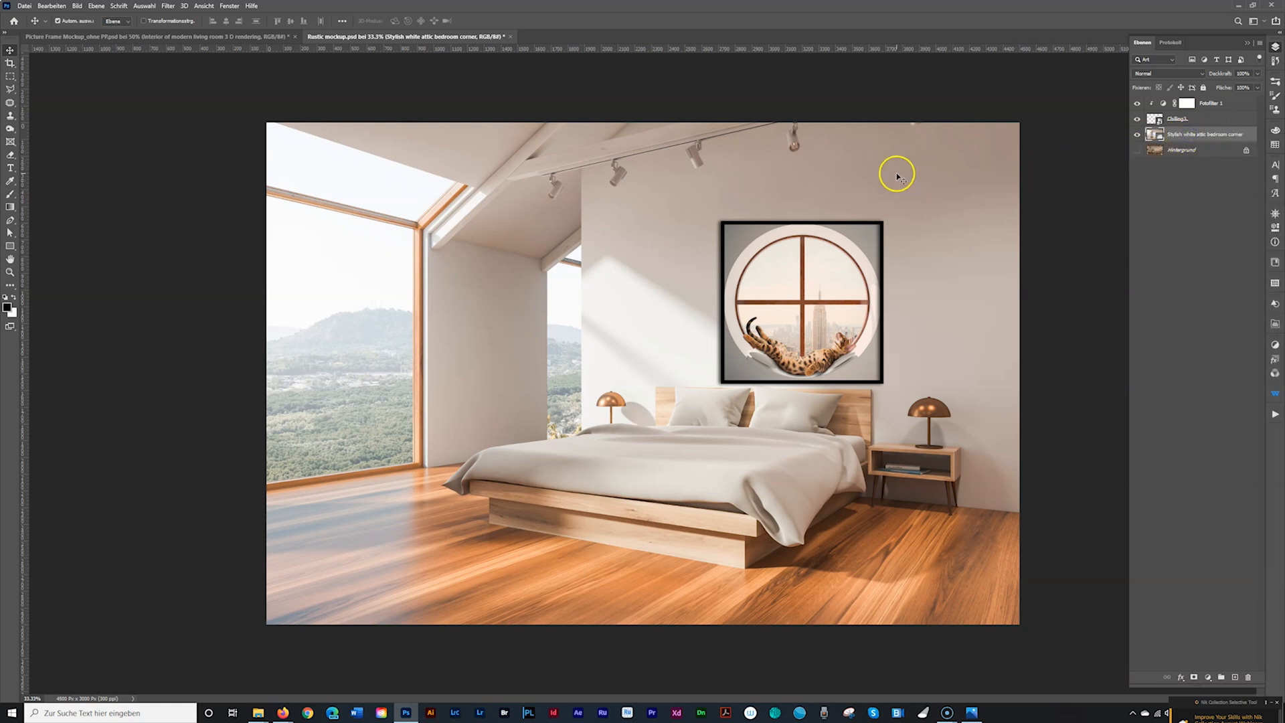
key("ctrl+t")
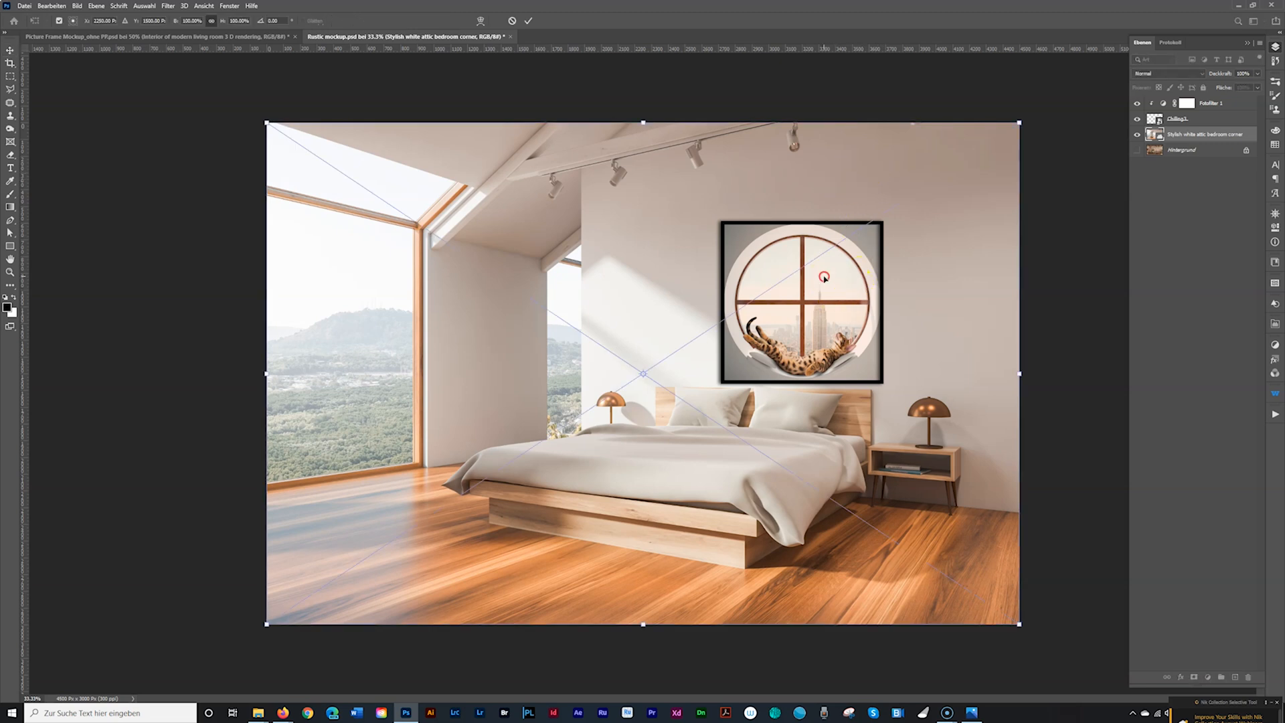
right_click(824, 278)
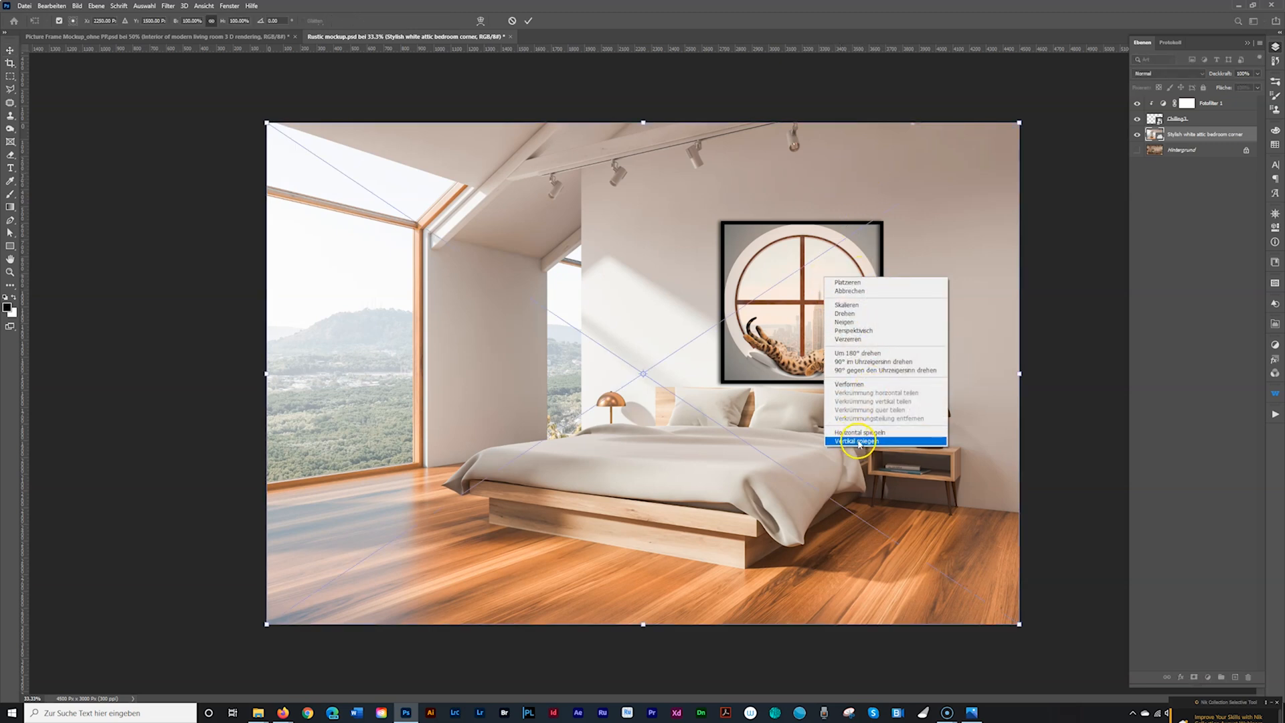
left_click(853, 433)
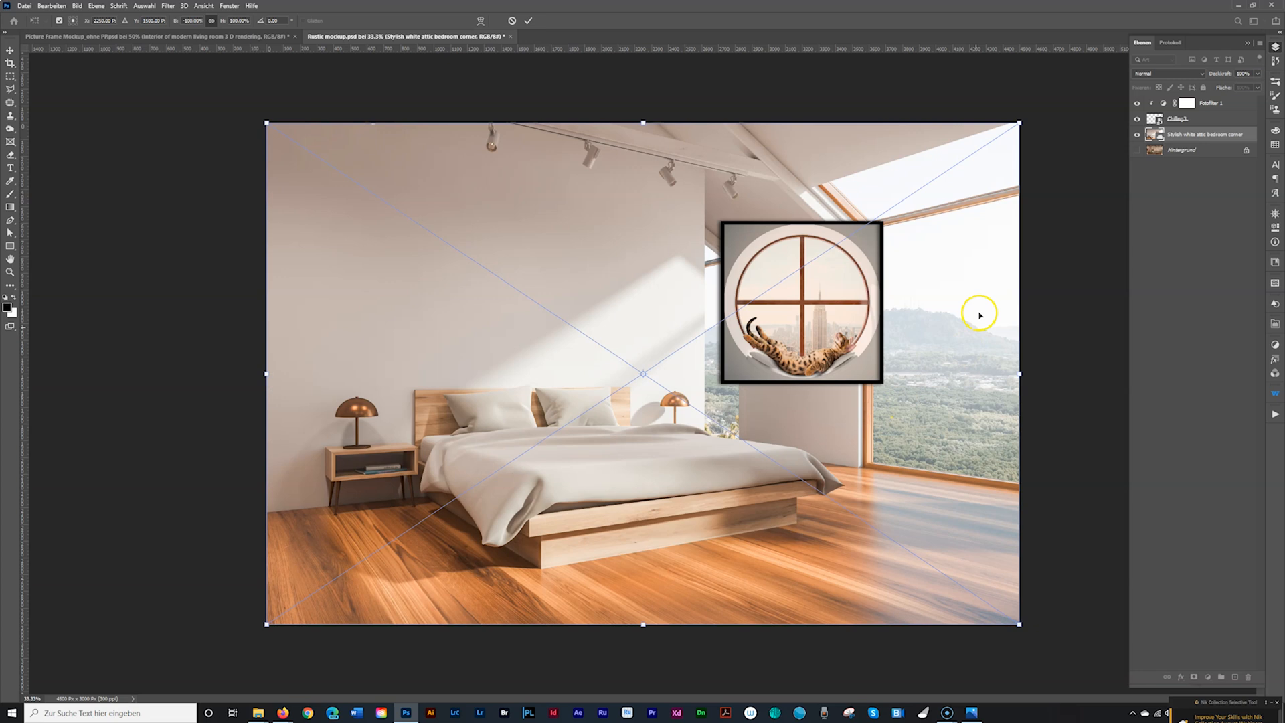
left_click(529, 20)
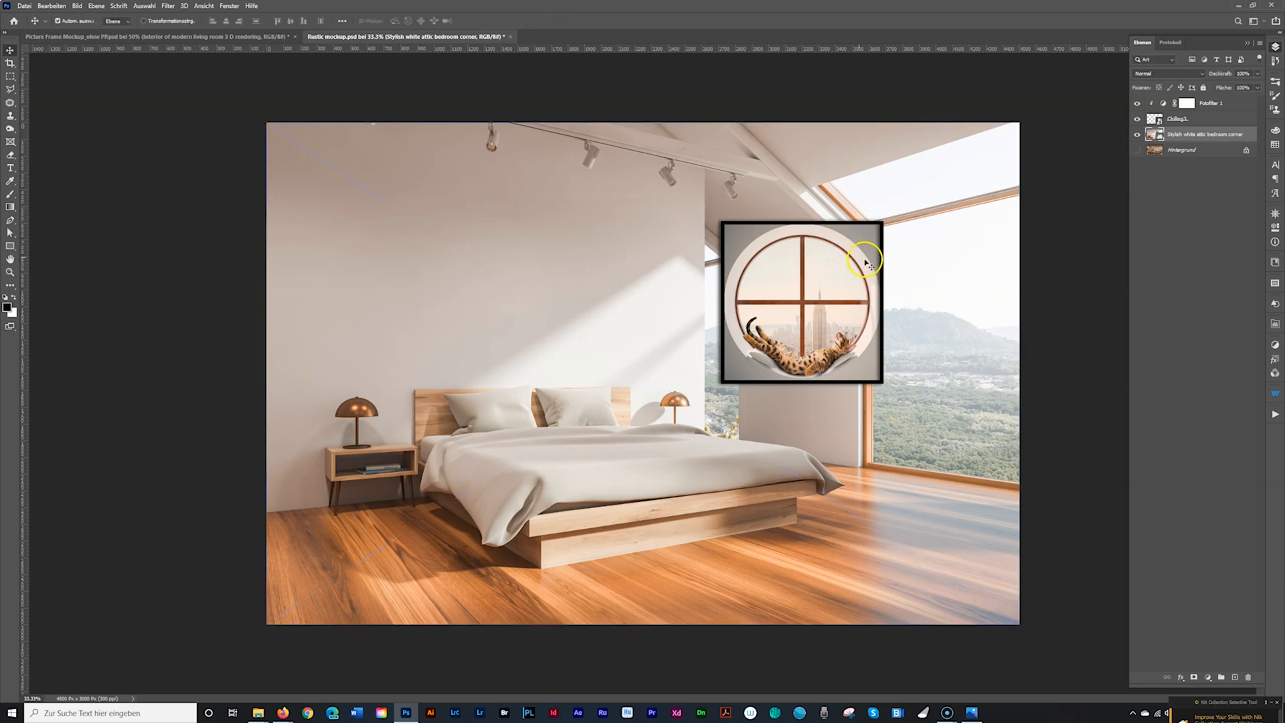
left_click(814, 242)
left_click_drag(814, 242, 539, 230)
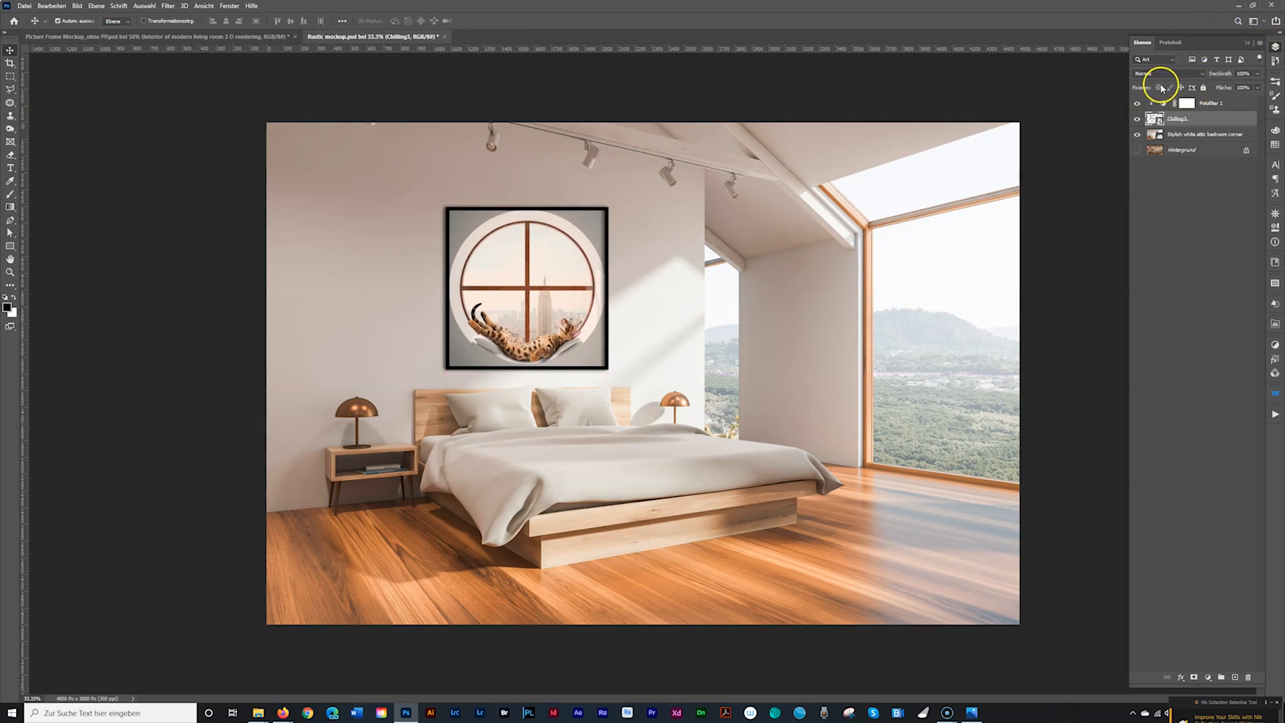
Step: Start Perspective Warp on Chilling3 and lay out one plane with its four corners on the frame's outer corners
left_click(53, 8)
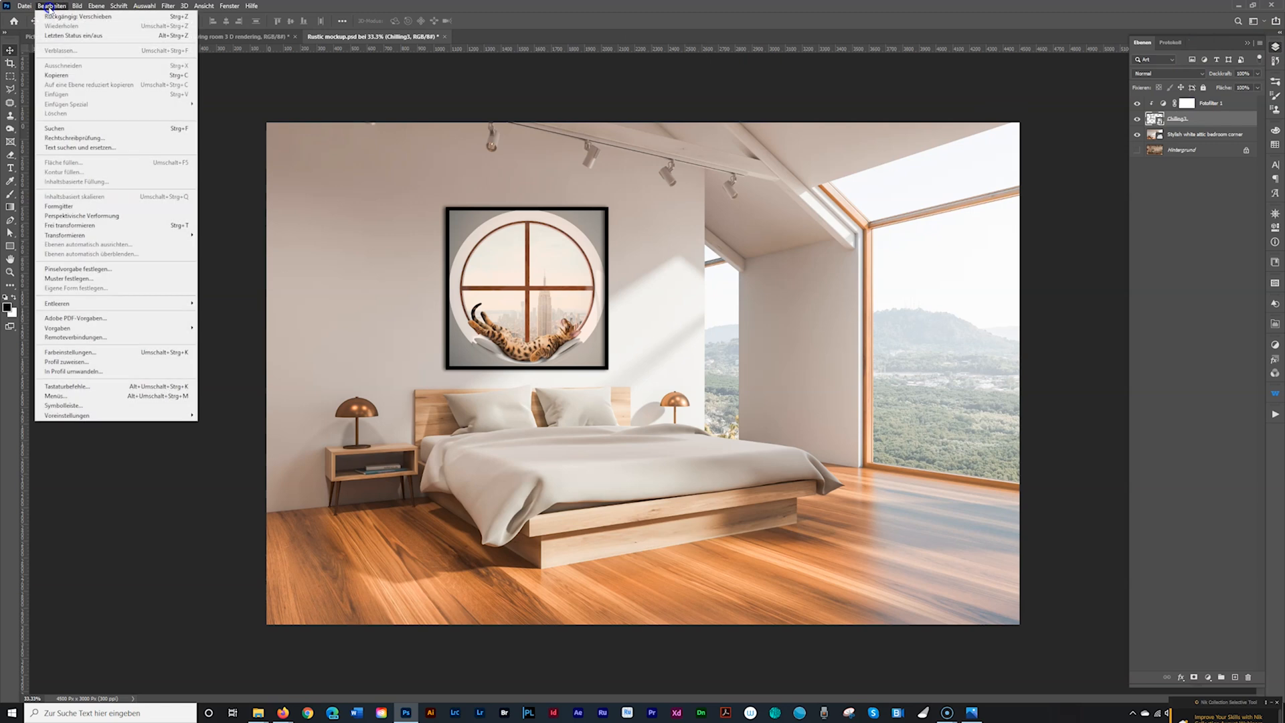
left_click(76, 217)
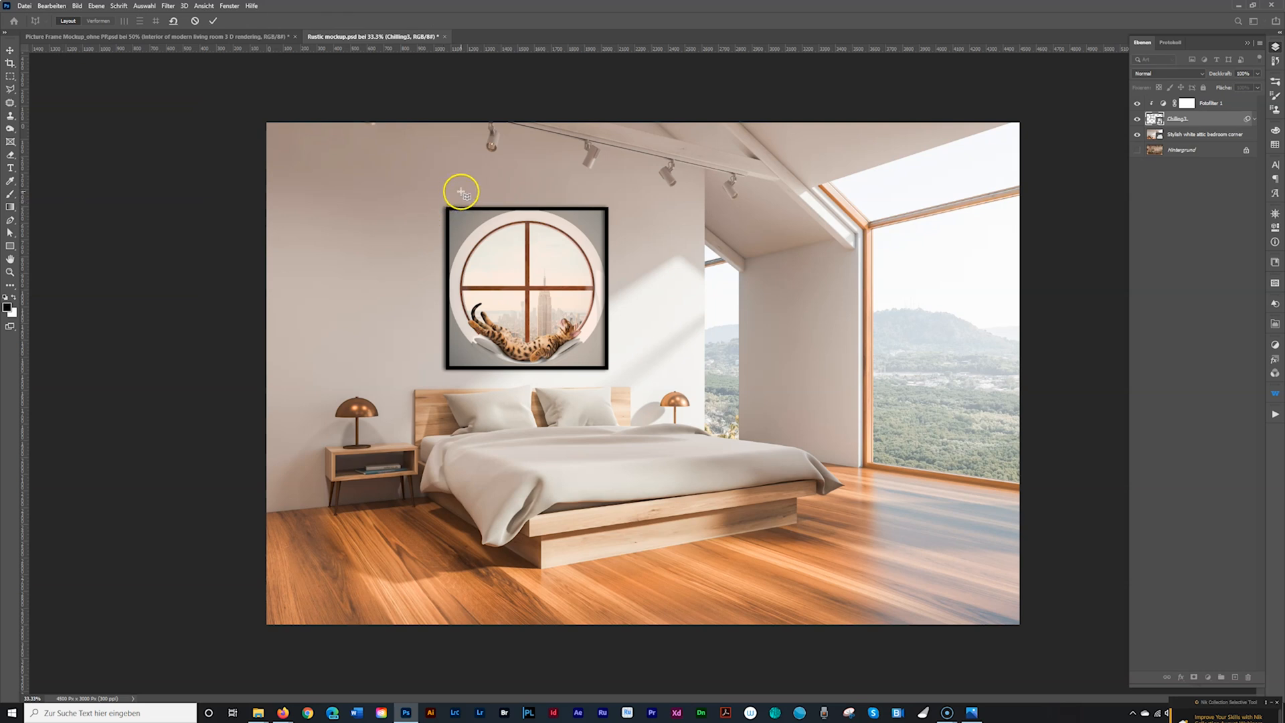
key("ctrl+plus")
scroll(478, 184, "up", 3)
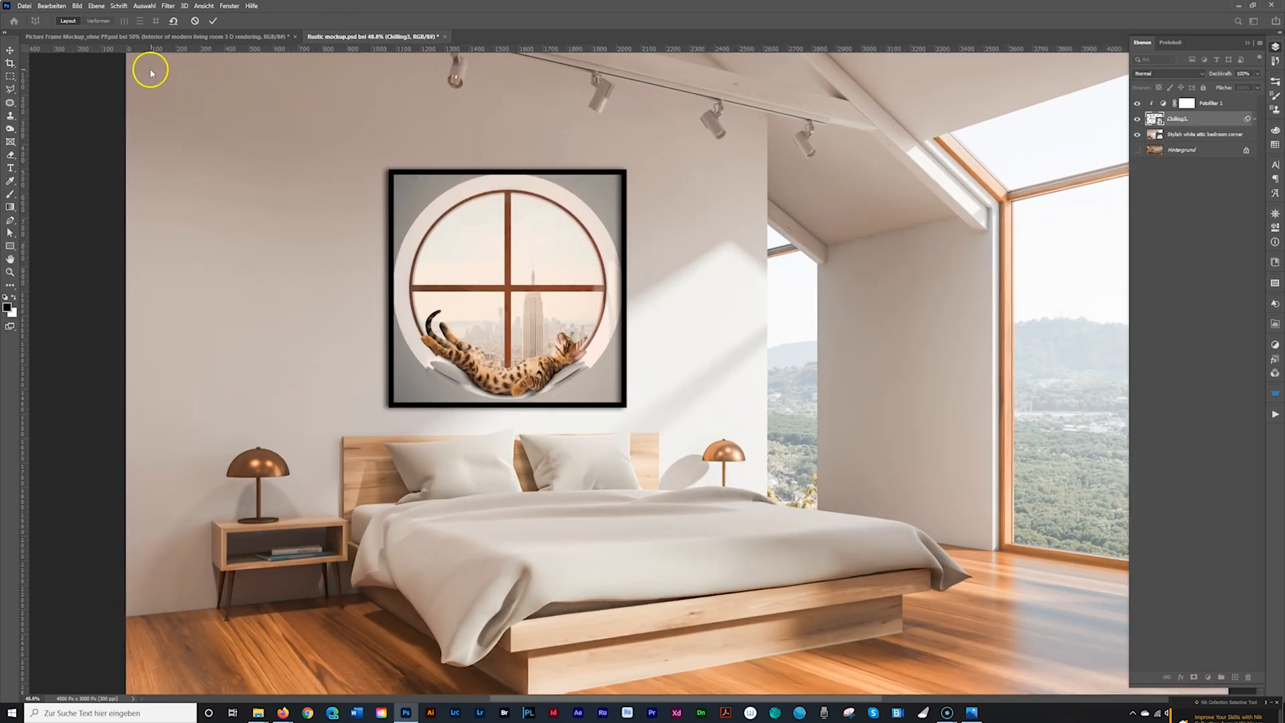
left_click(387, 166)
left_click_drag(606, 166, 626, 167)
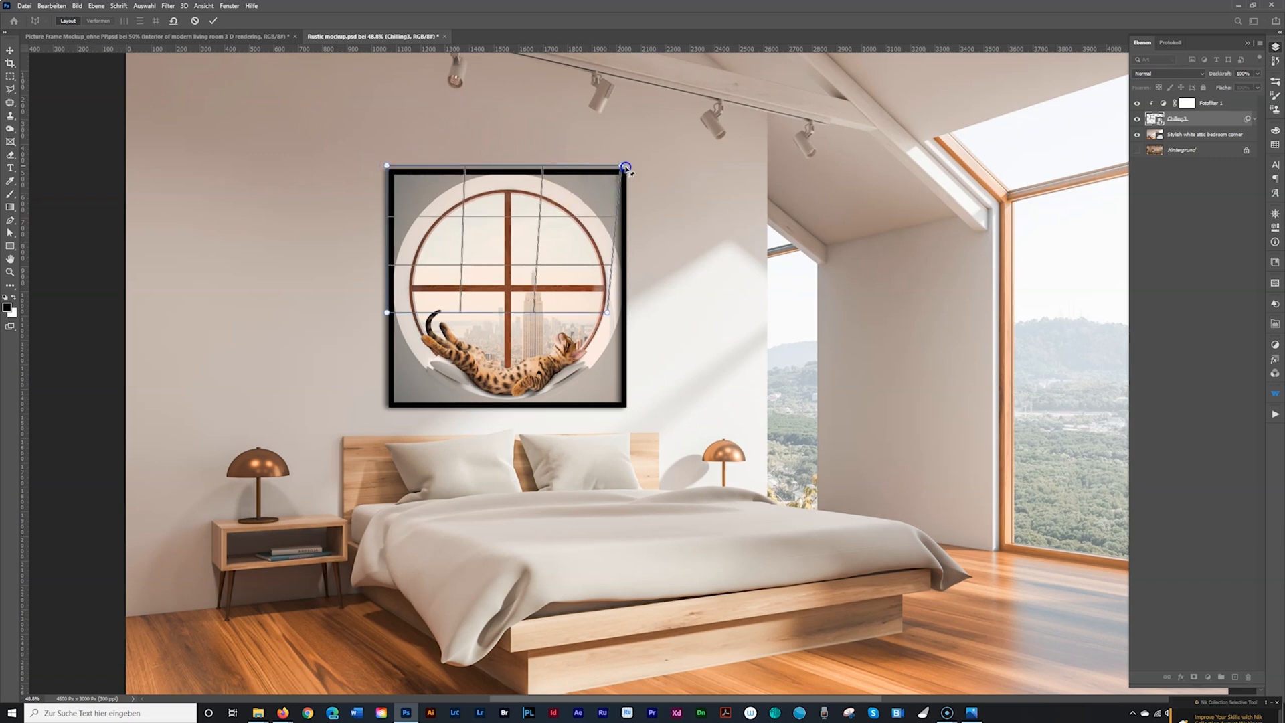
left_click_drag(389, 168, 392, 172)
left_click_drag(607, 312, 627, 406)
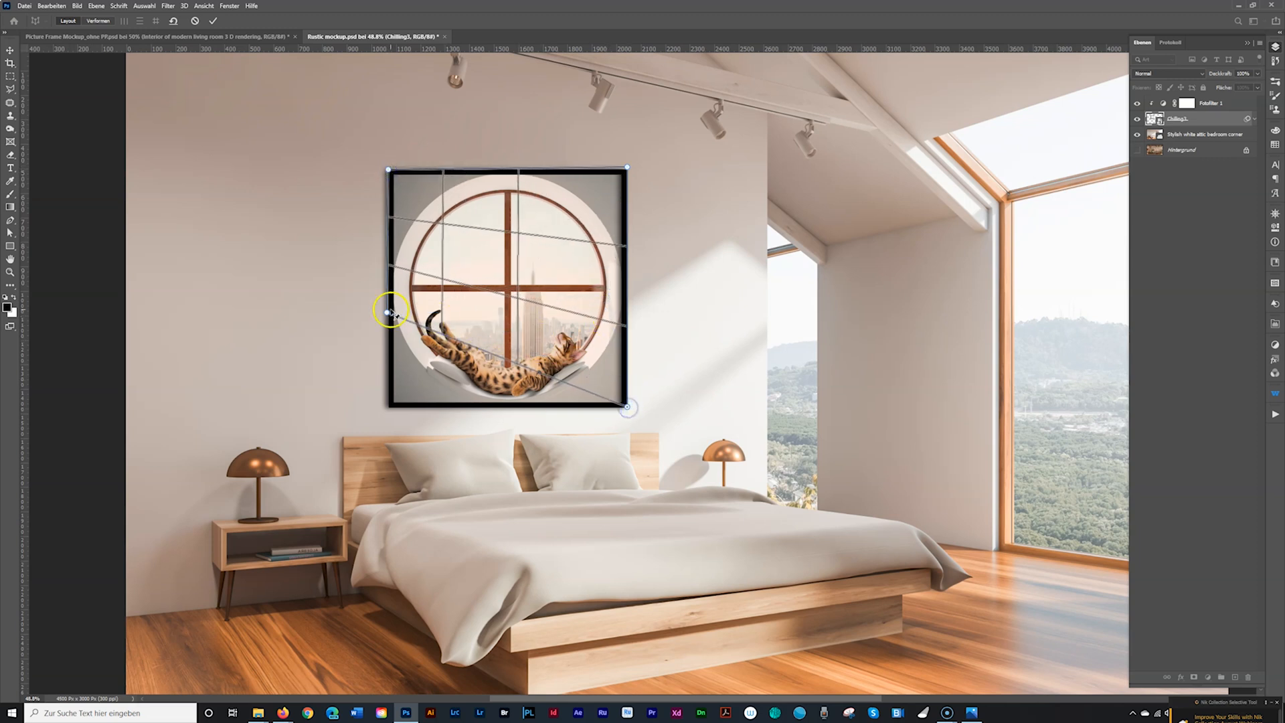
left_click_drag(388, 313, 388, 399)
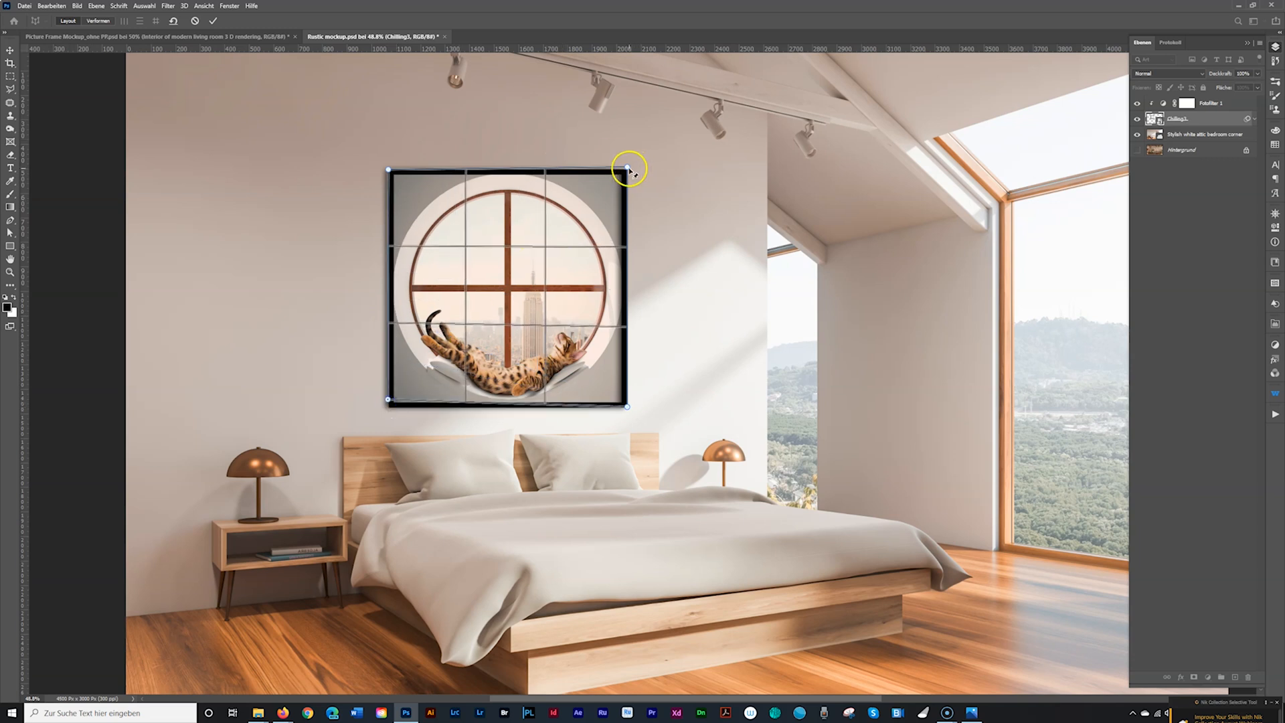
left_click_drag(627, 171, 627, 170)
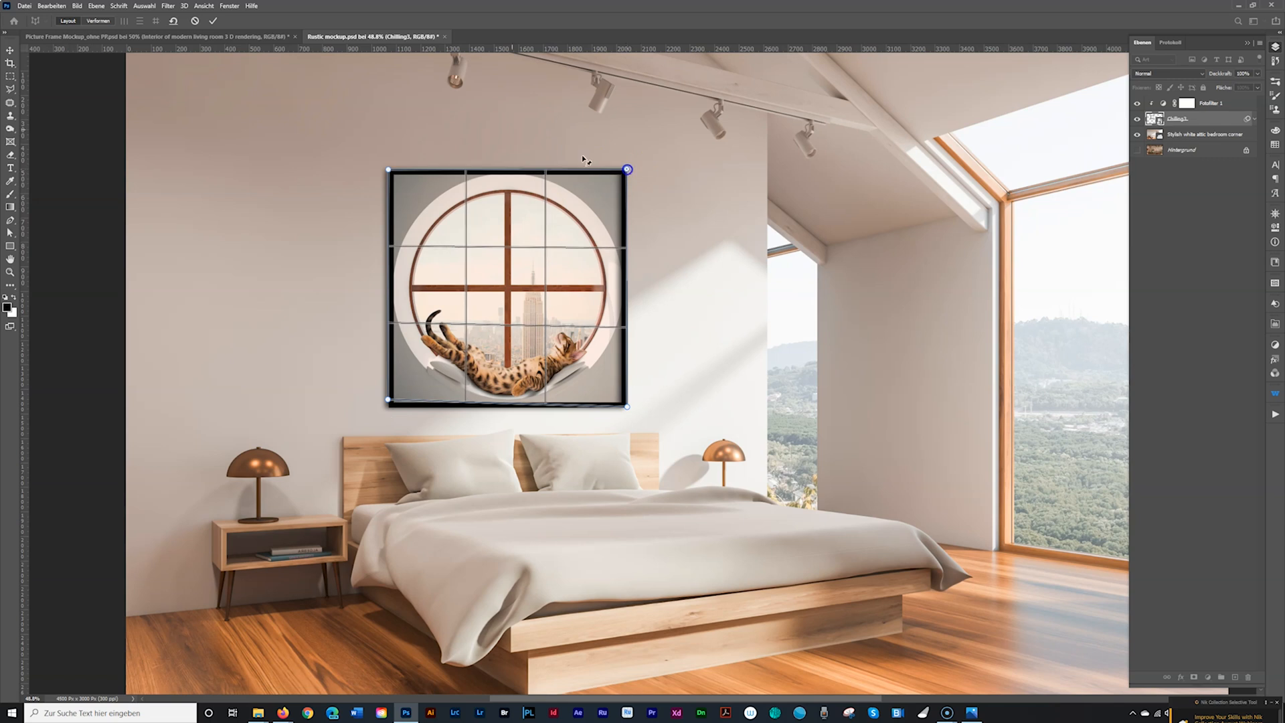
Step: Warp the plane's corners so the framed picture follows the wall's perspective, narrowing towards the window, and apply the perspective warp
left_click(98, 22)
left_click_drag(626, 169, 629, 189)
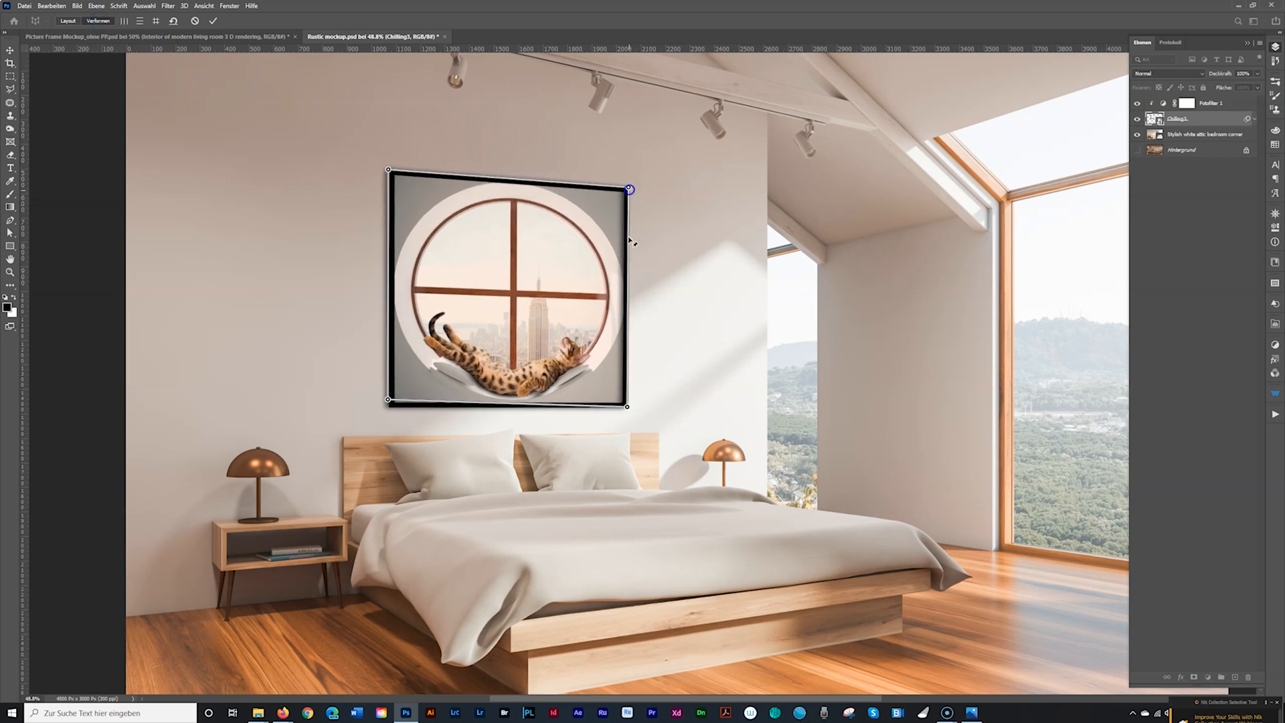
left_click_drag(627, 406, 616, 397)
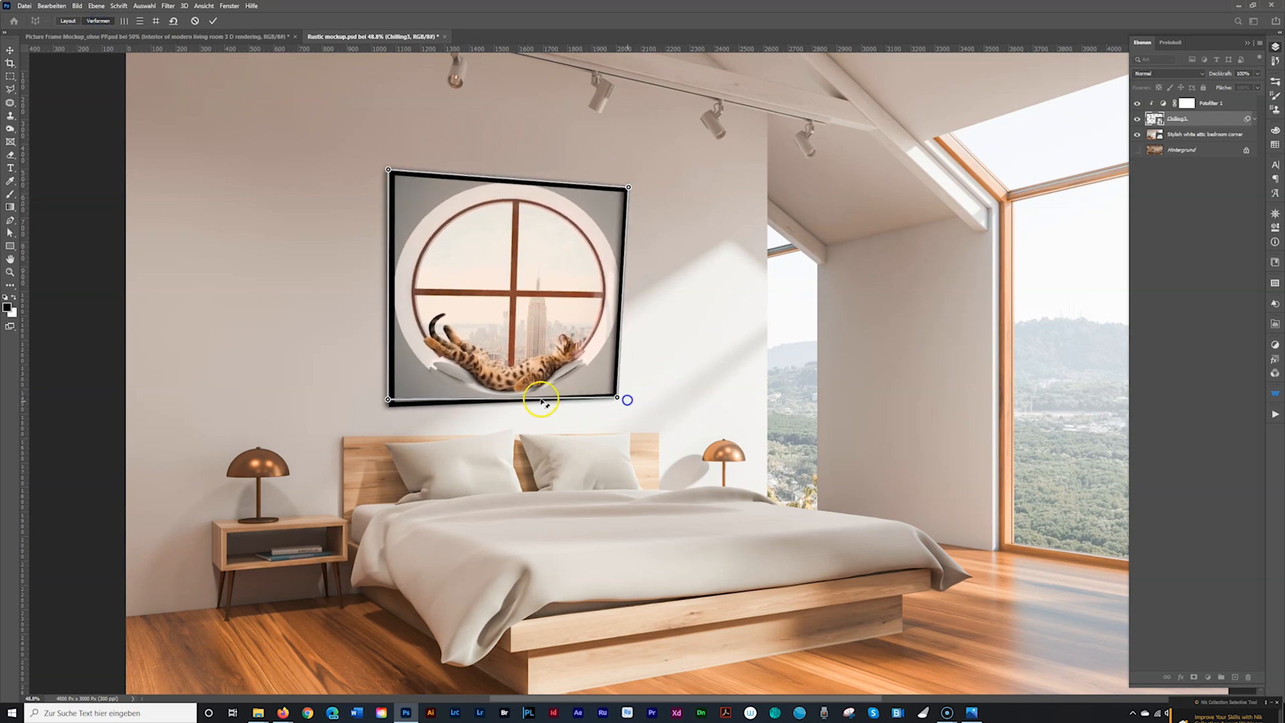
left_click_drag(395, 401, 391, 395)
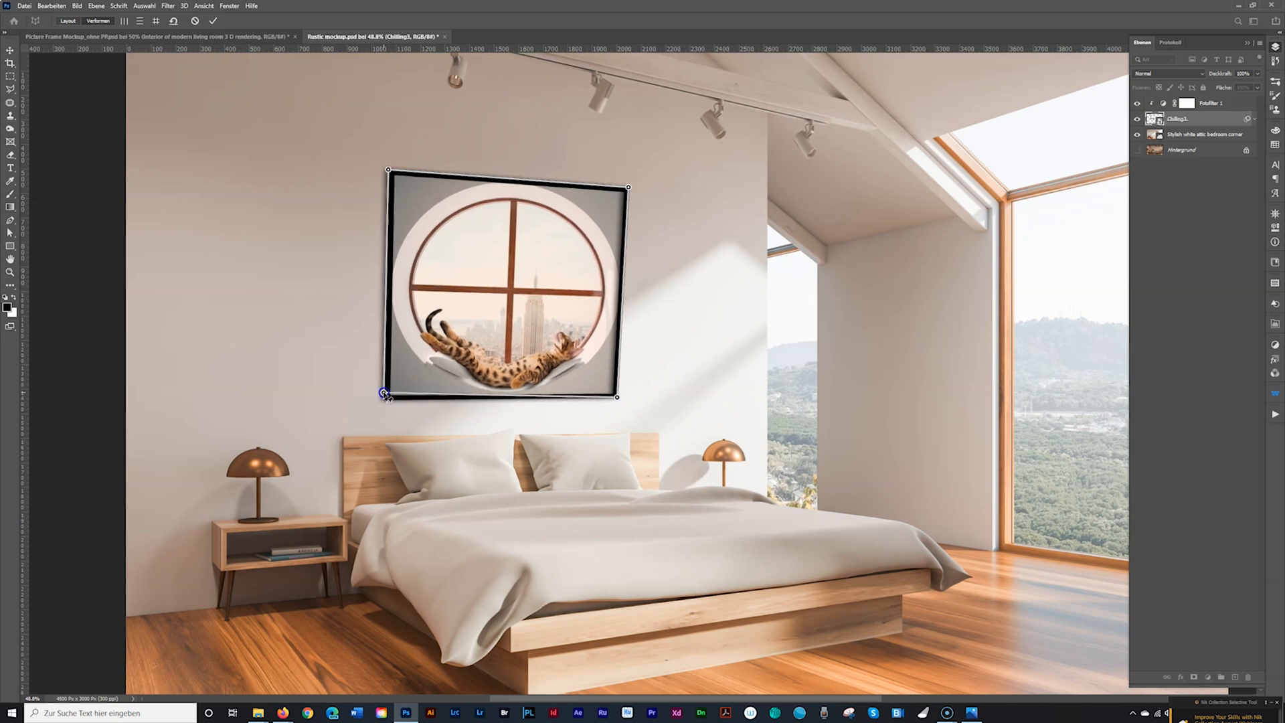
scroll(510, 130, "down", 2)
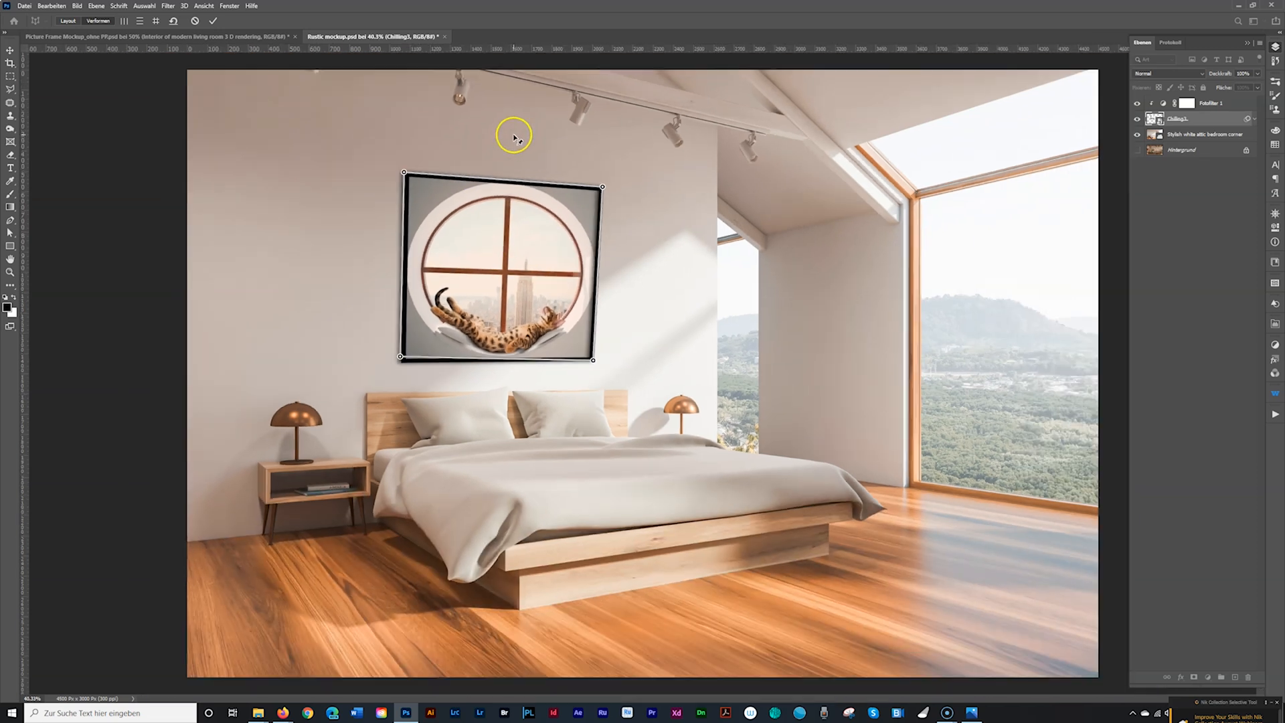
left_click_drag(403, 173, 403, 162)
left_click_drag(602, 187, 591, 185)
left_click_drag(400, 357, 402, 358)
left_click_drag(593, 360, 591, 360)
left_click(214, 21)
Step: Reopen Chilling3's Perspective Warp smart filter, fine-tune the frame's lower-left and upper-right corners, and apply it
double_click(1179, 144)
left_click_drag(402, 358, 402, 355)
left_click_drag(590, 186, 590, 188)
left_click(213, 21)
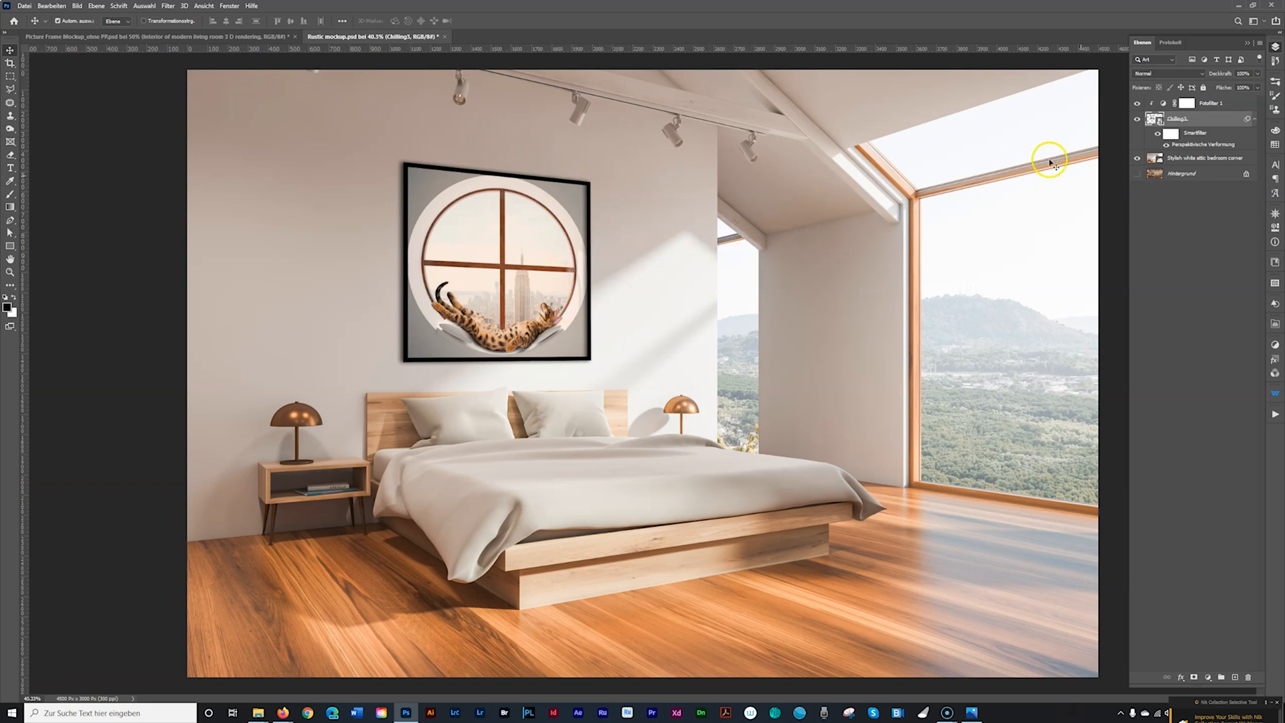
Step: Outline the diagonal band of sunlight on the wall with the Polygonal Lasso, extending the selection across the picture's lower part
left_click(10, 89)
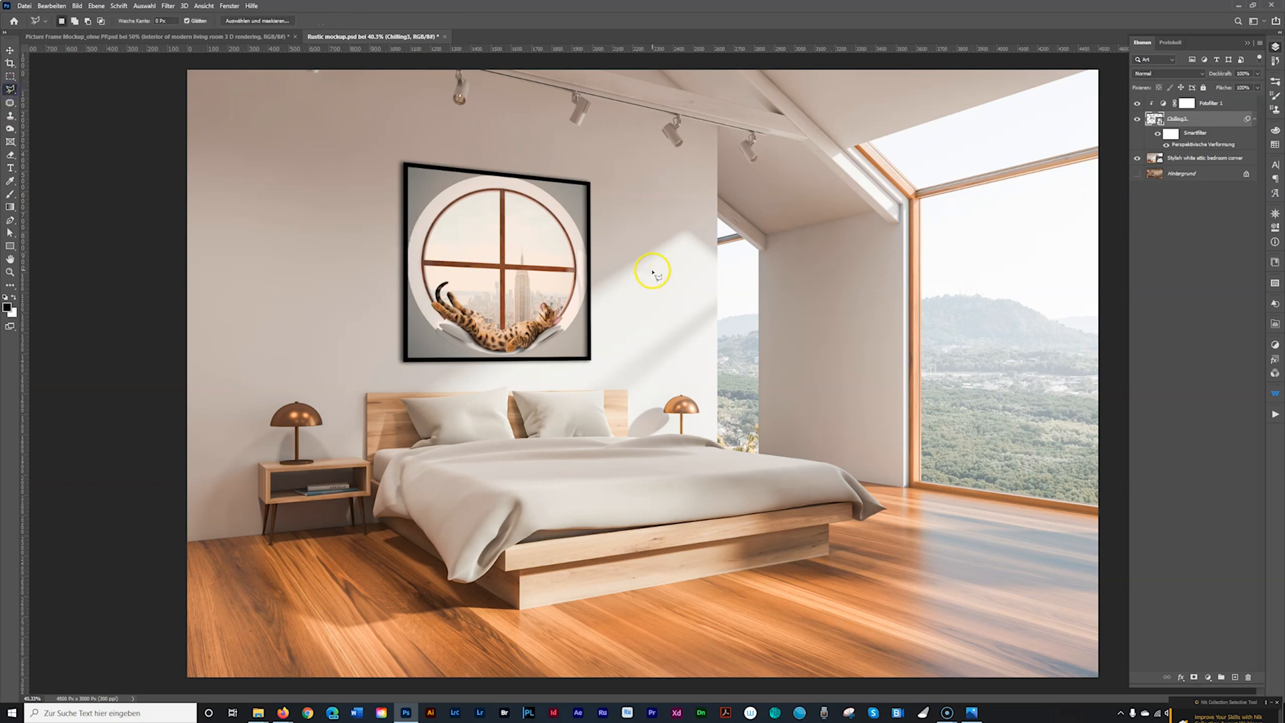
left_click(687, 234)
left_click(401, 408)
left_click(733, 288)
left_click(690, 234)
Step: Add a Curves adjustment masked to the light band on the picture and brighten it by raising the midtones
left_click(1207, 676)
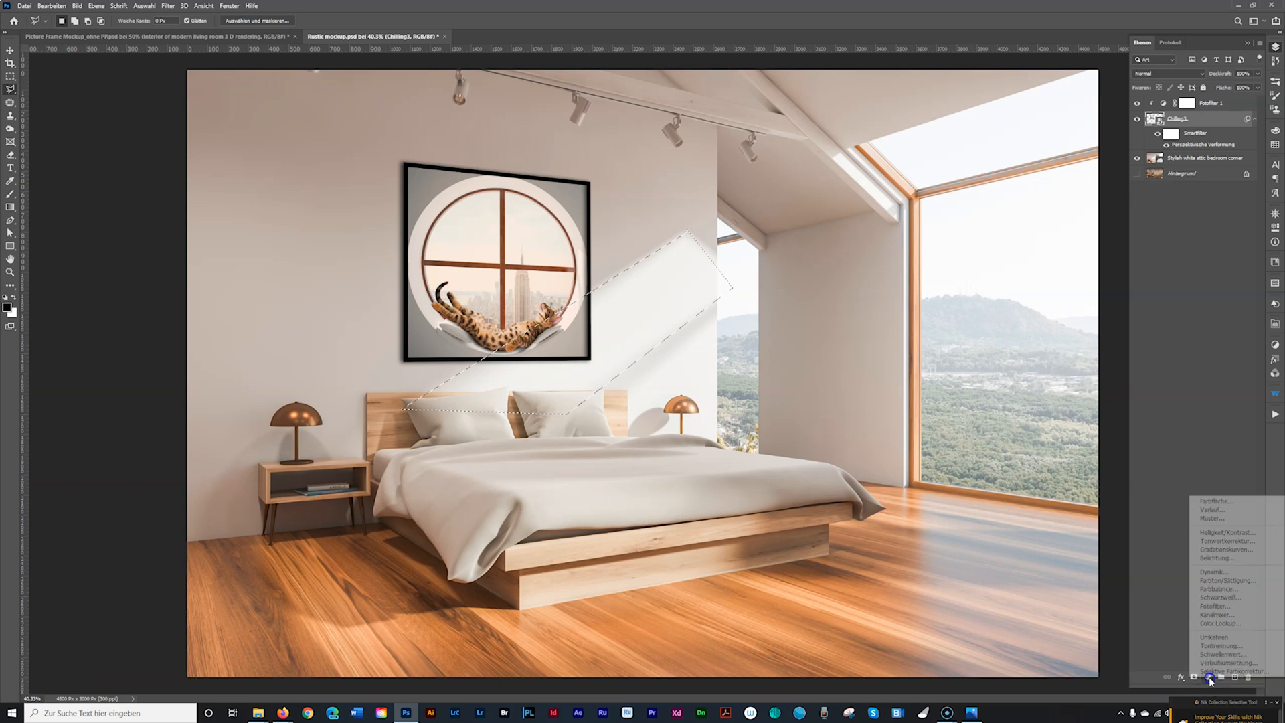
left_click(1226, 548)
left_click_drag(1205, 310, 1203, 303)
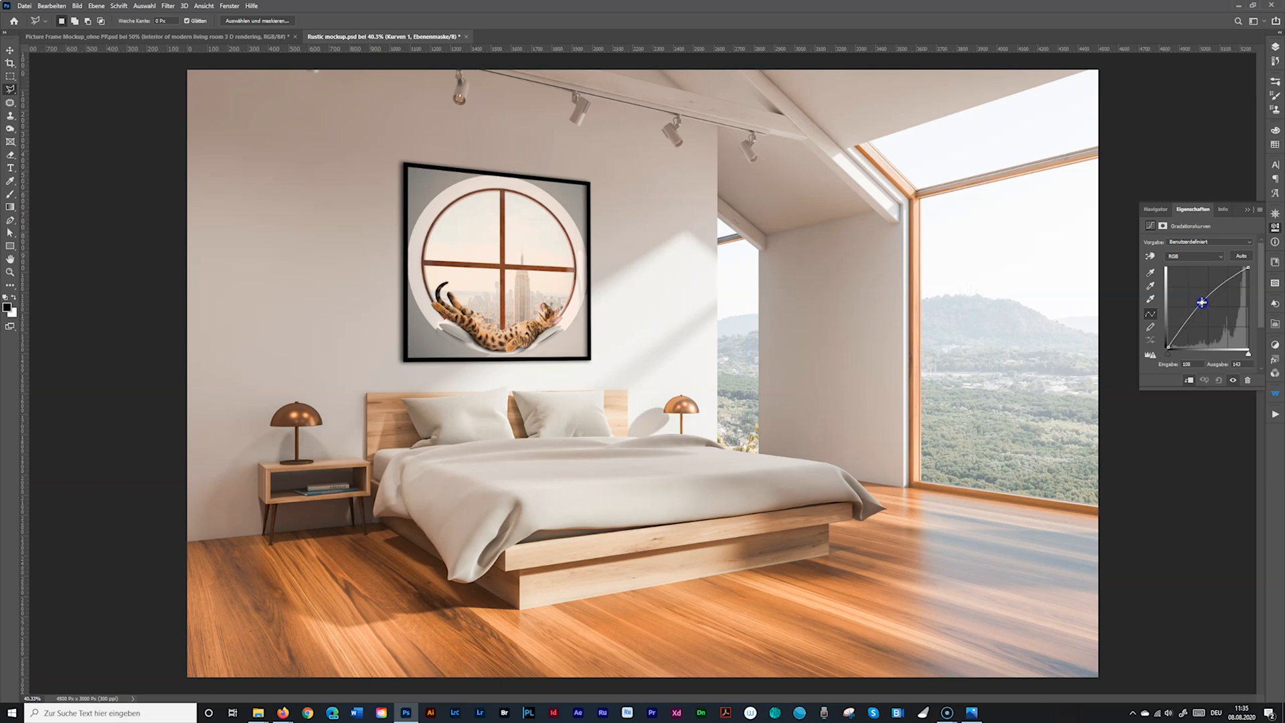
left_click(1275, 48)
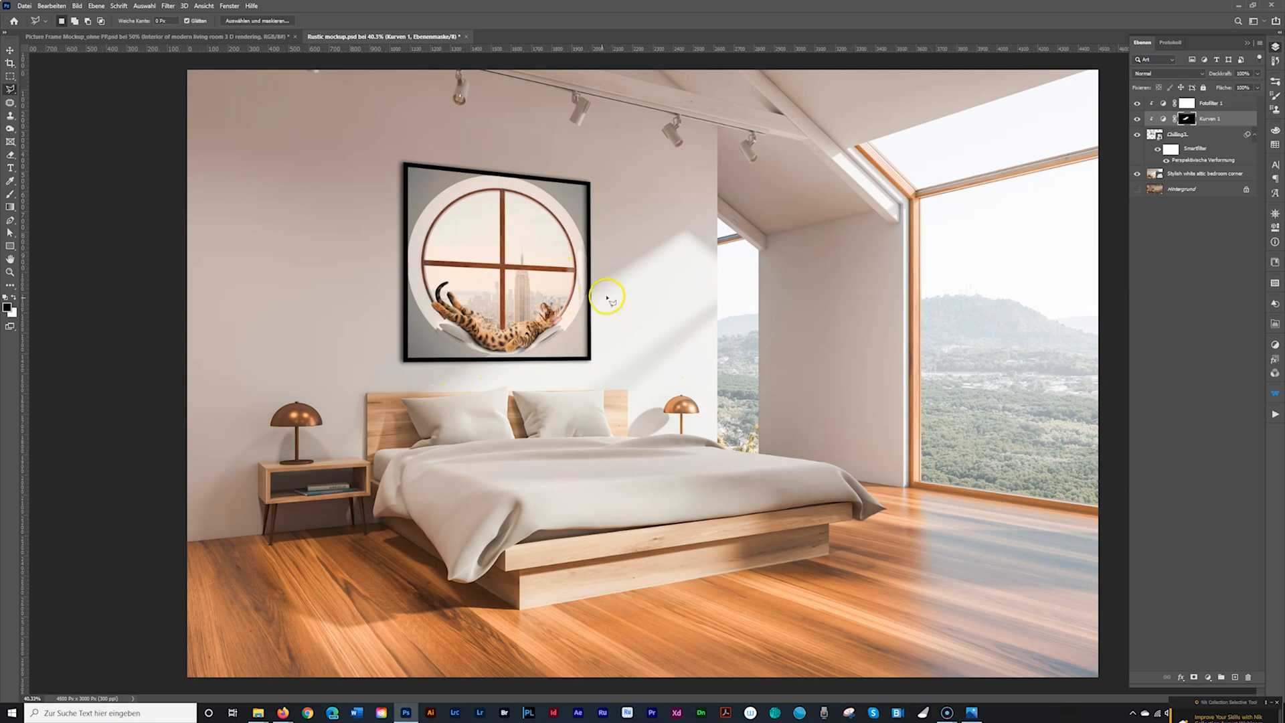
Step: Soften the light band's edges by feathering the Kurven 1 layer mask by 14.7 px
left_click(1185, 120)
left_click(1274, 240)
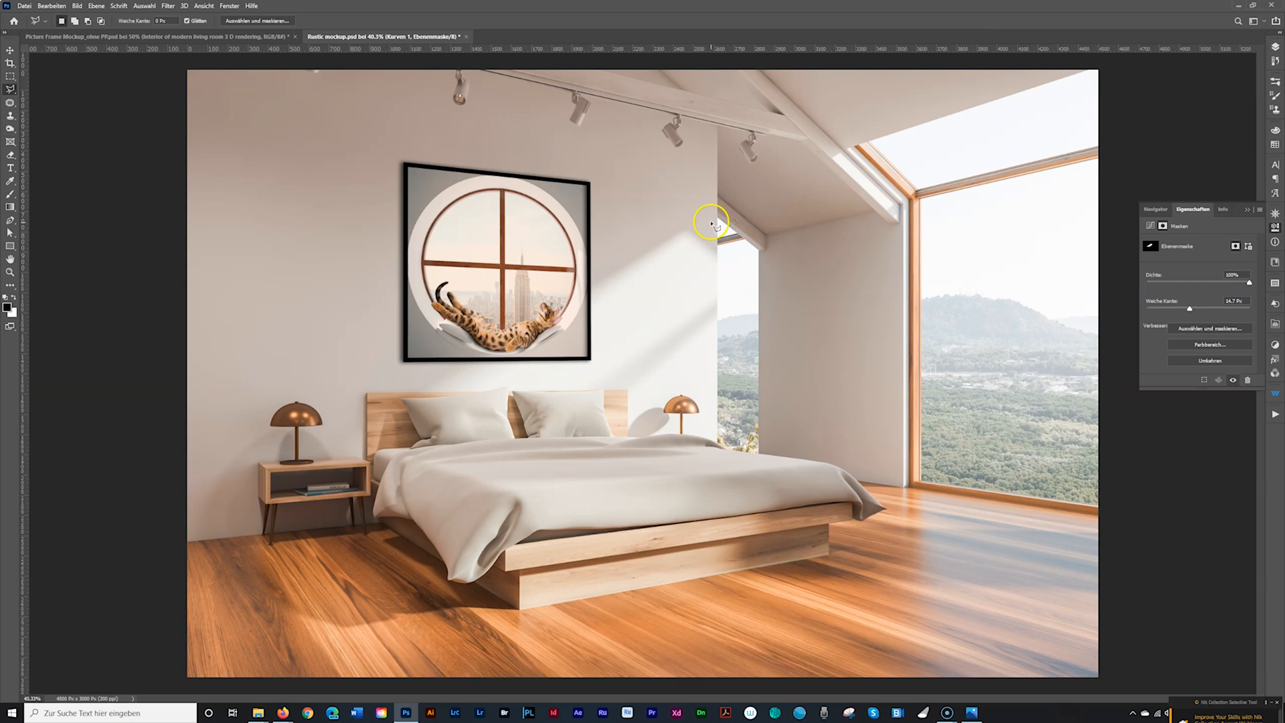
left_click(1274, 49)
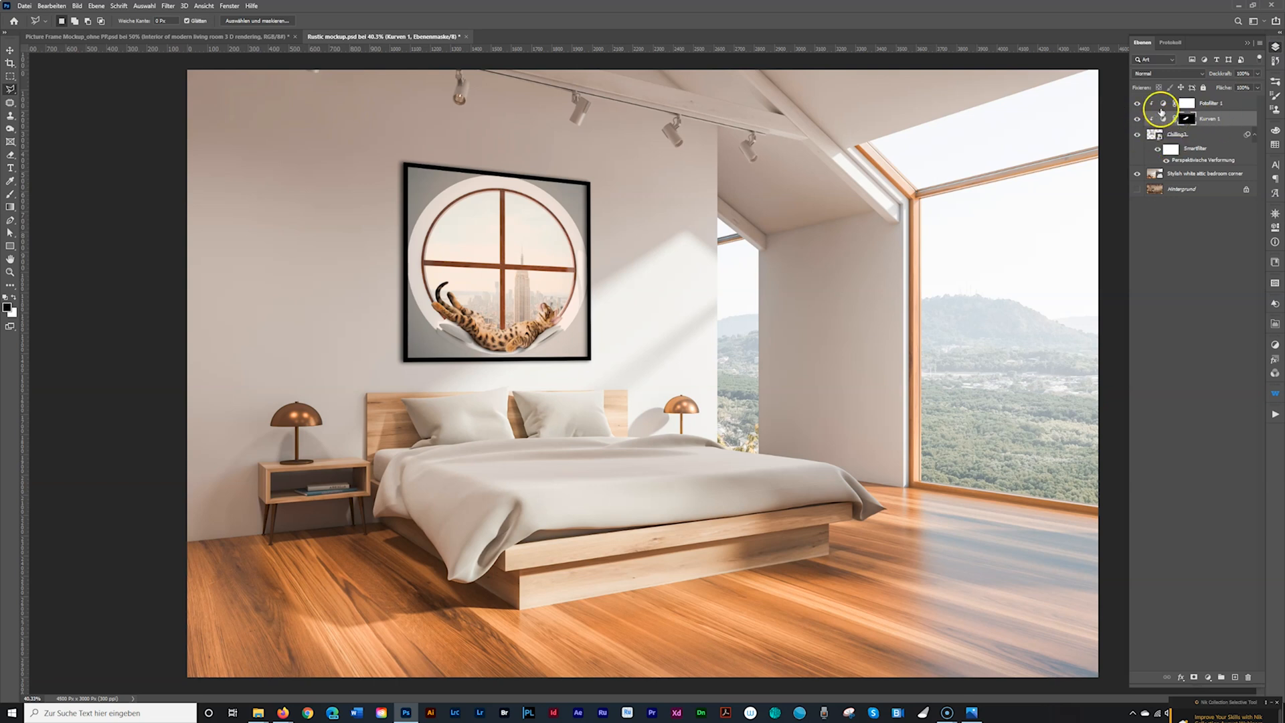
Step: Release the clipping masks on Fotofilter 1 and Kurven 1, and clip both adjustment layers back onto the Chilling3 picture
left_click(1160, 127, "alt")
left_click(1219, 126, "alt")
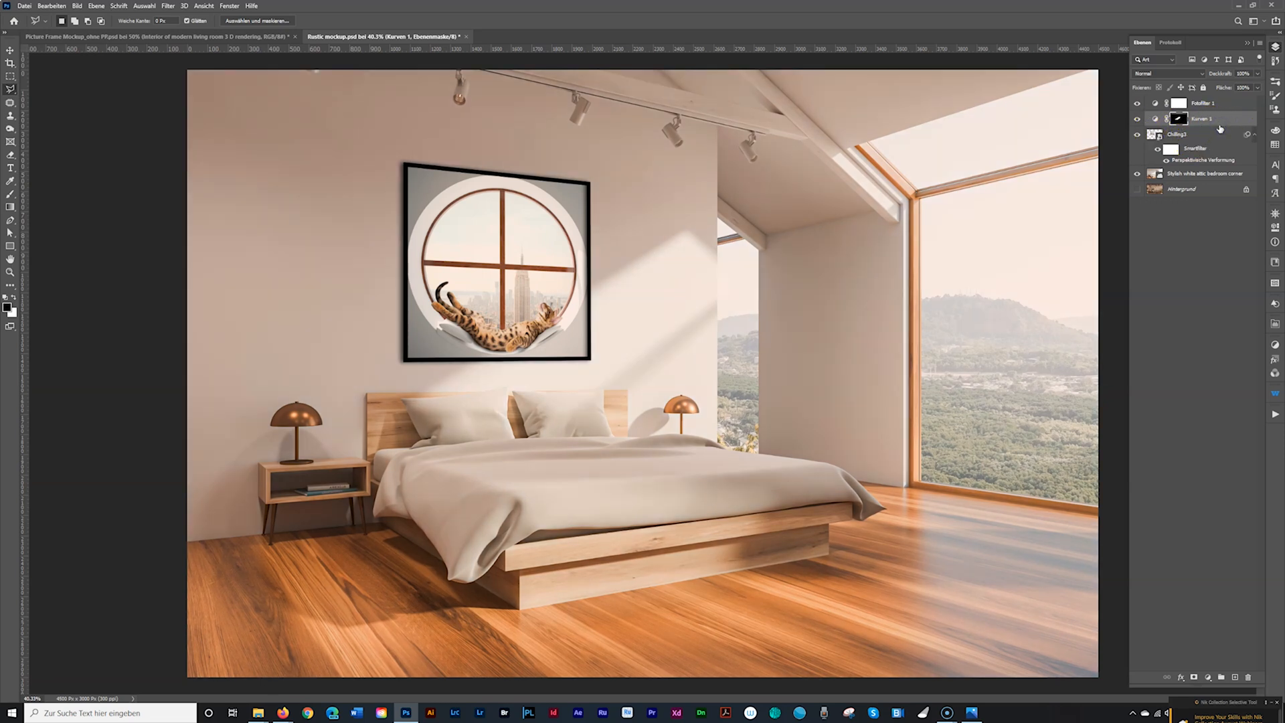
left_click(1228, 105)
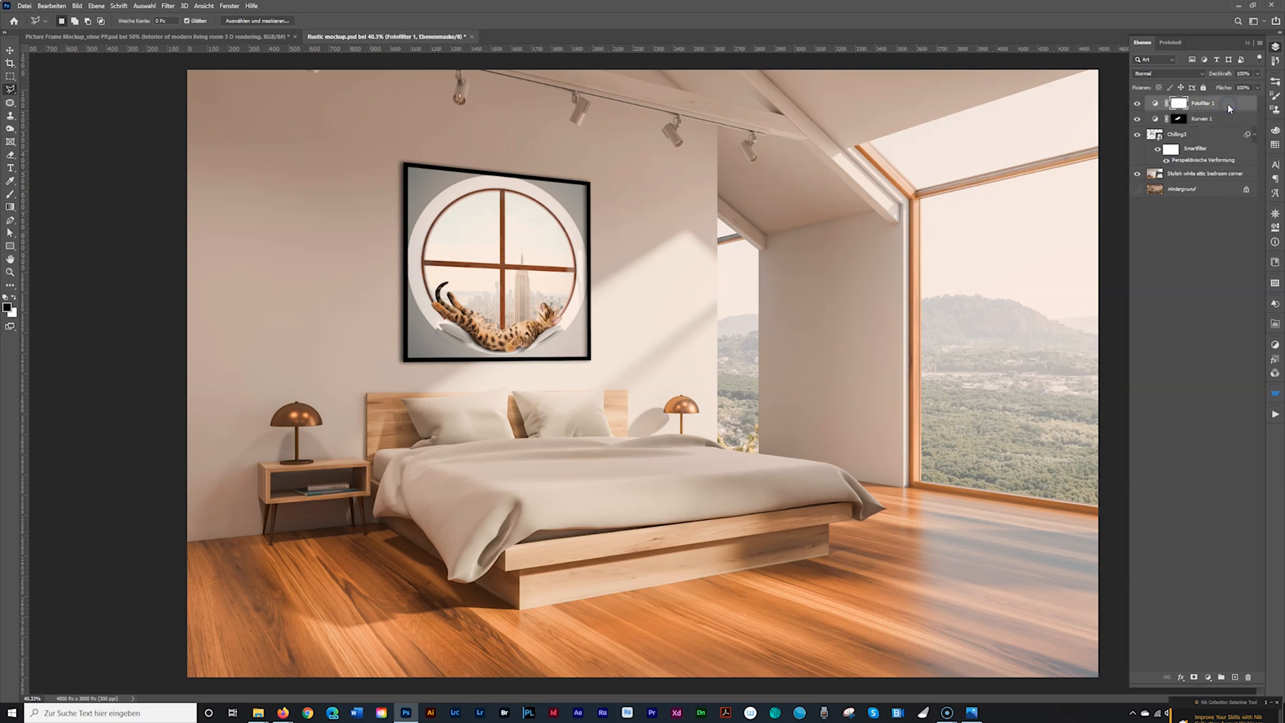
left_click(1228, 109, "alt")
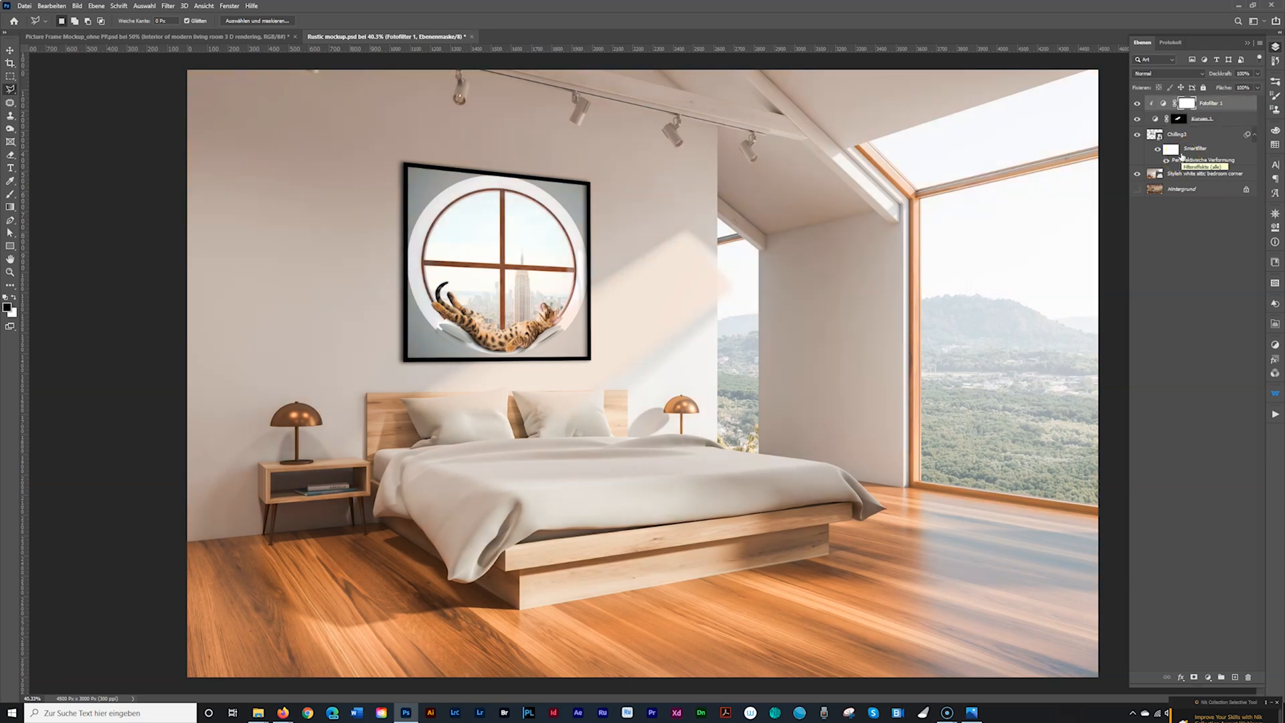
left_click(1213, 123)
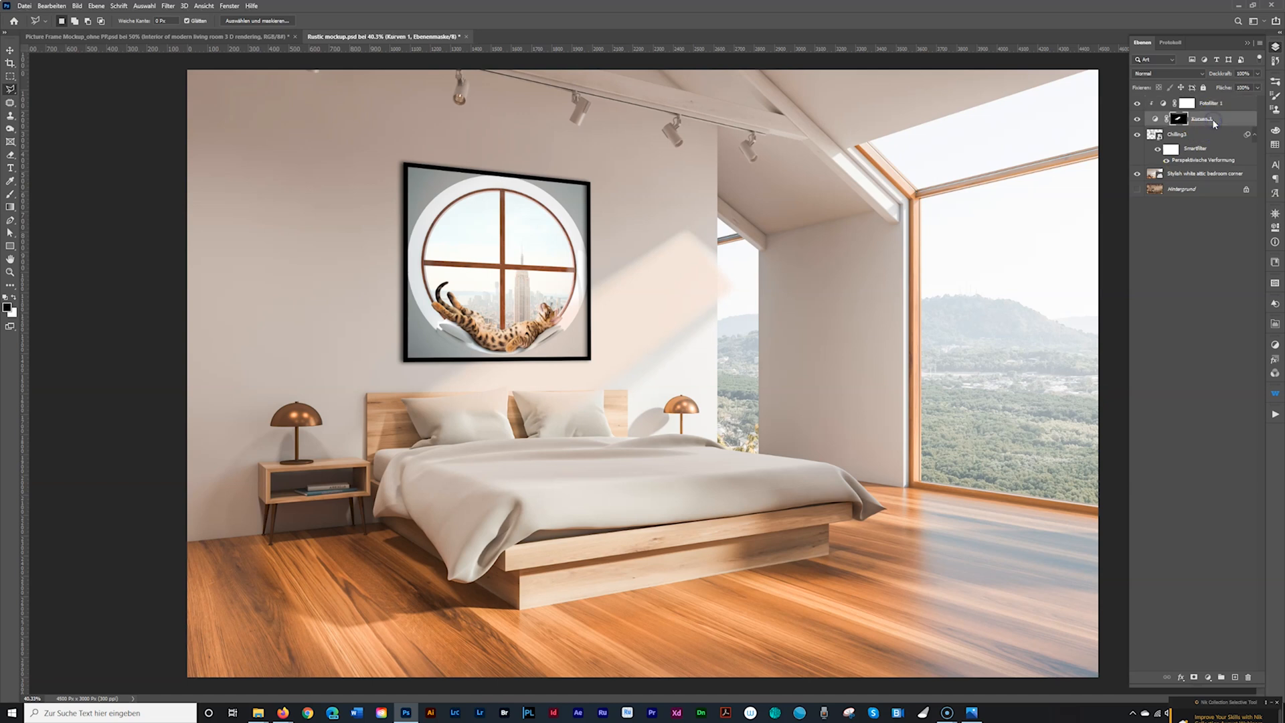
left_click(1156, 112, "alt")
left_click(1219, 126, "alt")
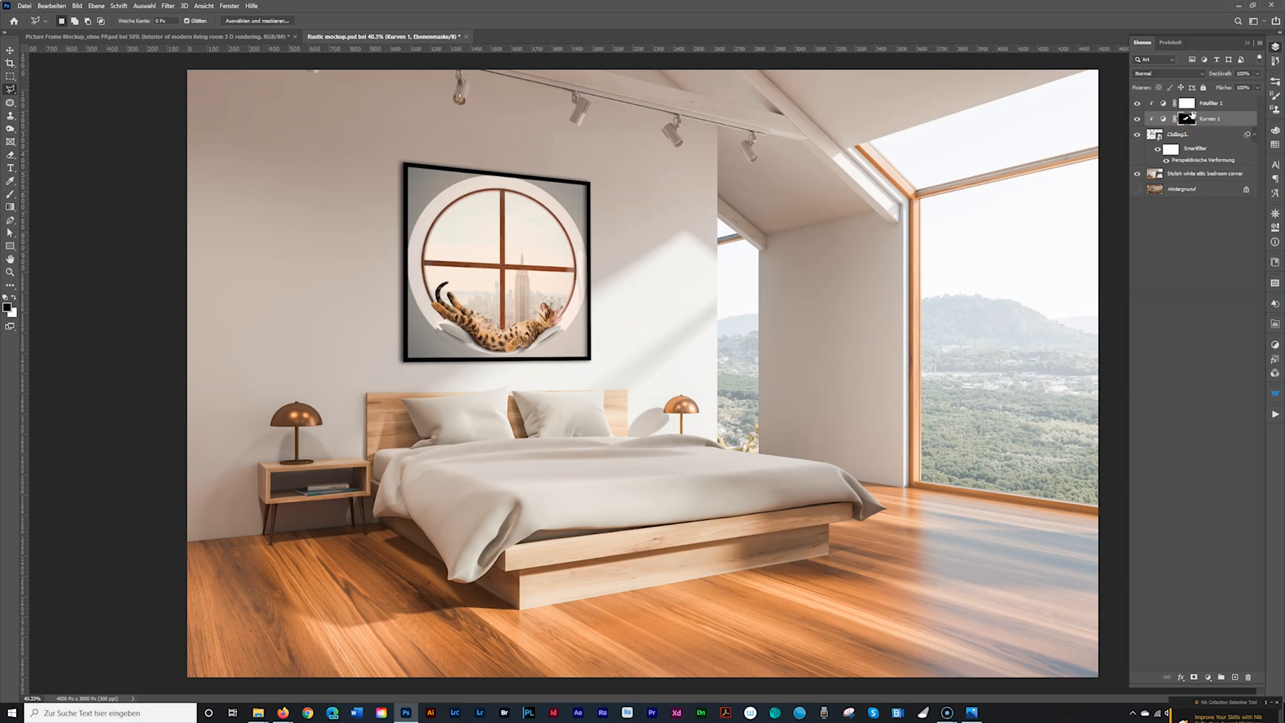
left_click(1224, 121)
left_click(1226, 125)
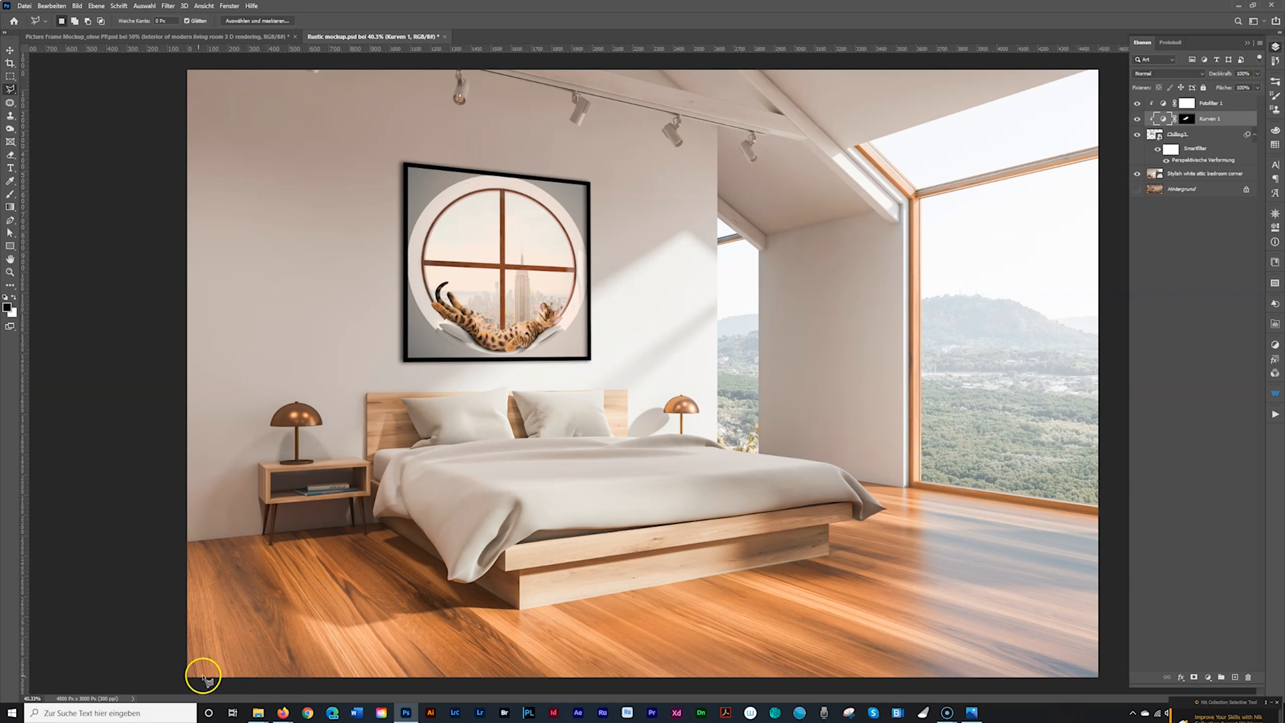
Step: Switch to the Placeit website in Firefox and filter its mockups to the Art Print category
mouse_move(290, 716)
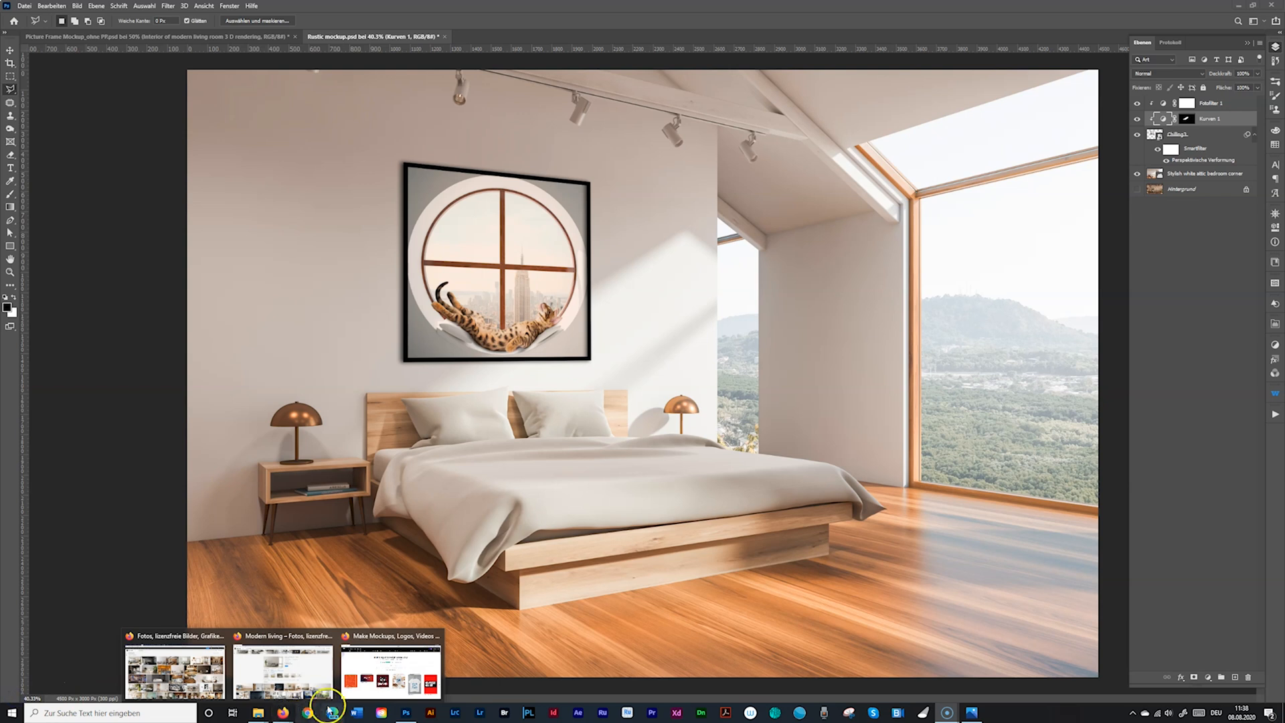
left_click(359, 672)
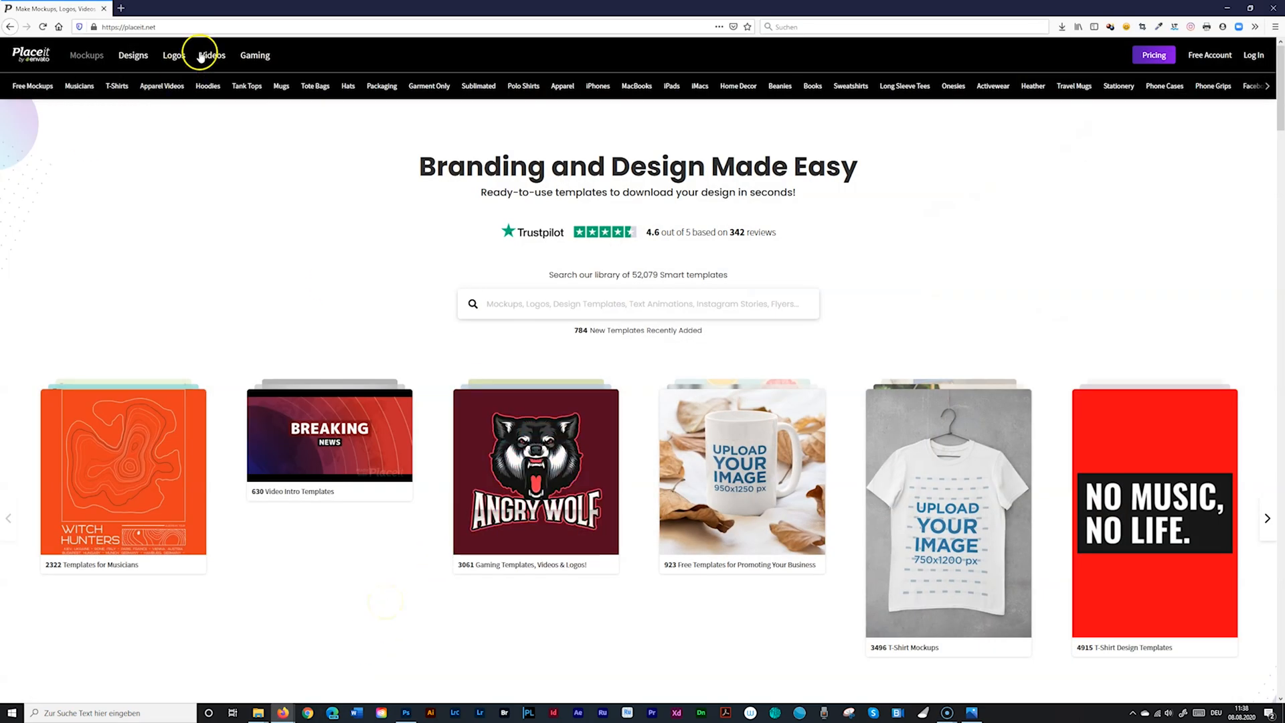
left_click(90, 58)
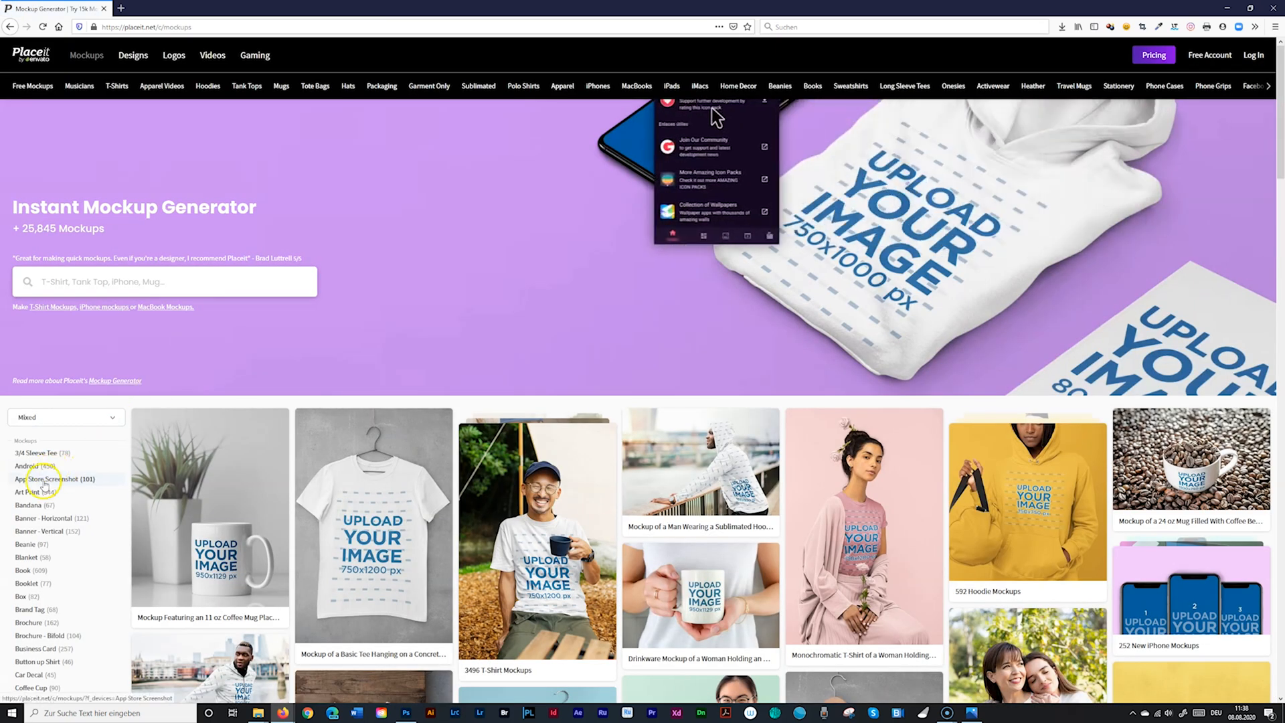
left_click(32, 493)
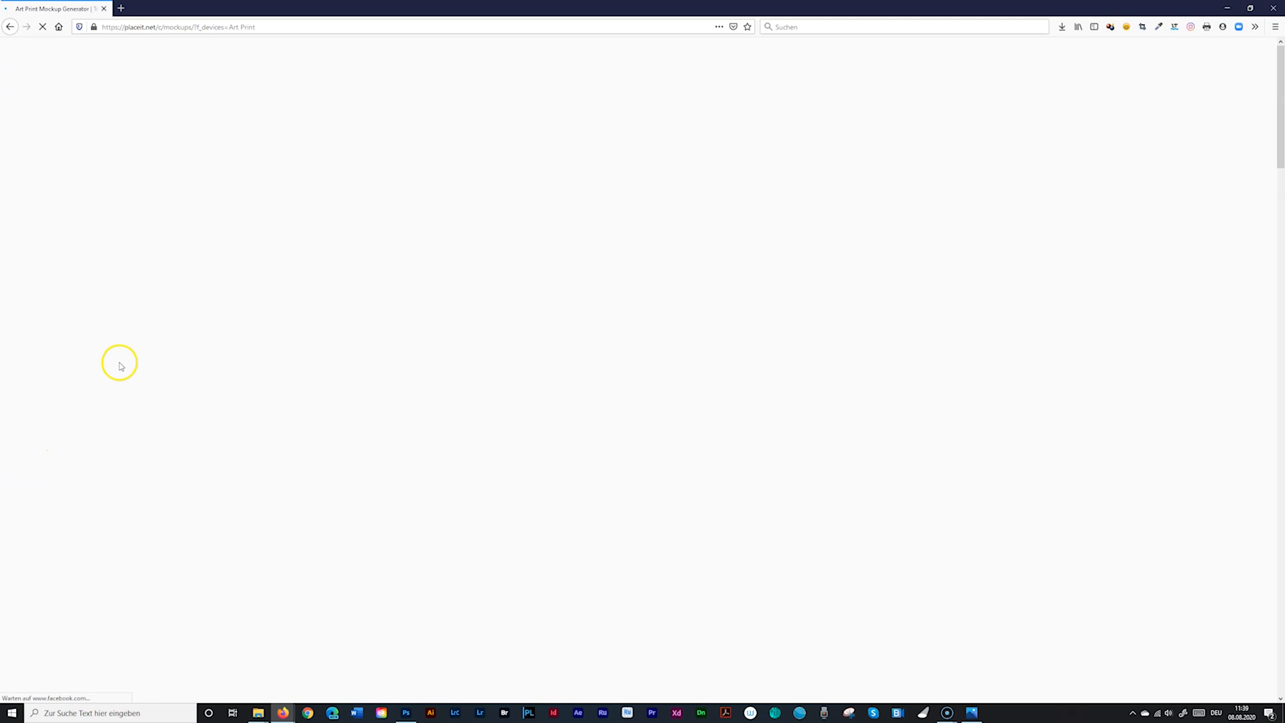
Step: Open the canvas mockup template with a square art print hanging above a dark bookshelf in a modern room
scroll(428, 489, "down", 4)
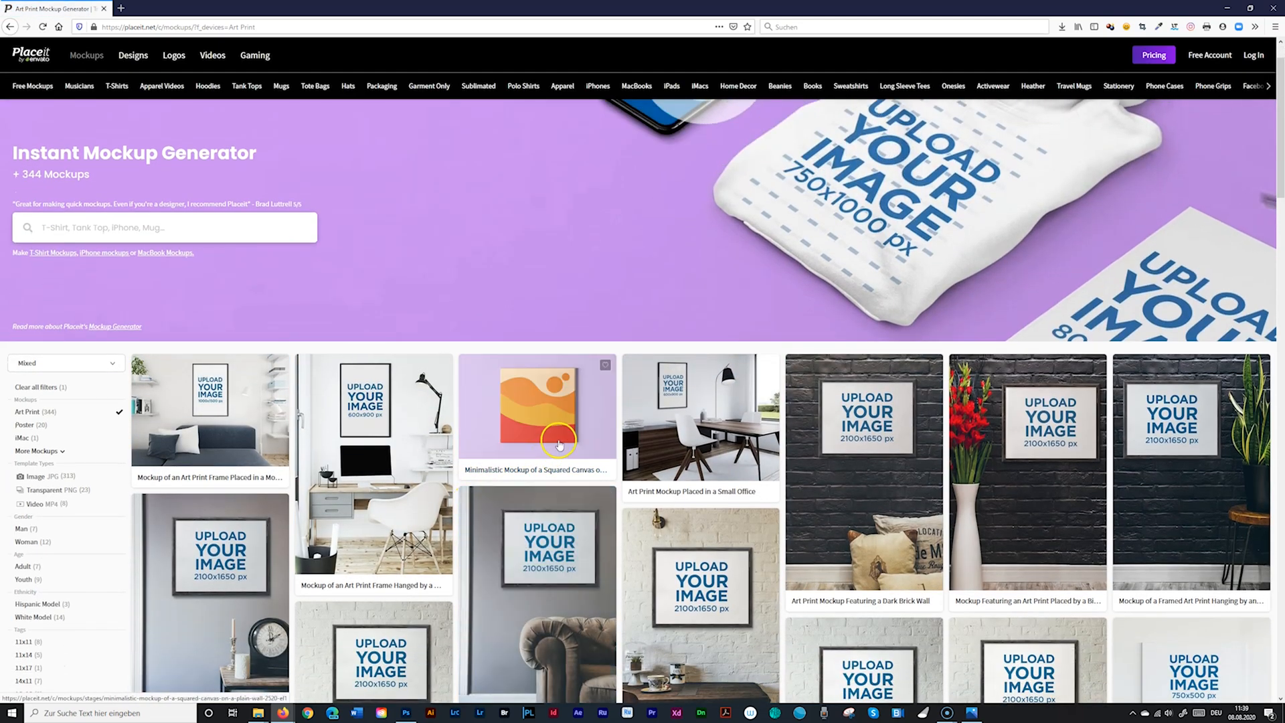
scroll(413, 480, "down", 8)
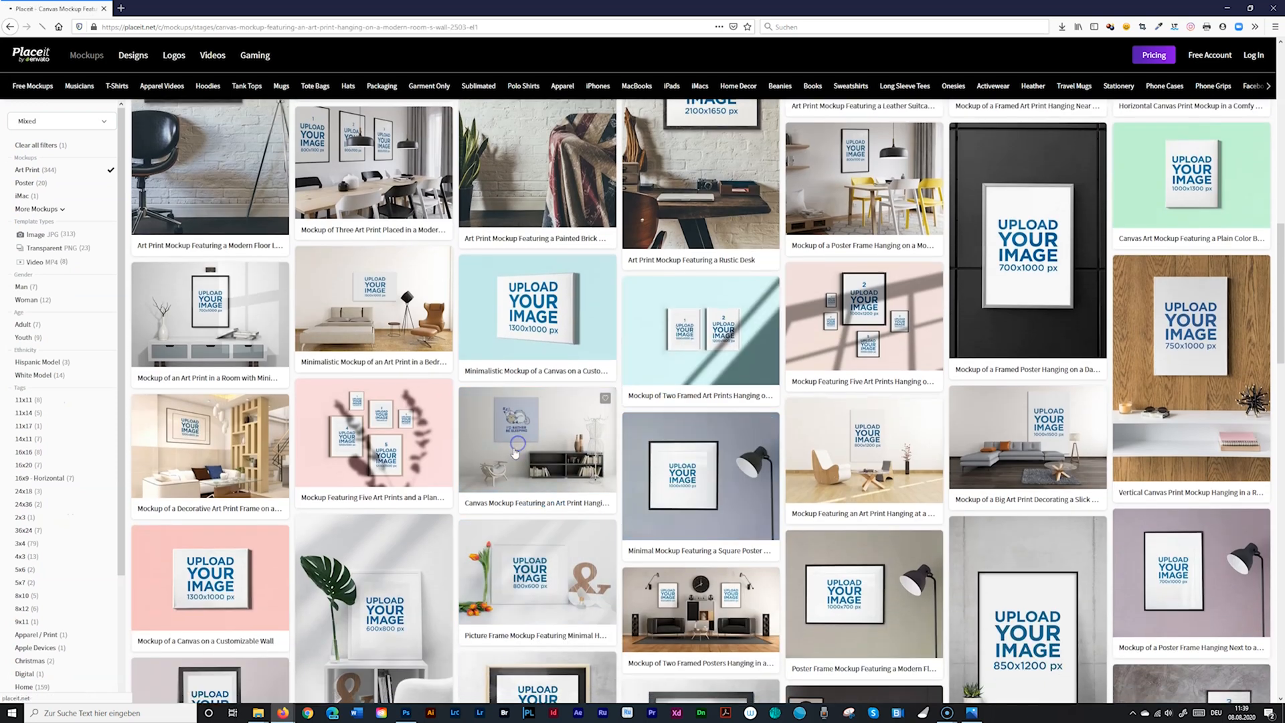
left_click(499, 459)
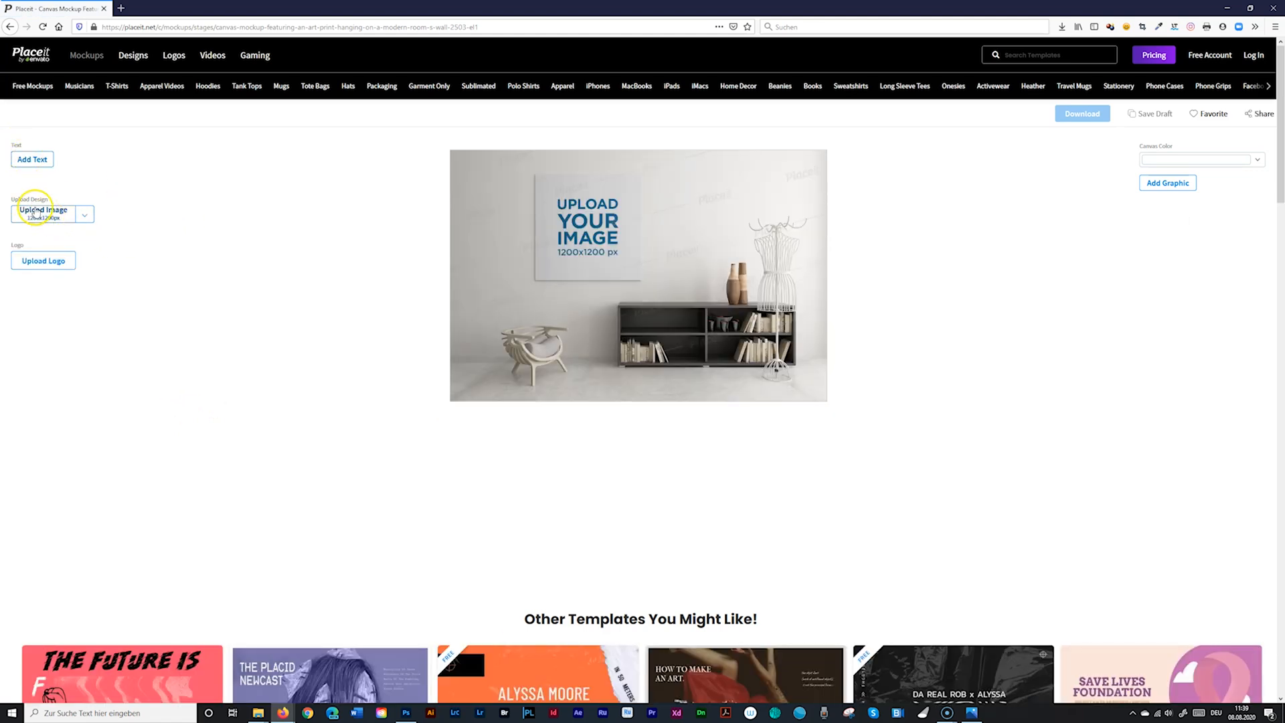
Step: Upload The_Tunnel_web.jpg from the Beton Tunnel folder in Long Exposure as the wall canvas image, accepting the default crop
left_click(89, 215)
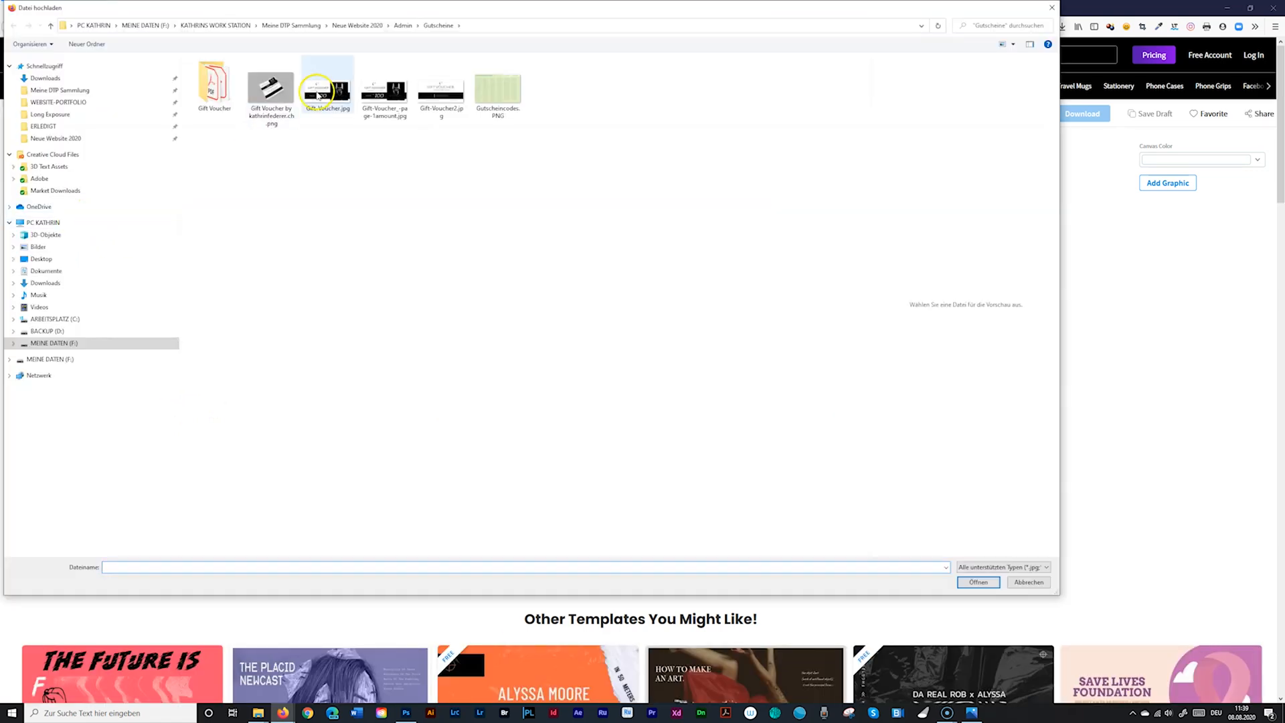
left_click(51, 115)
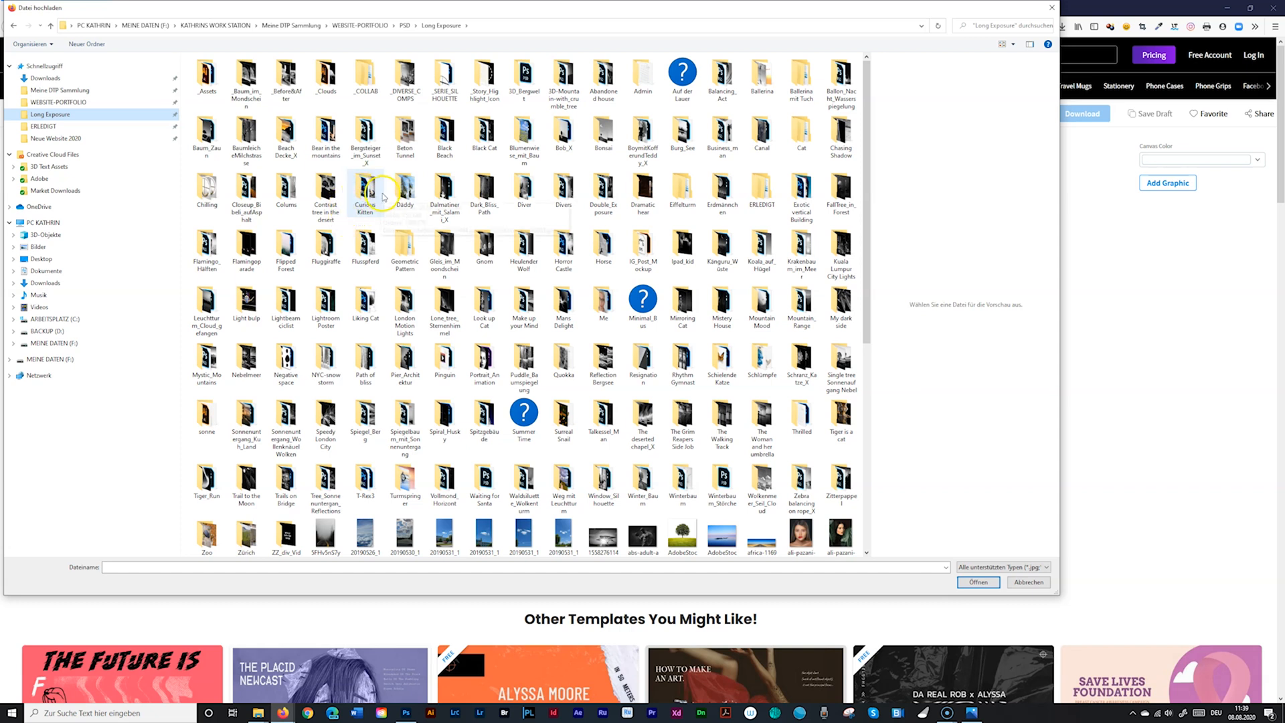
double_click(405, 132)
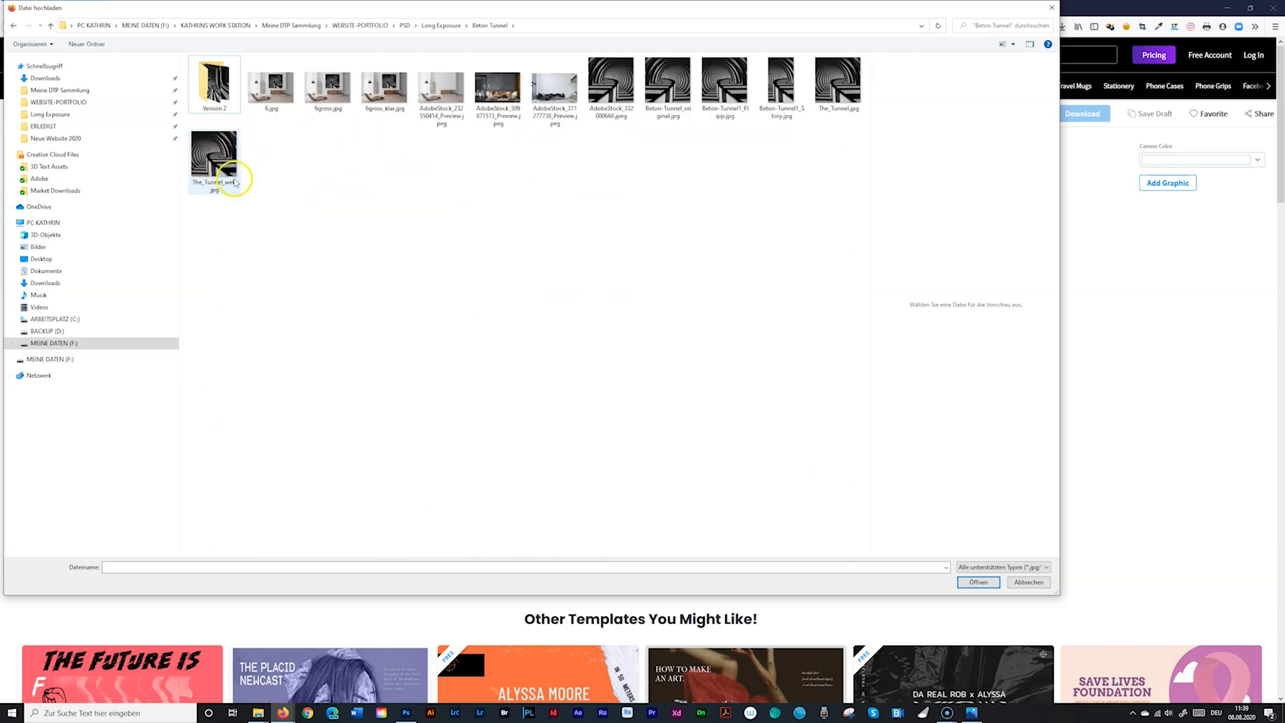
left_click(234, 182)
left_click(974, 582)
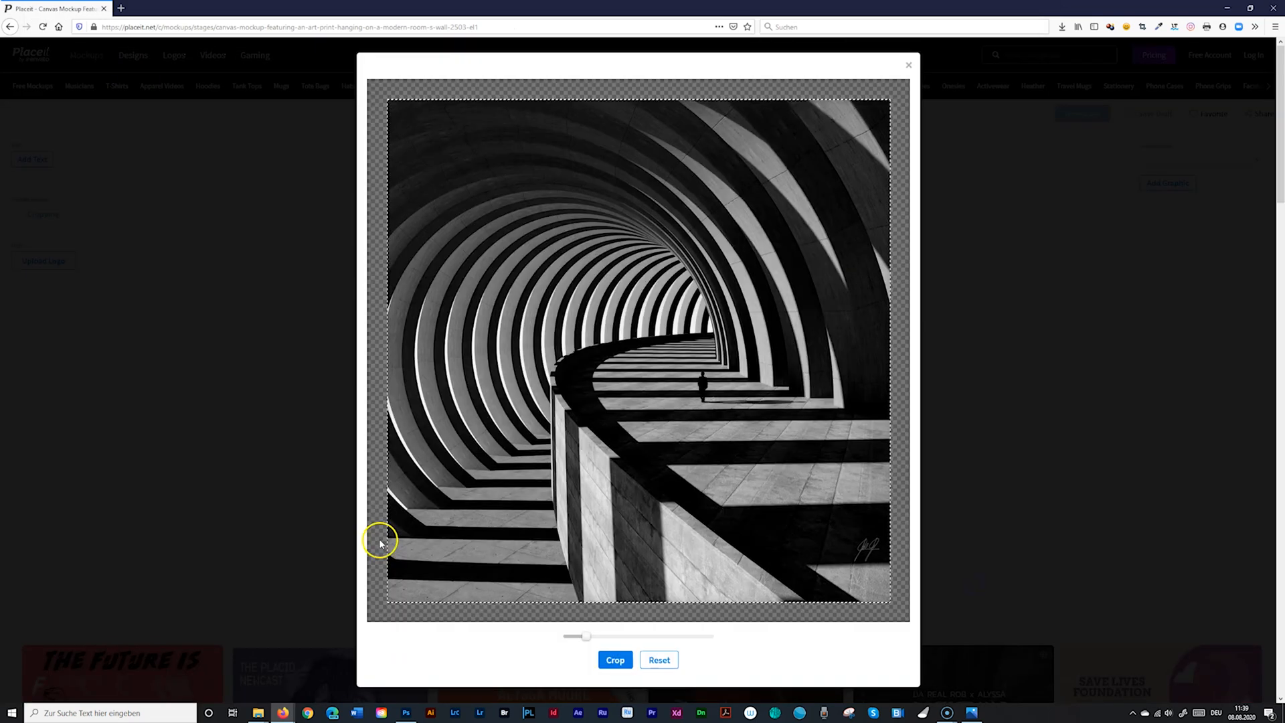
left_click(612, 660)
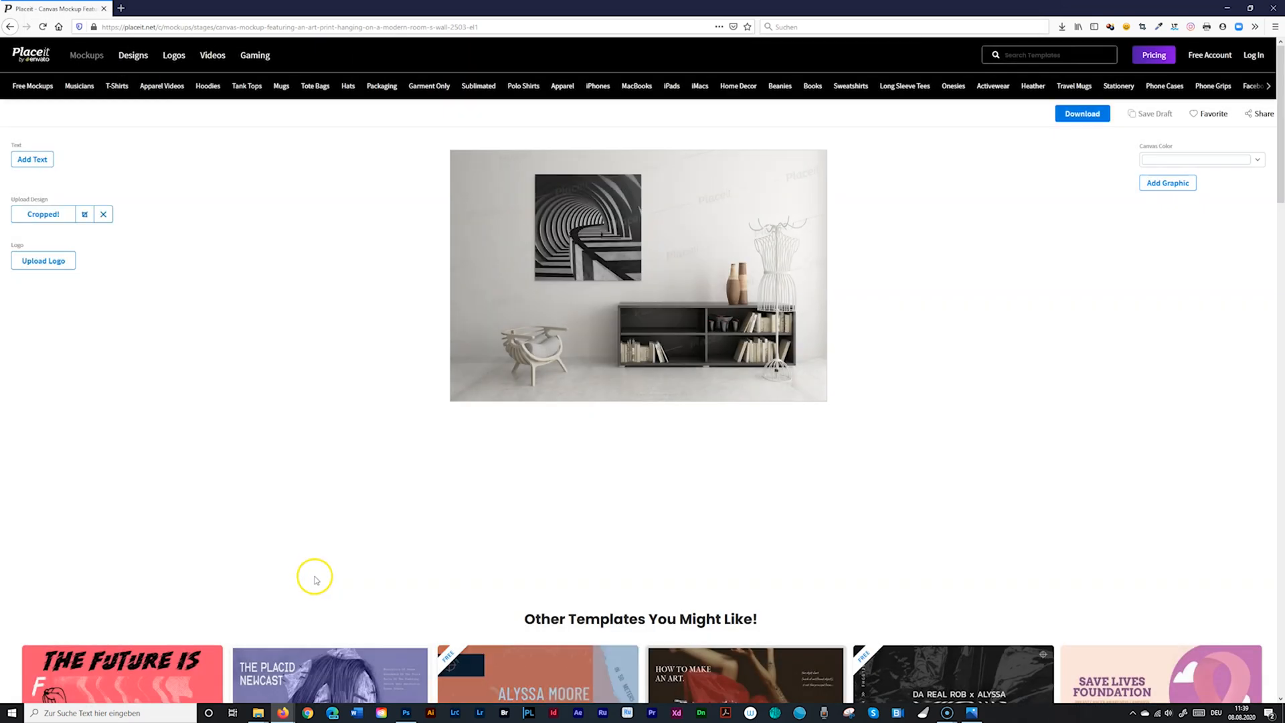
Step: Check the download purchase options for the finished mockup and close them without buying
left_click(1090, 120)
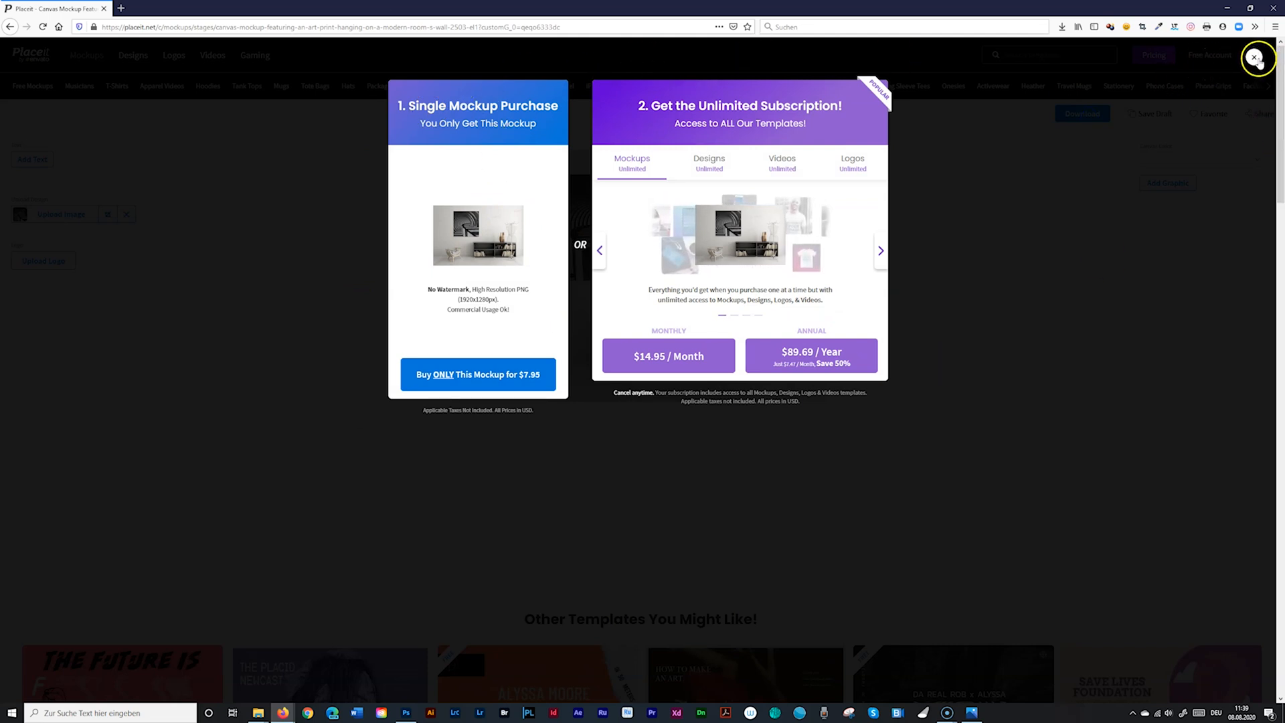
left_click(1254, 58)
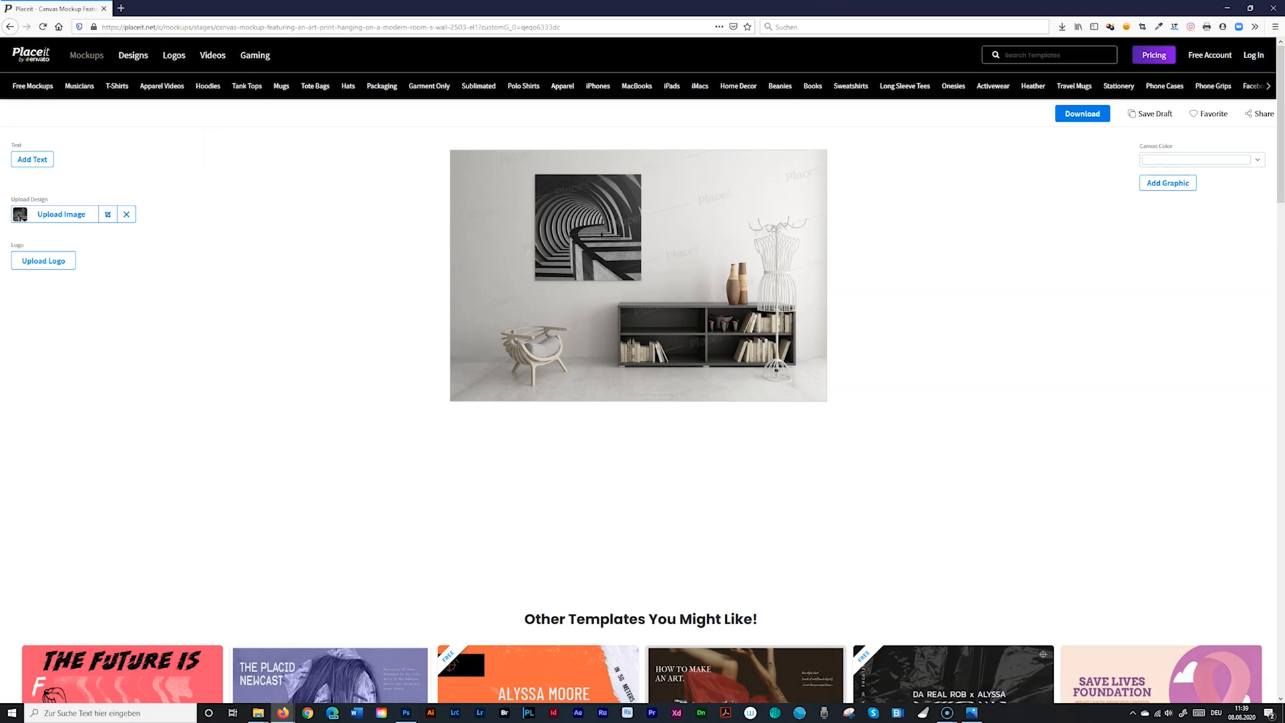